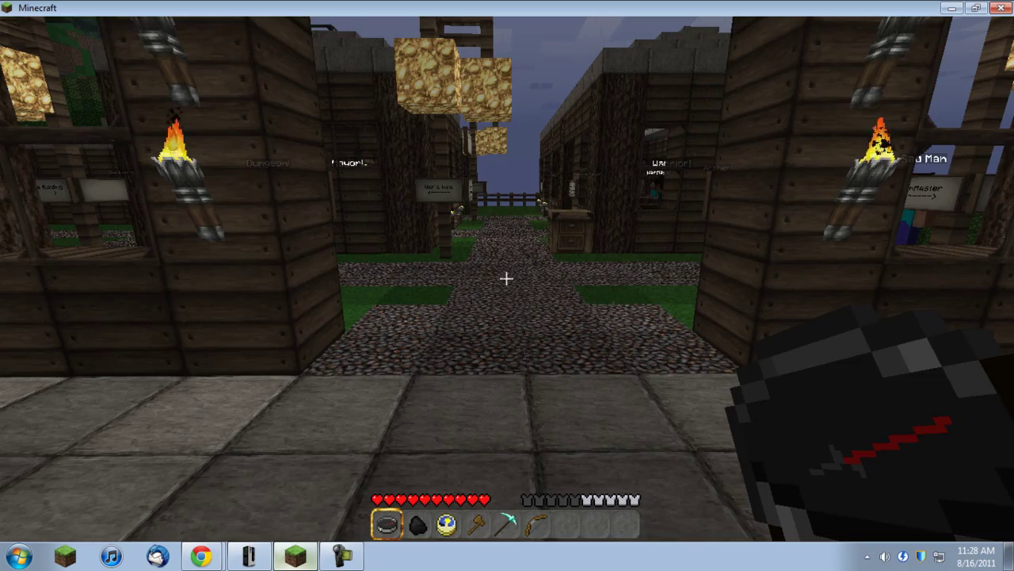
Step: Walk through the village past CageOwner and onto the wooden dock near OneEye
key("w")
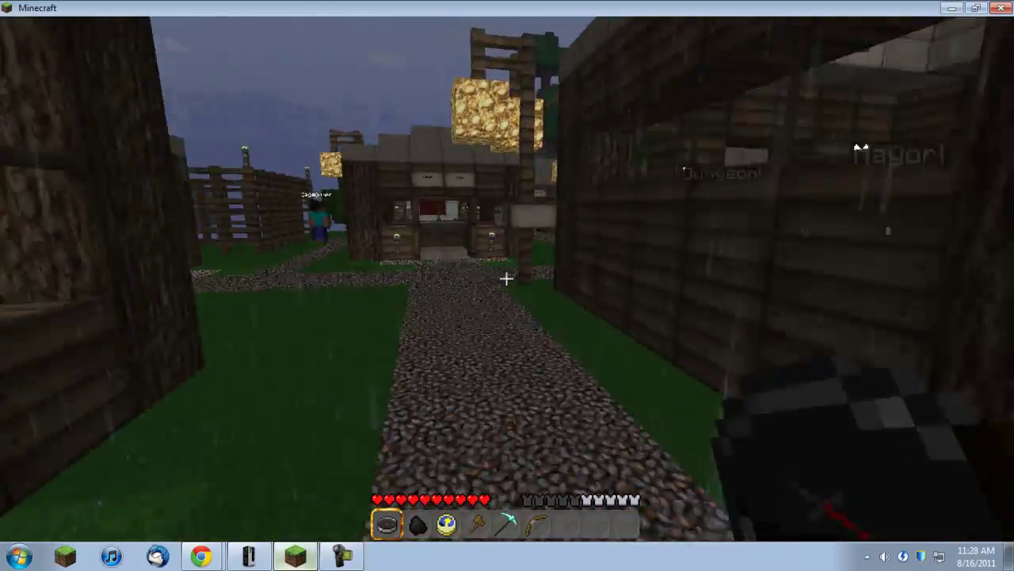
key("a")
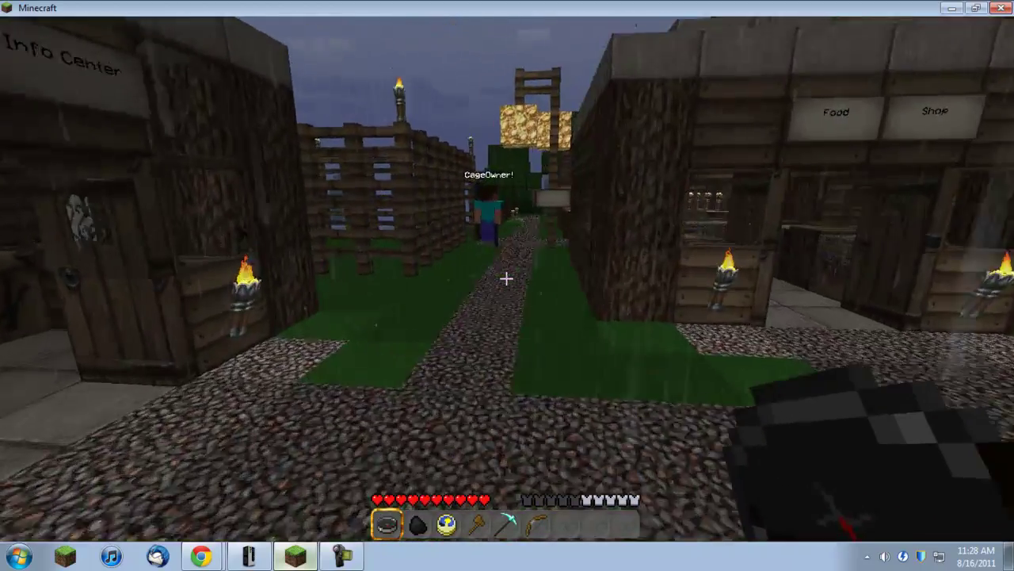
key("w")
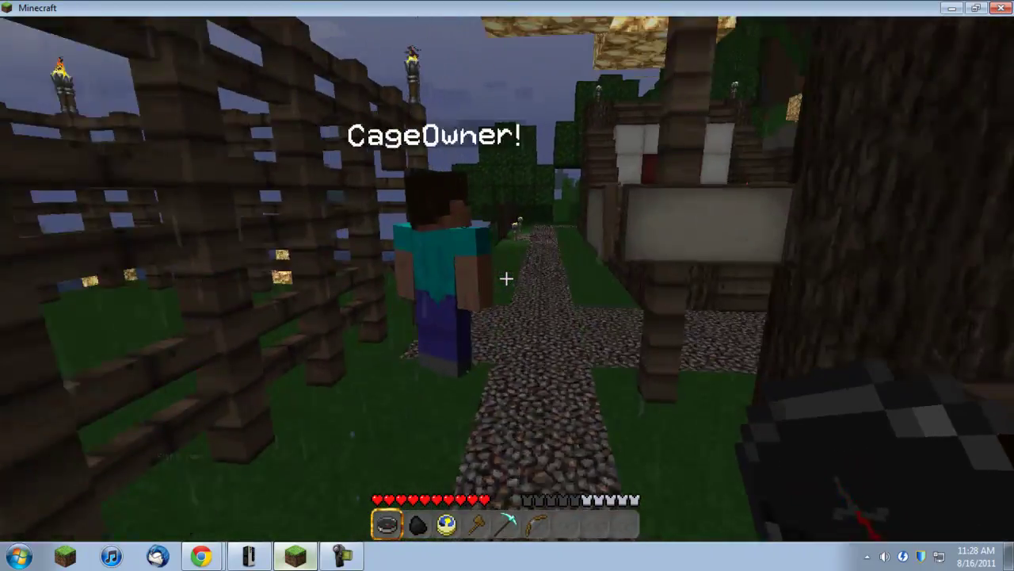
key("w")
key("w")
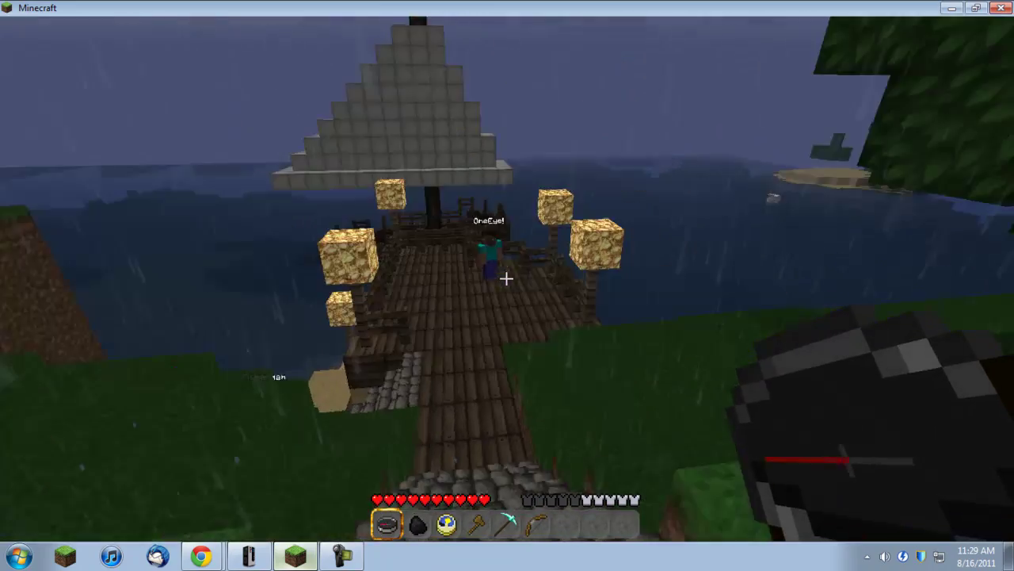
key("w")
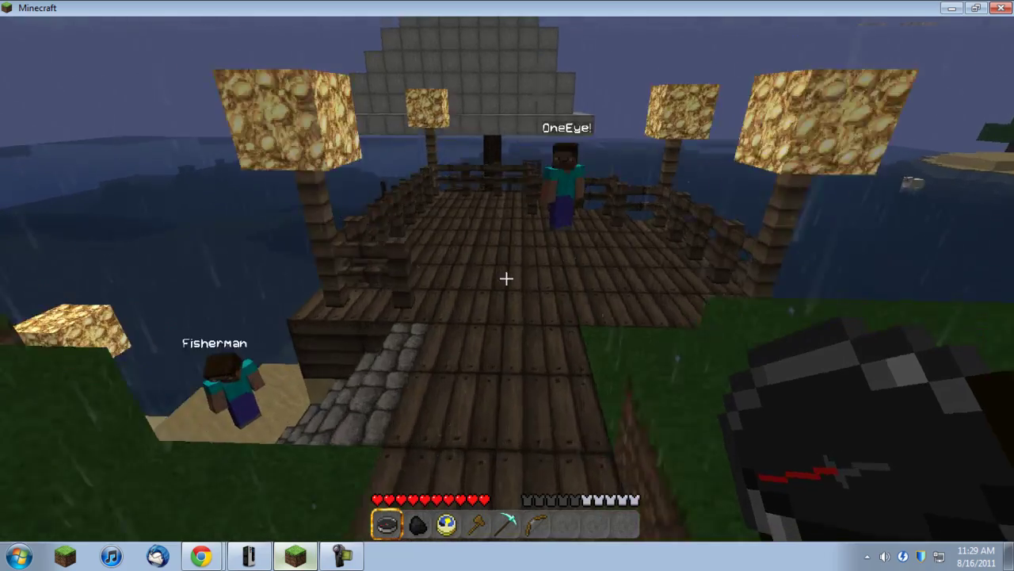
key("w")
Step: Board the ship, cross the deck, and switch to holding the bow (slot 6)
key("s")
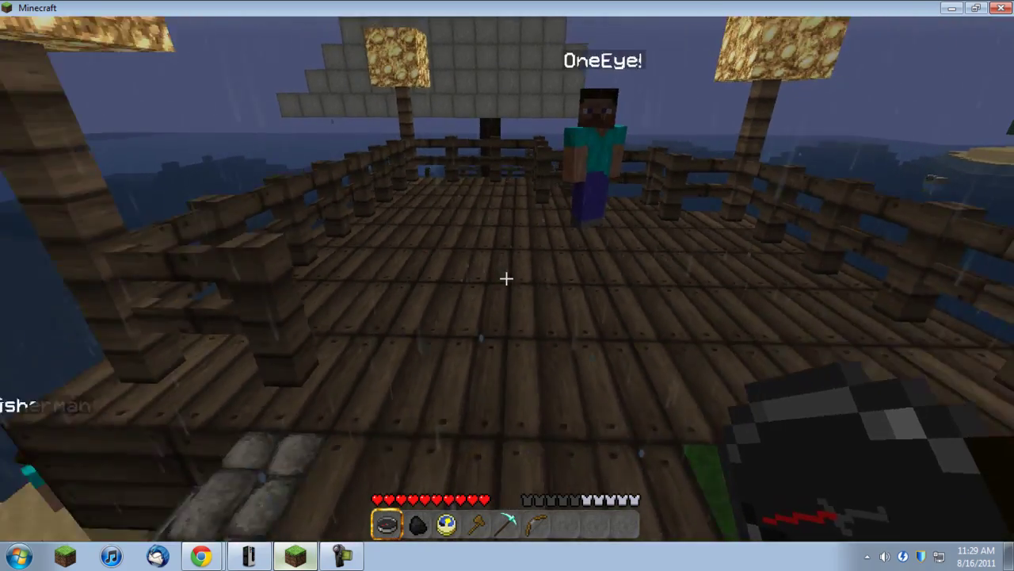
key("w")
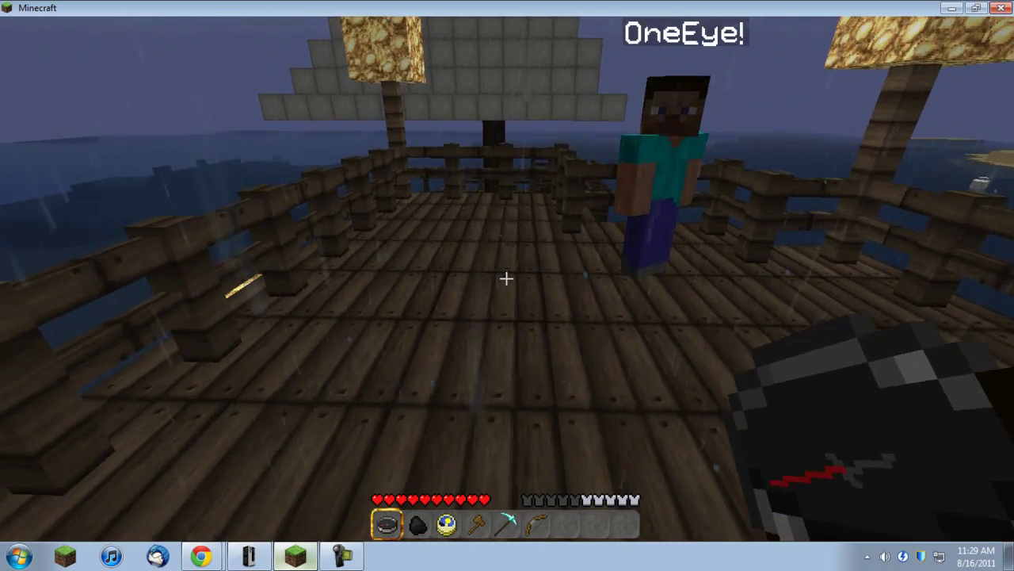
key("w")
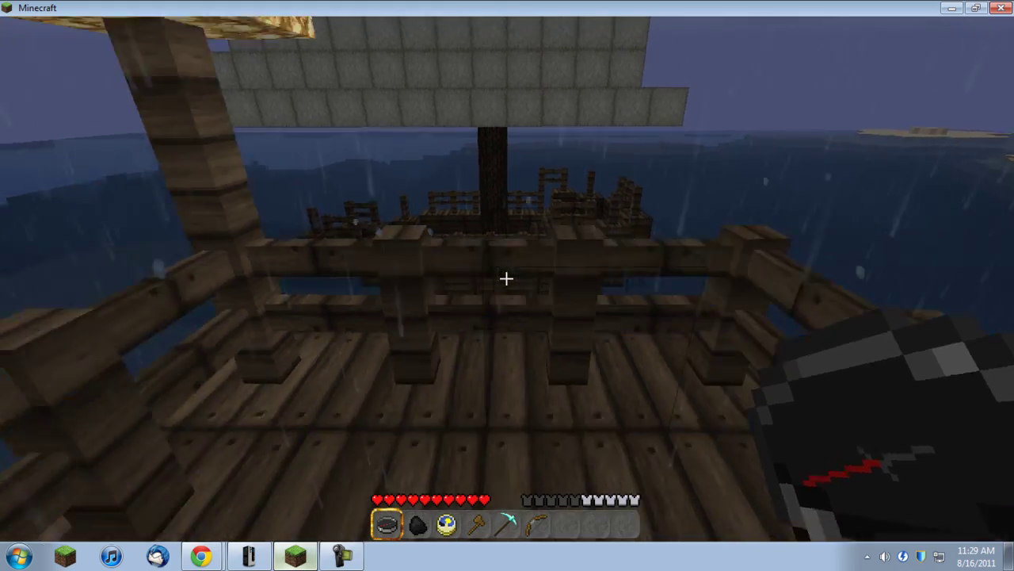
key("s")
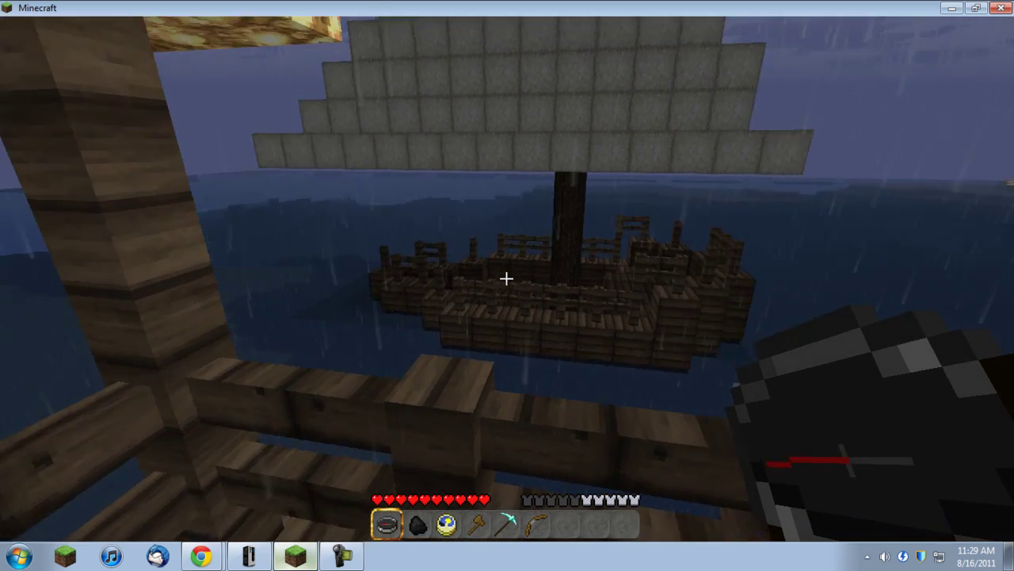
key("6")
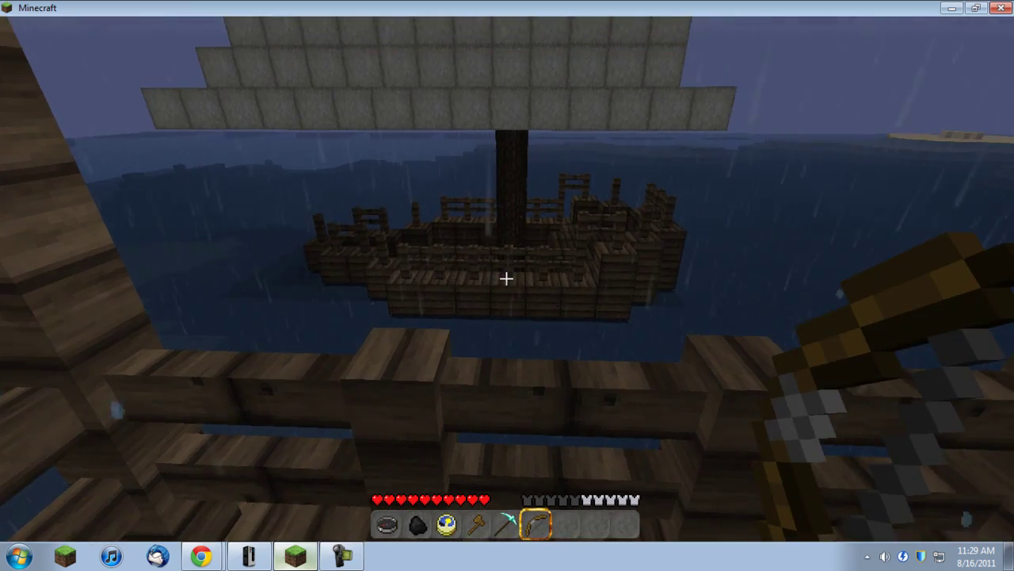
key("space")
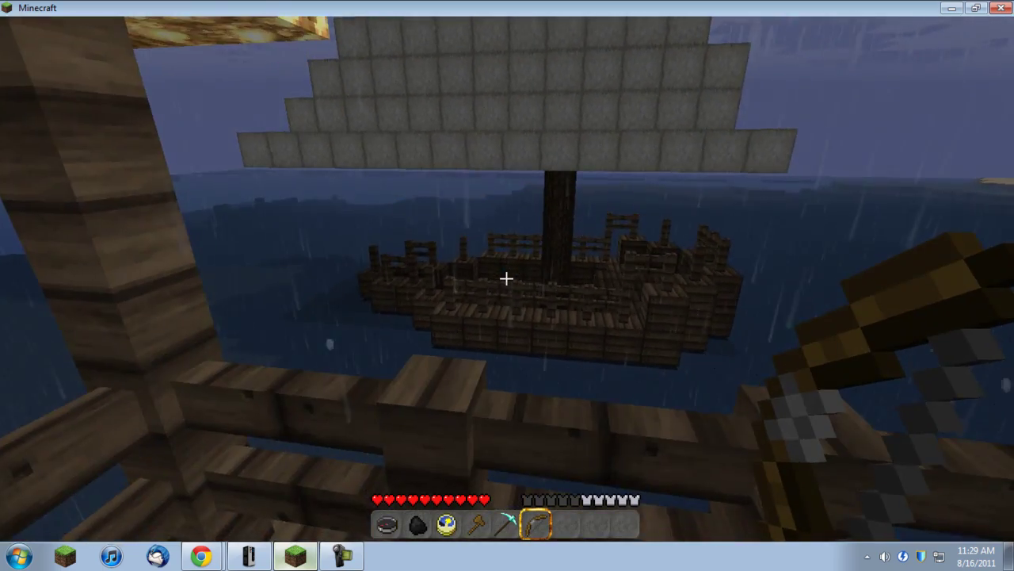
Step: Give yourself 64 arrows with the chat command /i 262
key("slash")
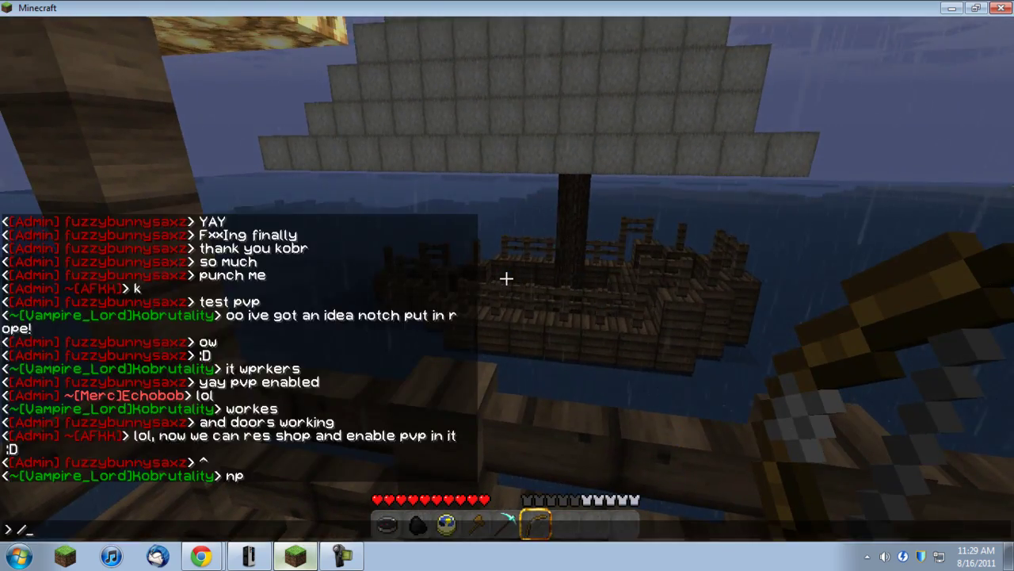
type("i 262")
key("Return")
Step: Walk around the deck, select slot 1, and settle at the railing facing the other ship
key("s")
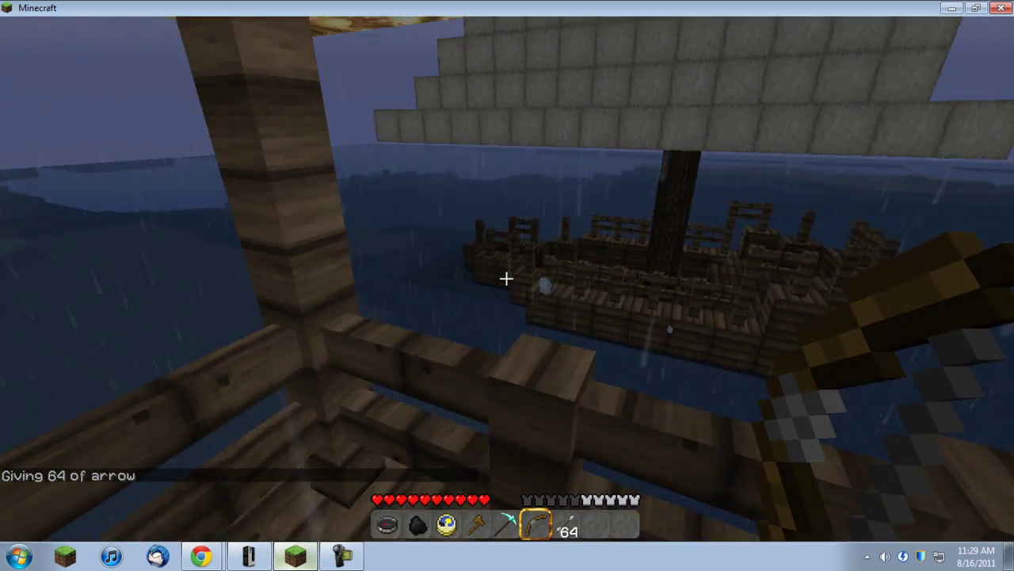
key("w")
key("a")
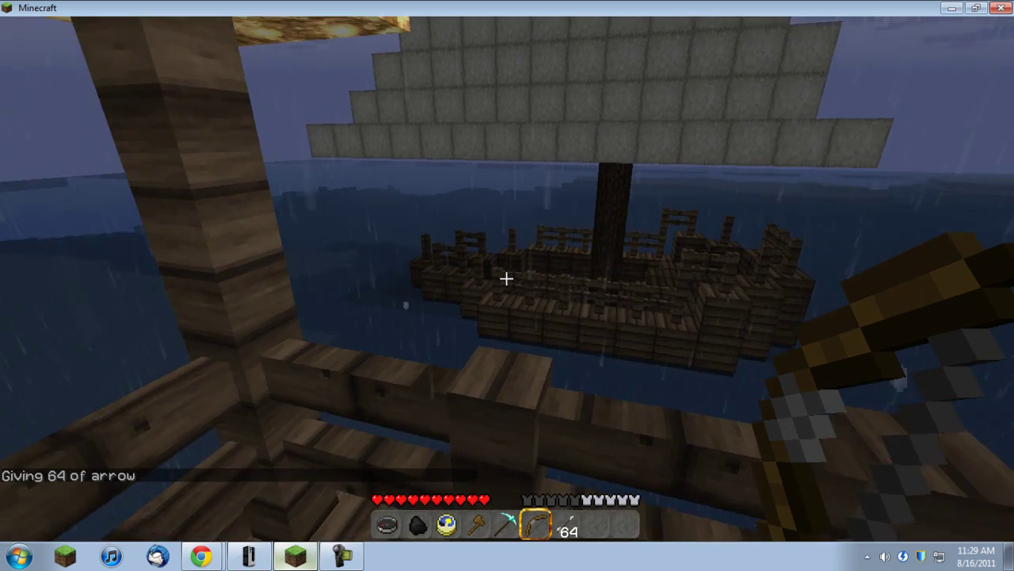
key("d")
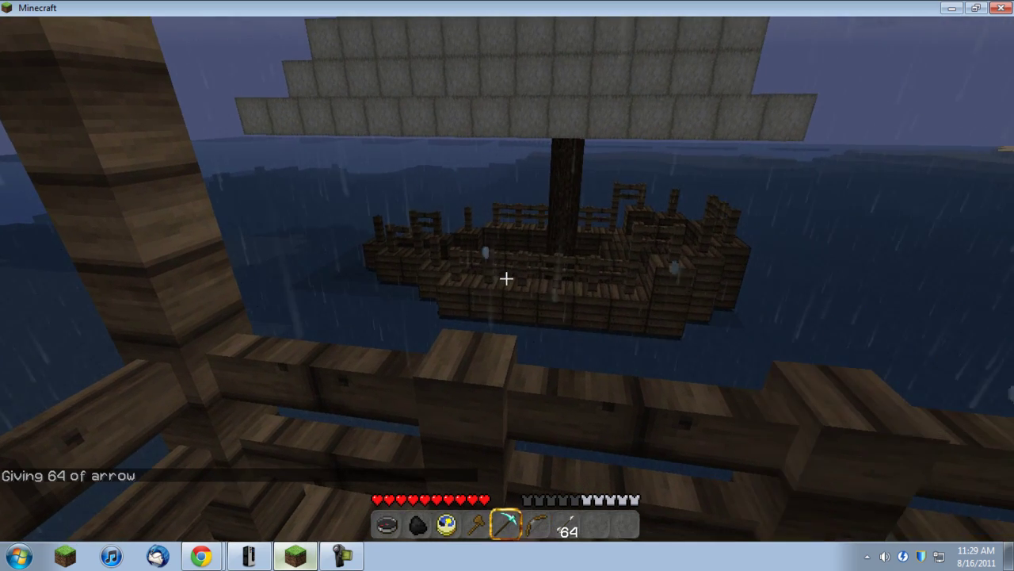
key("w")
key("1")
key("s")
key("w")
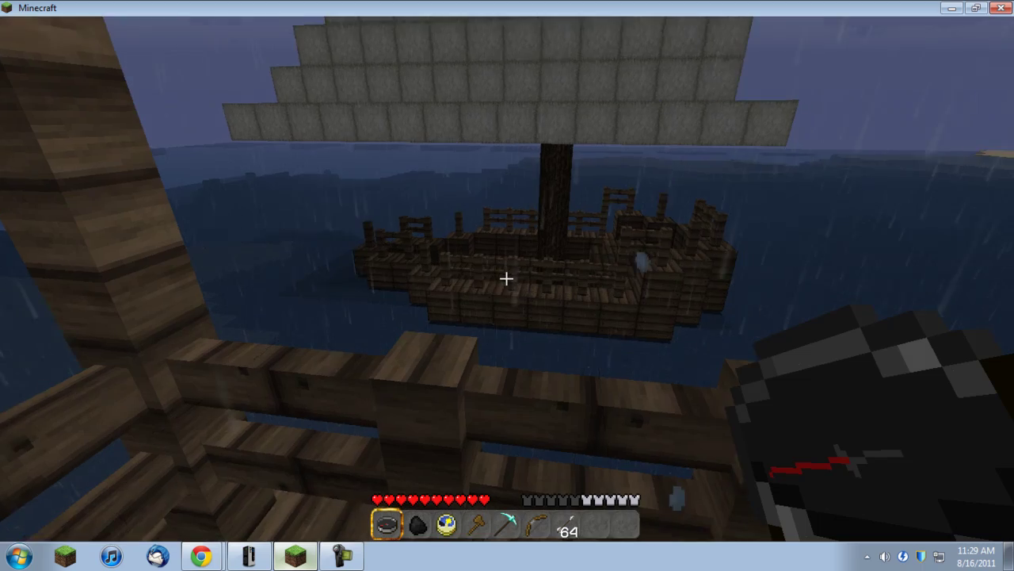
mouse_move(506, 278)
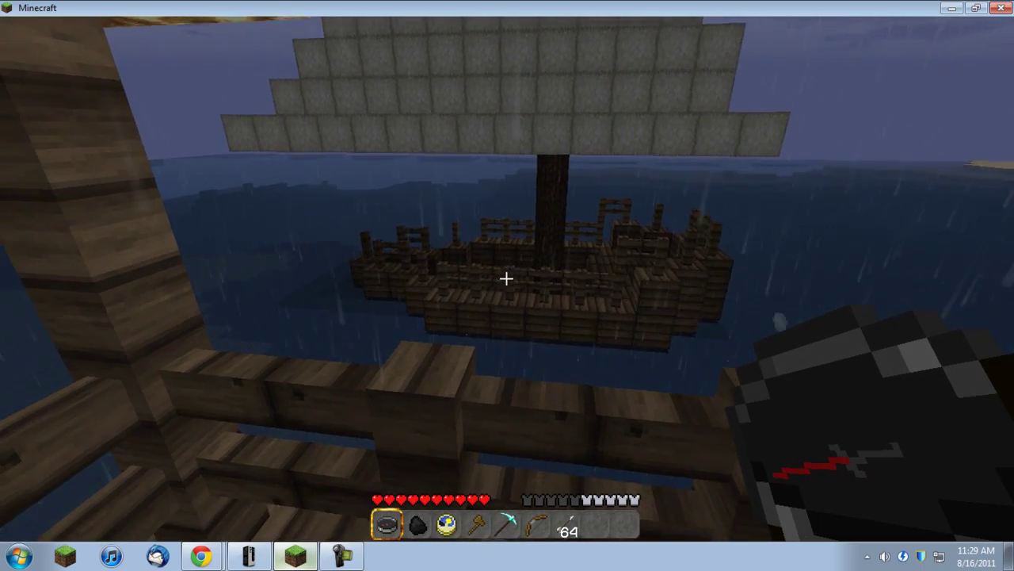
Step: Shuffle by the glowstone post, then briefly open and close chat
key("s")
key("w")
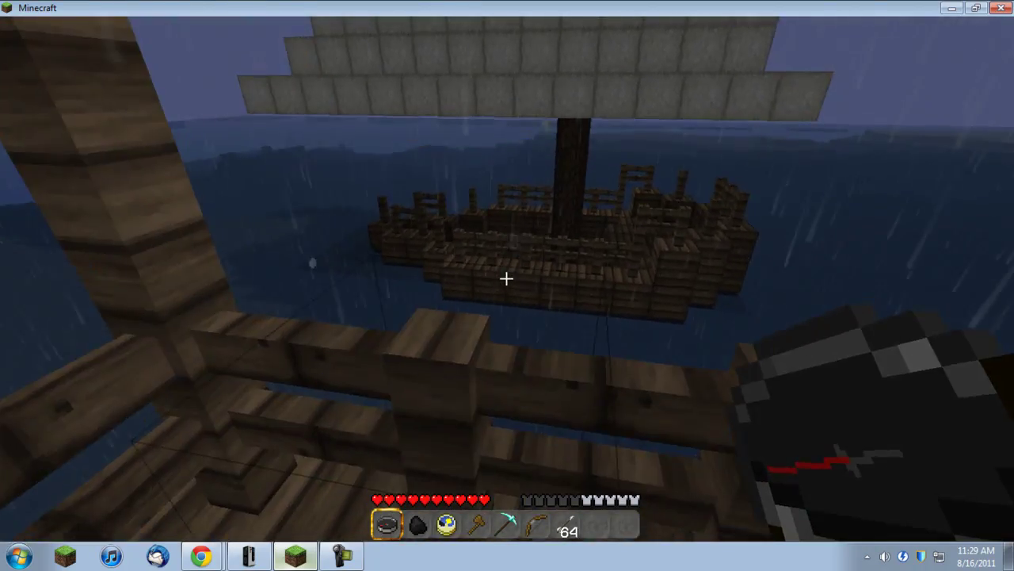
key("s")
key("s")
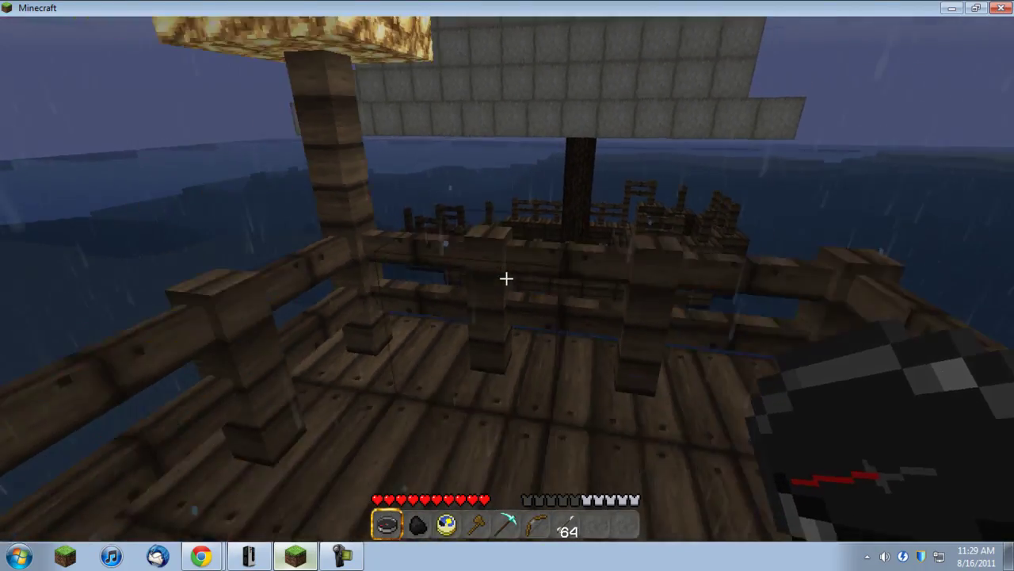
key("t")
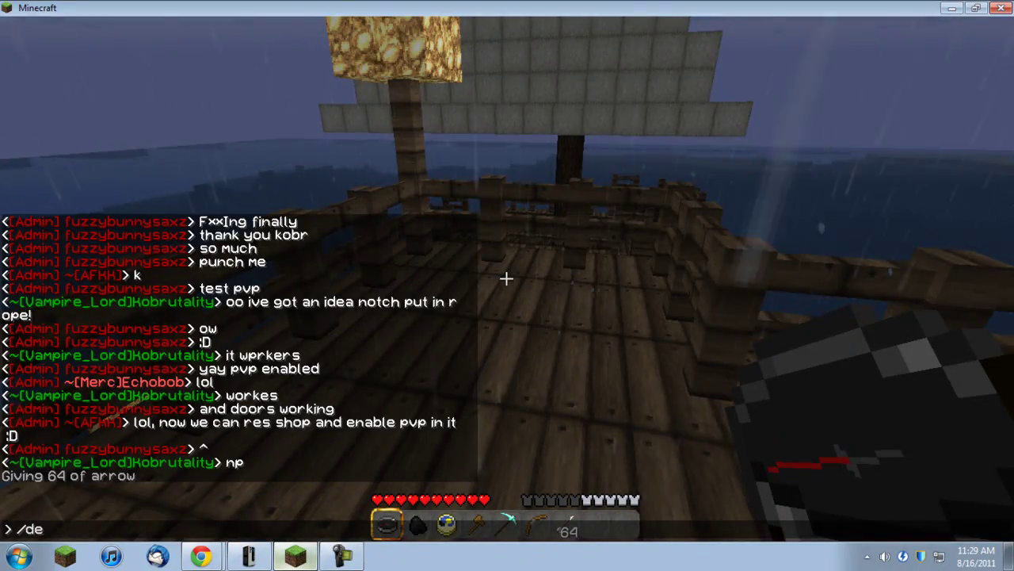
key("Return")
key("s")
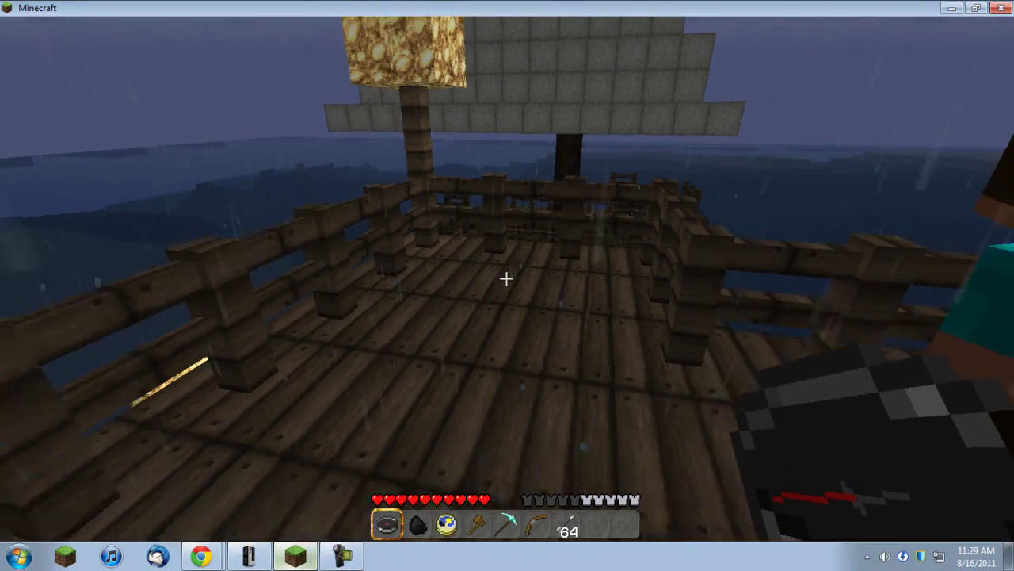
Step: Drop to the wooden floor below and use the clock to show its coordinates, 56 63 78 WOOD
key("w")
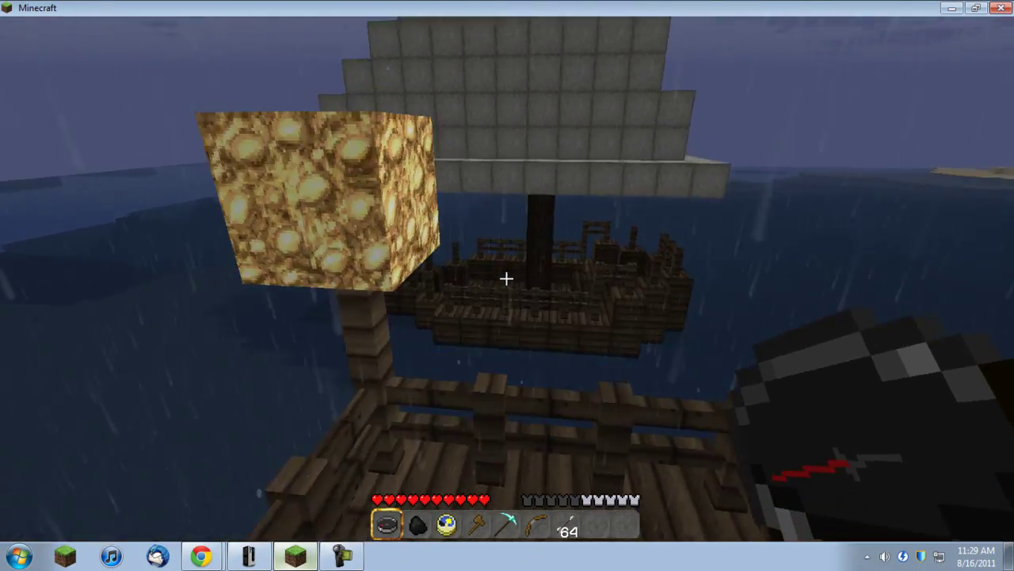
key("w")
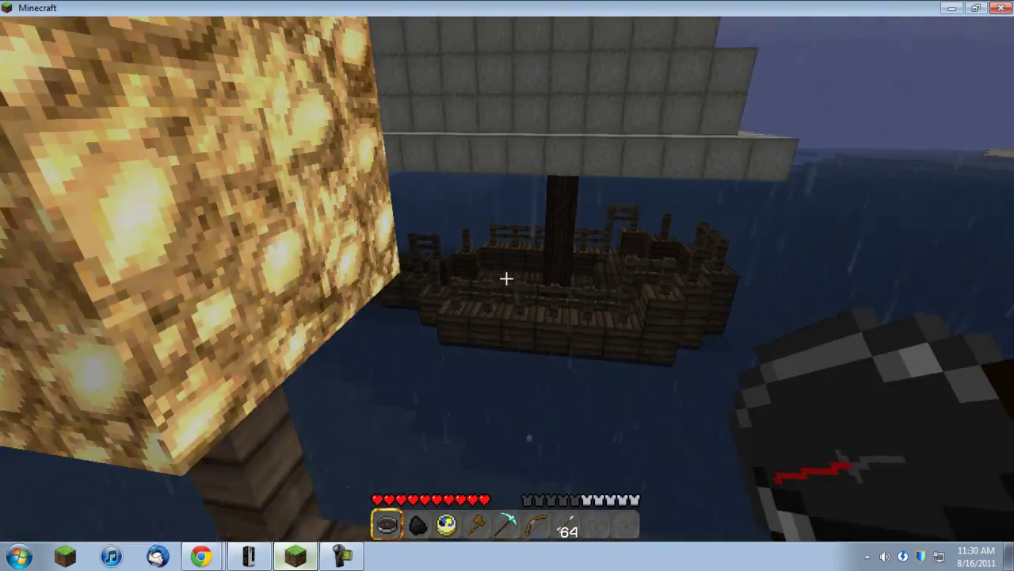
key("w")
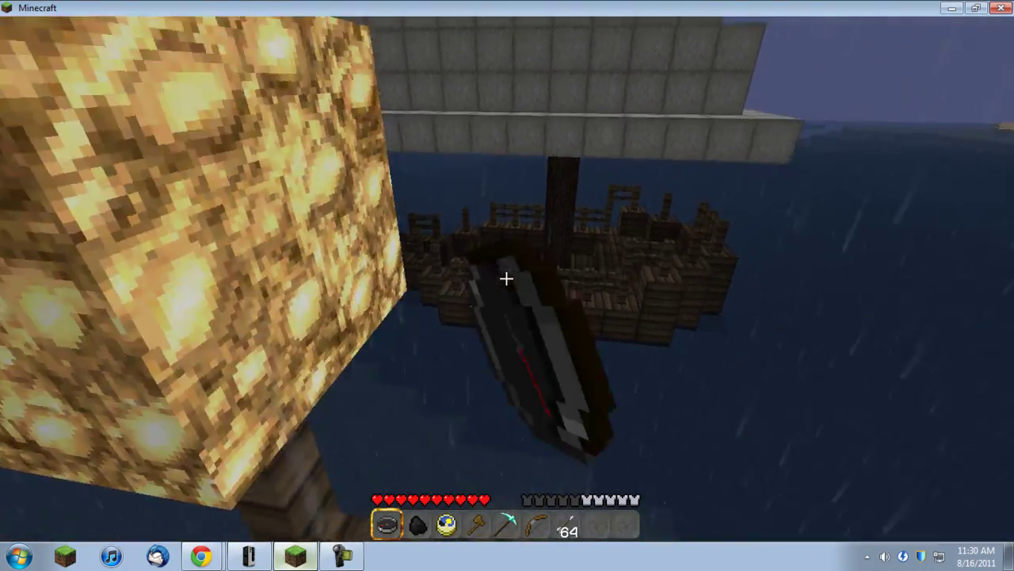
key("3")
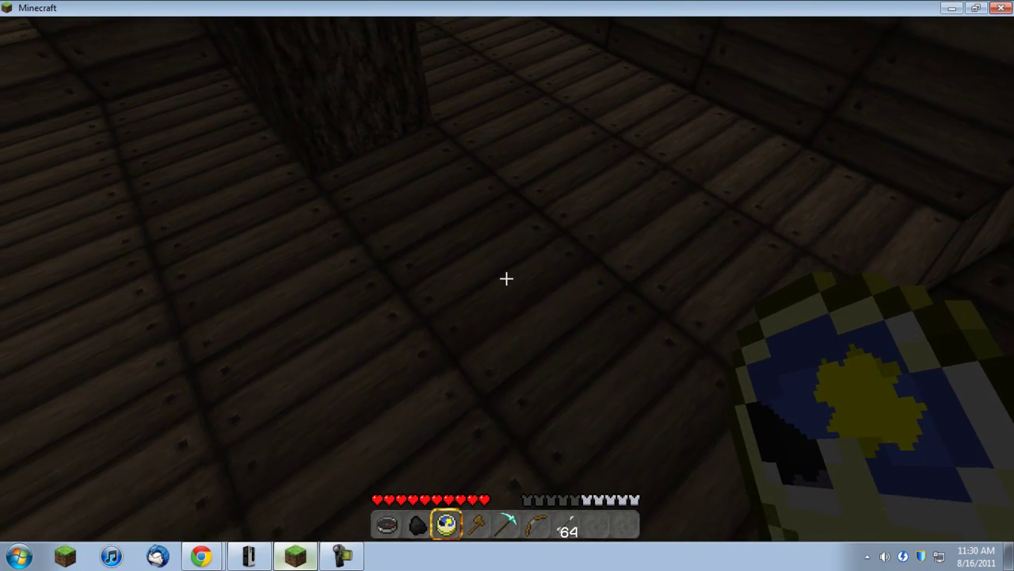
left_click(506, 279)
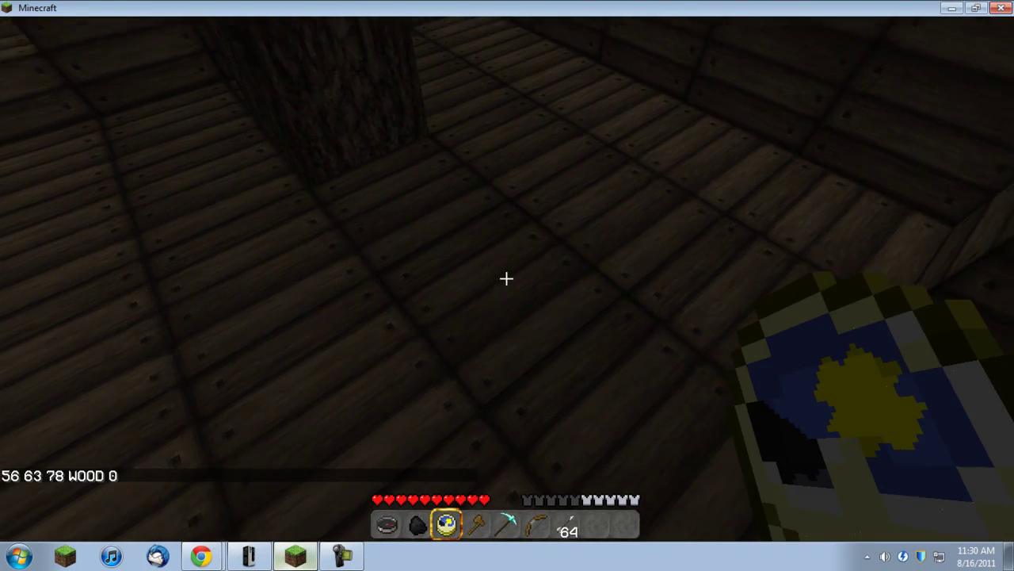
Step: Glance at the Quest Helper page from the taskbar, then return to Minecraft and close chat
key("Escape")
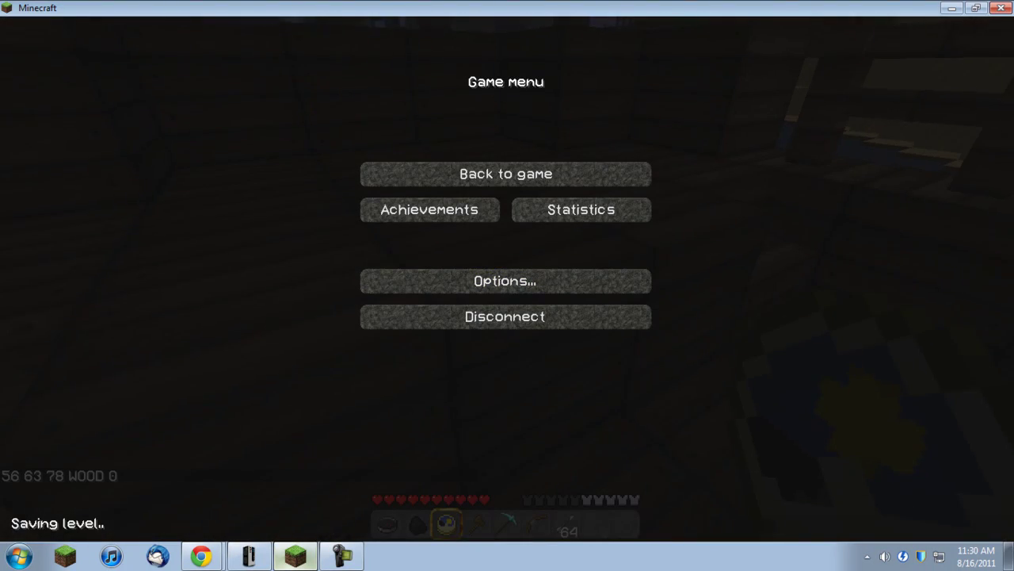
key("Escape")
key("t")
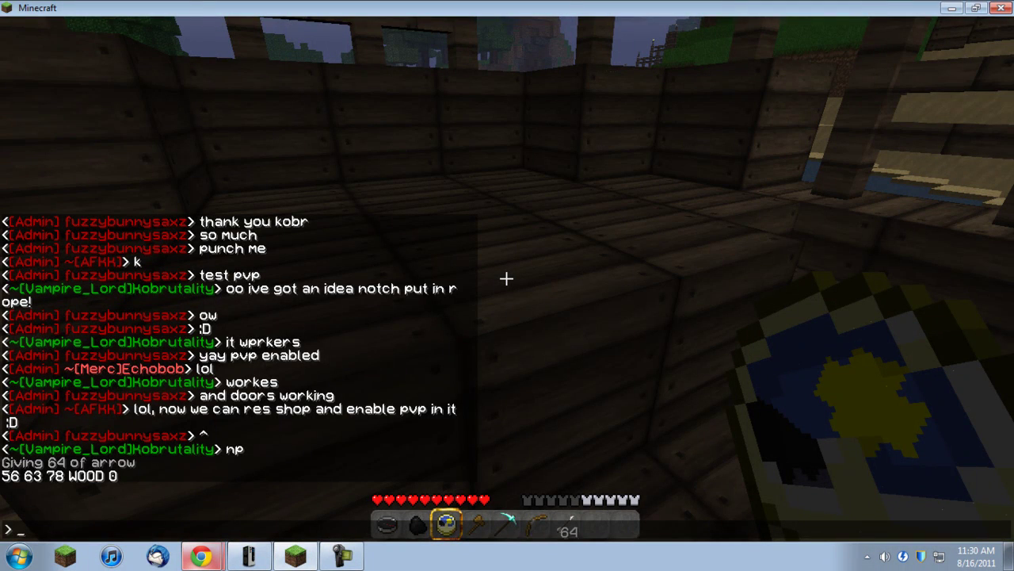
left_click(201, 554)
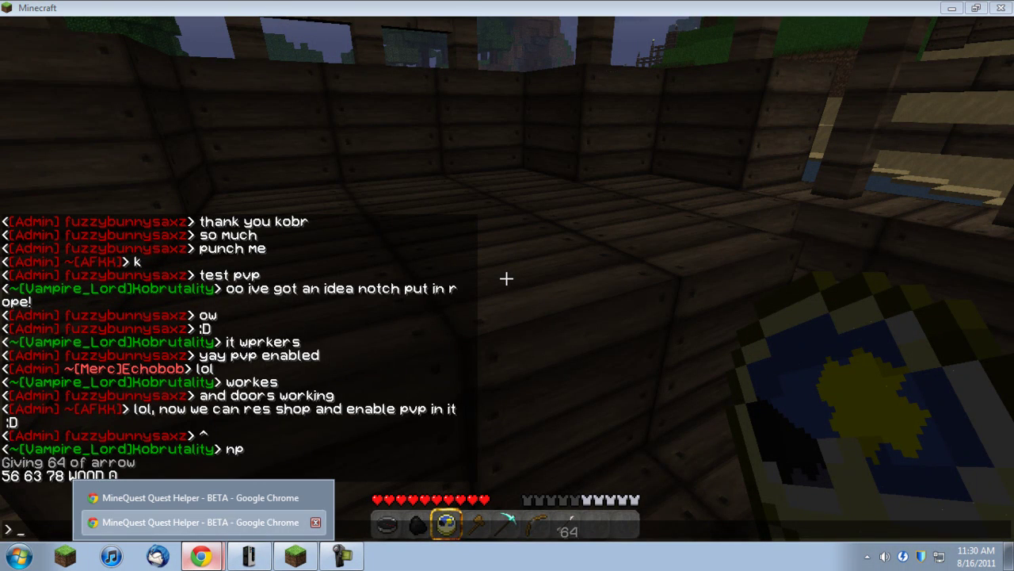
left_click(200, 522)
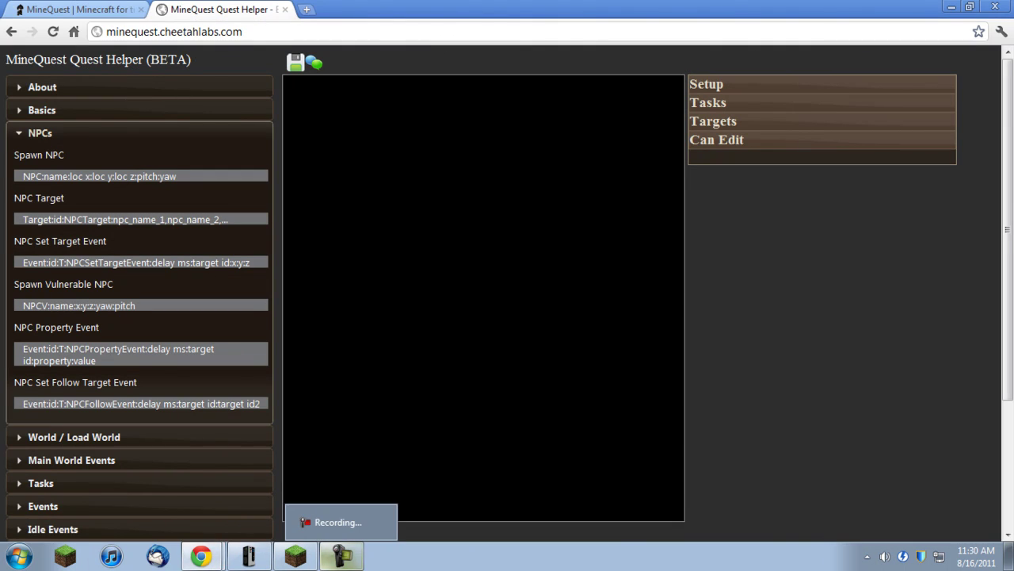
left_click(296, 555)
key("t")
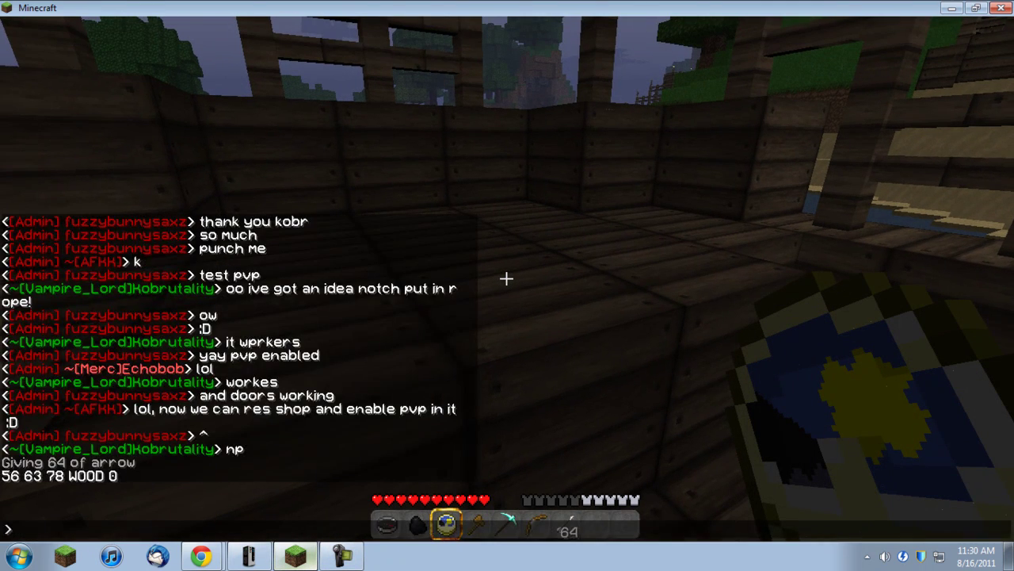
Step: Lower Minecraft's sound volume to 5% in Options, then switch back to the Quest Helper page
key("Escape")
key("Escape")
left_click(507, 281)
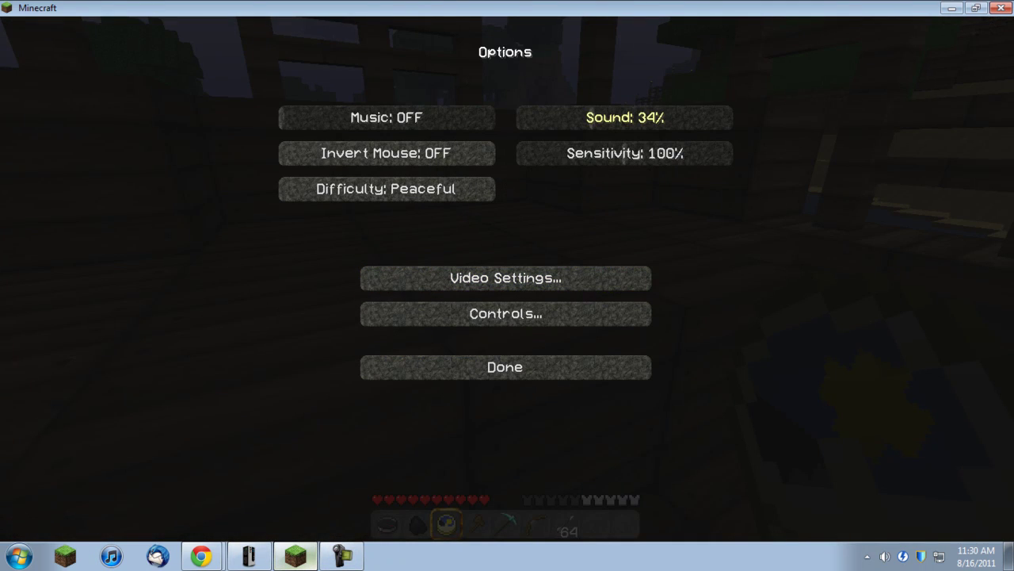
left_click_drag(591, 117, 530, 117)
left_click(505, 367)
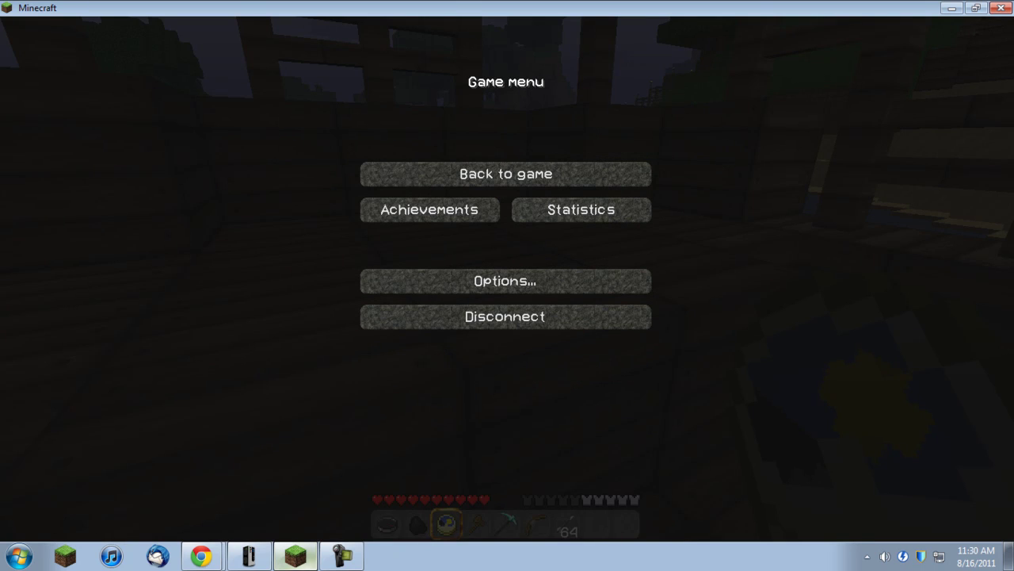
left_click(200, 555)
left_click(212, 524)
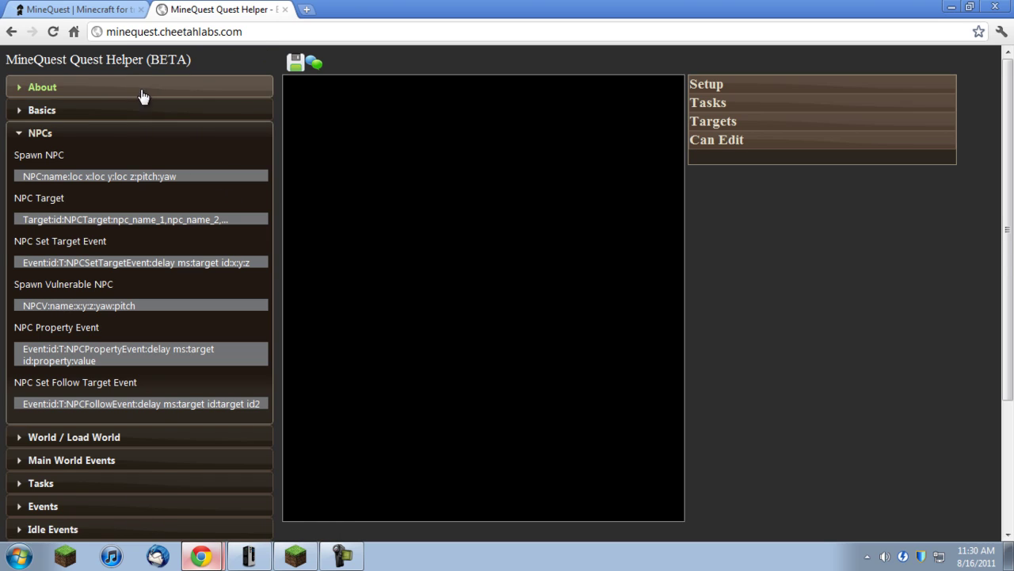
Step: Set the quest name to Archer2 from the Basics templates
left_click(109, 89)
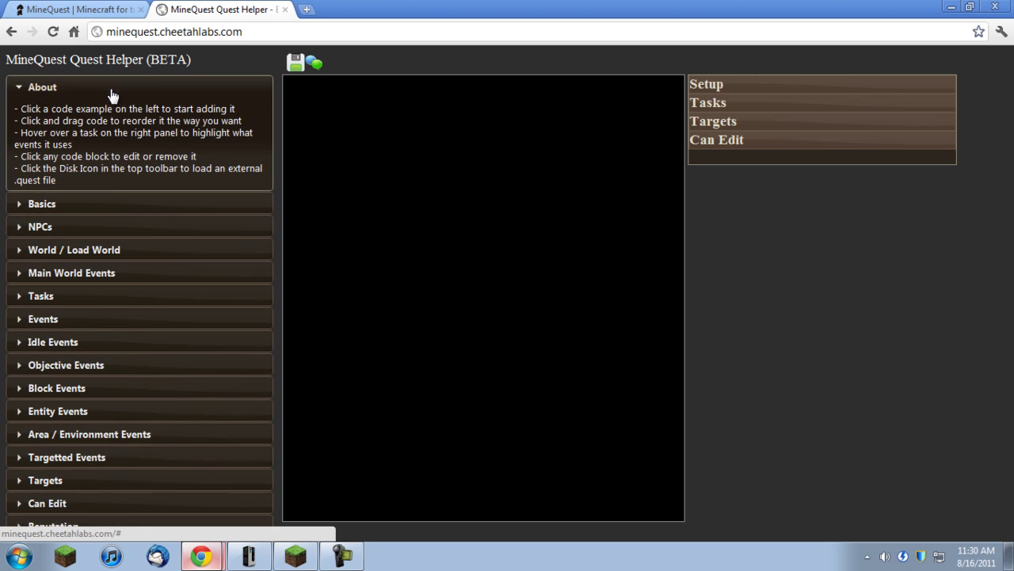
left_click(98, 206)
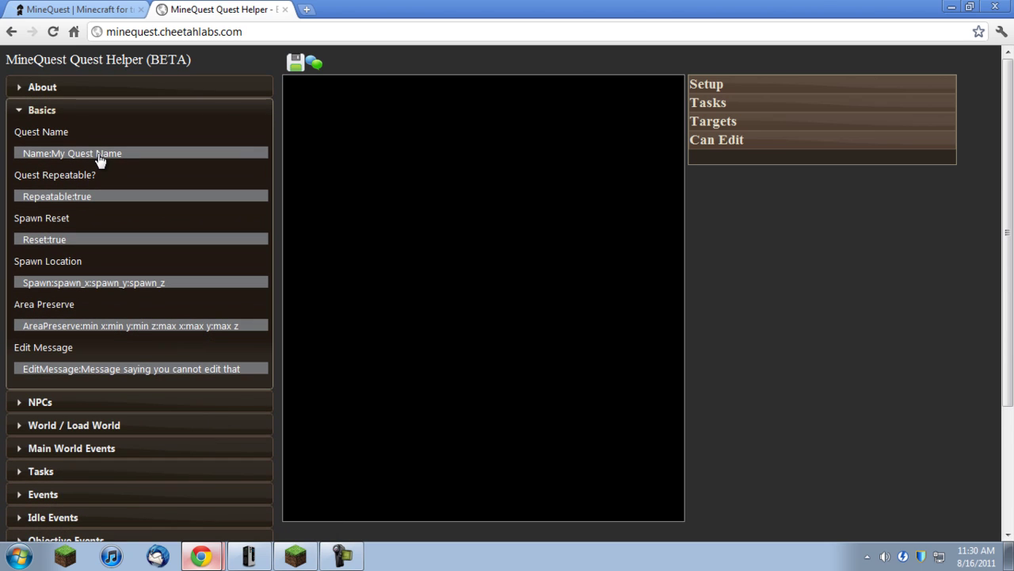
left_click(97, 155)
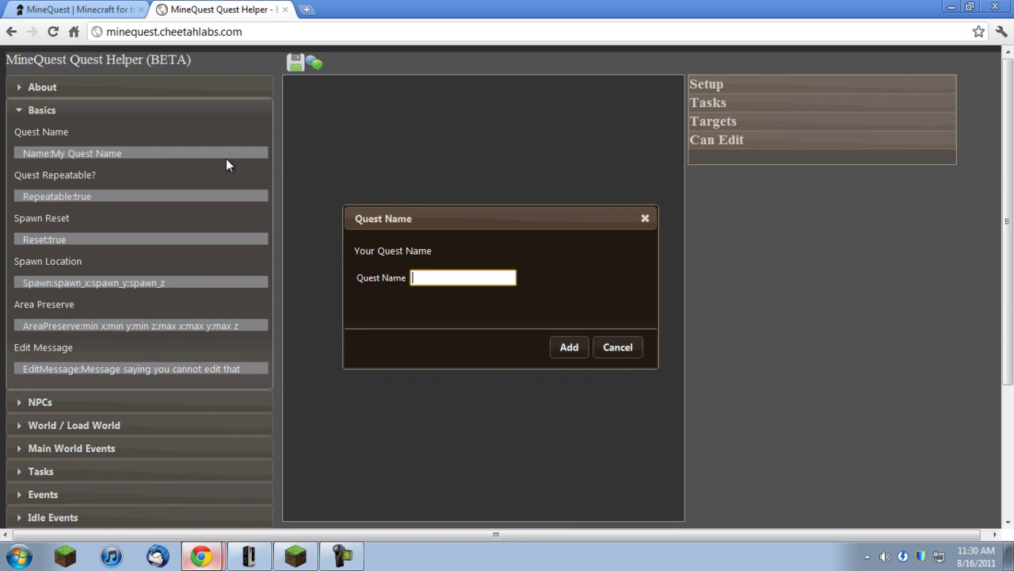
type("Archer2")
key("Return")
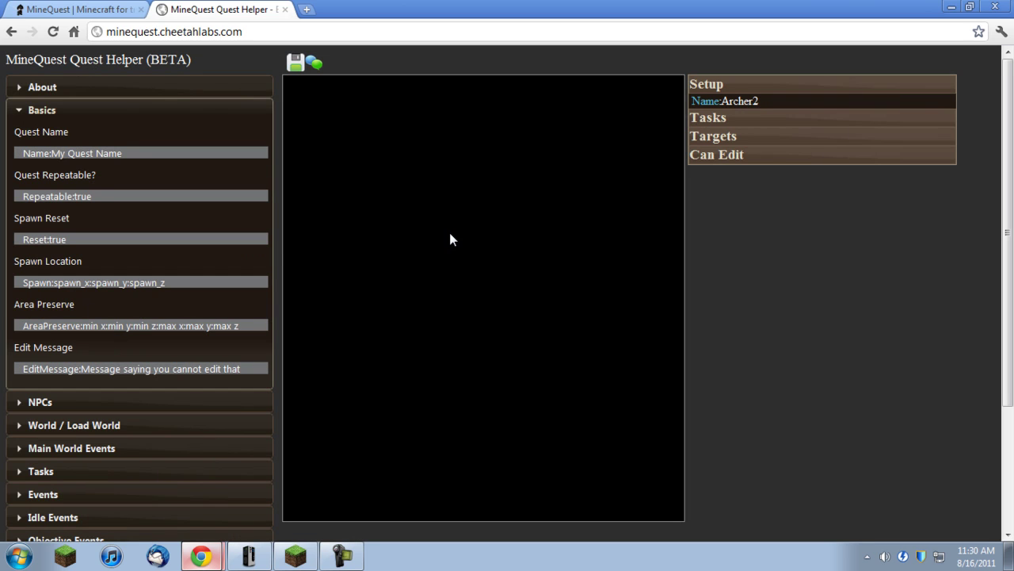
Step: Make the quest non-repeatable by adding Repeatable set to false
left_click(84, 197)
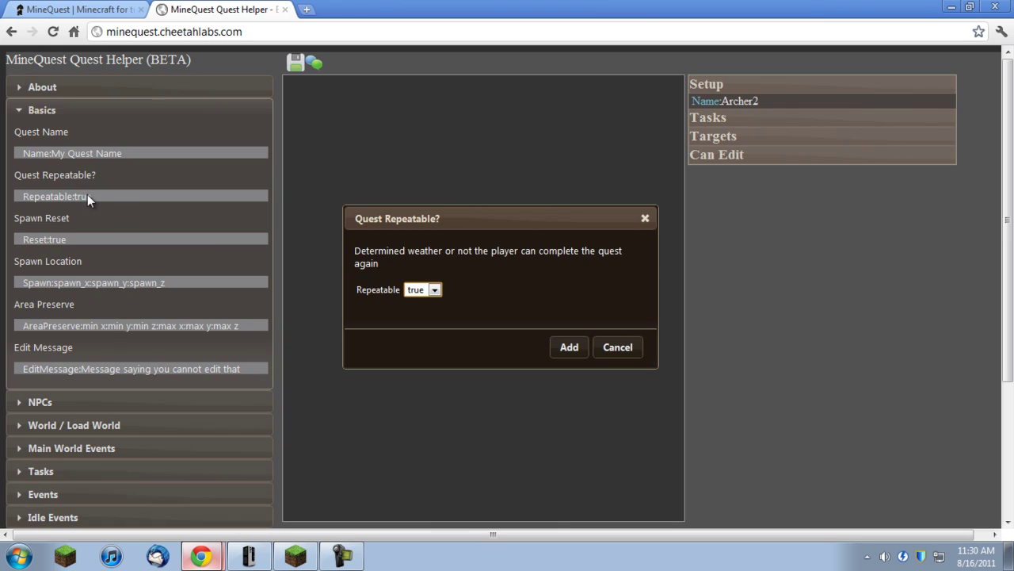
left_click(435, 290)
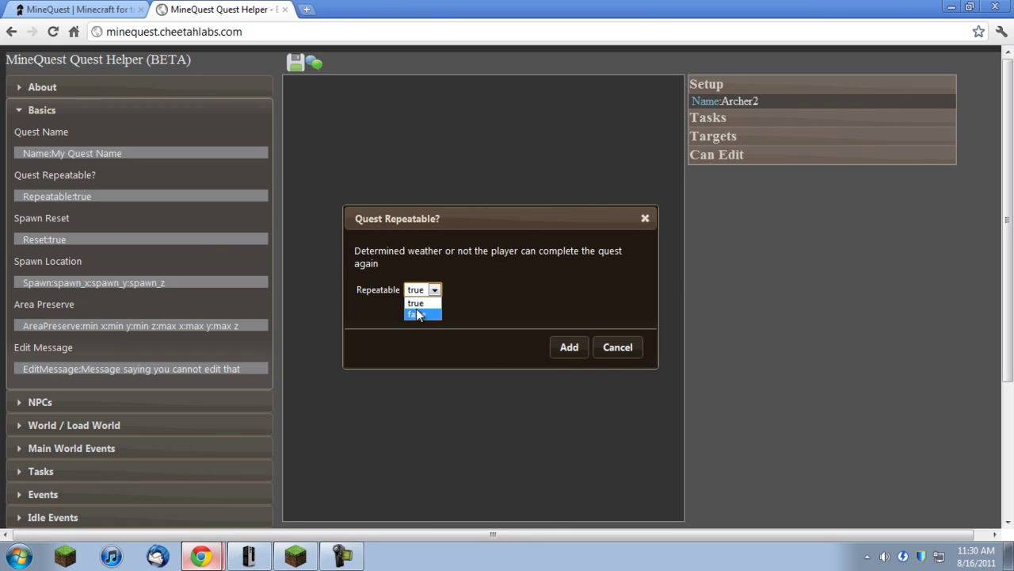
left_click(568, 347)
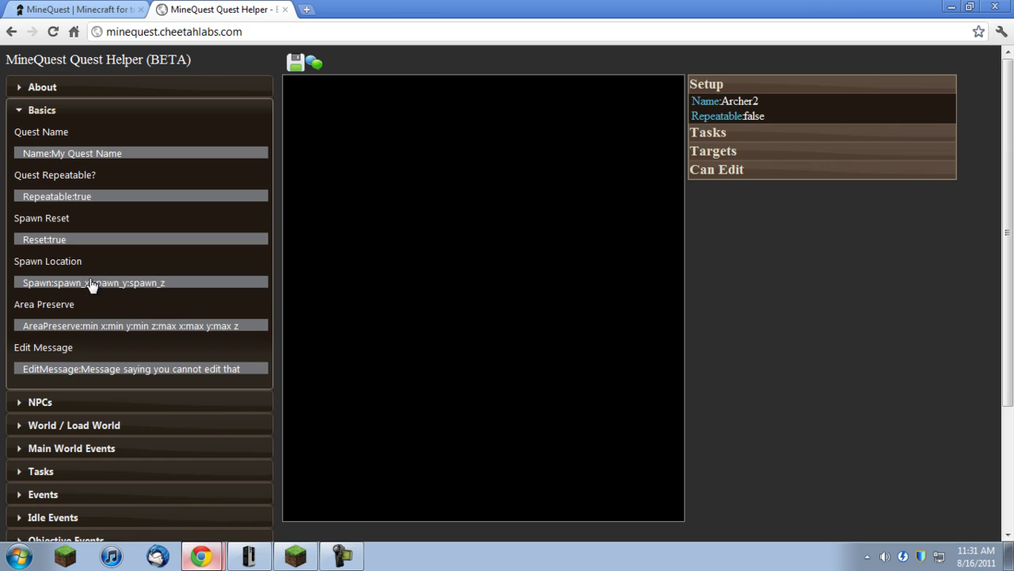
Step: Add Message Event 1 with a 10 ms delay: 'Kill the two monsters on the ship.'
left_click(70, 497)
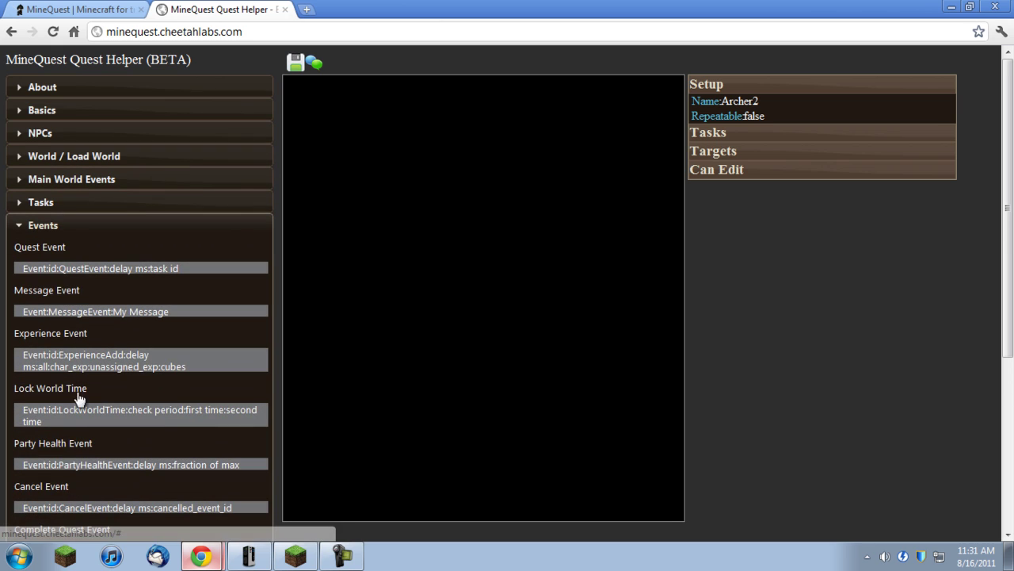
left_click(79, 313)
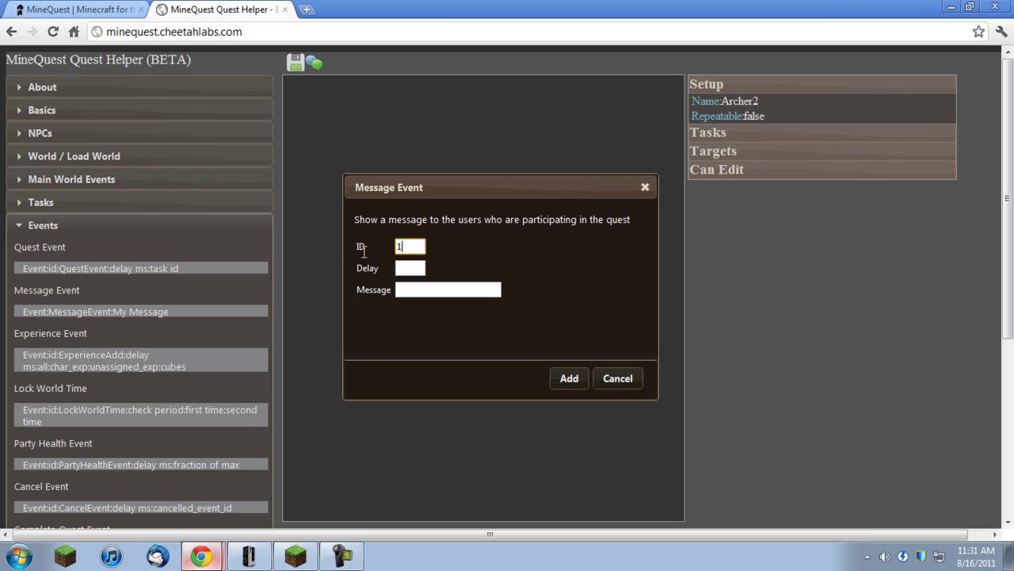
left_click(397, 269)
key("Tab")
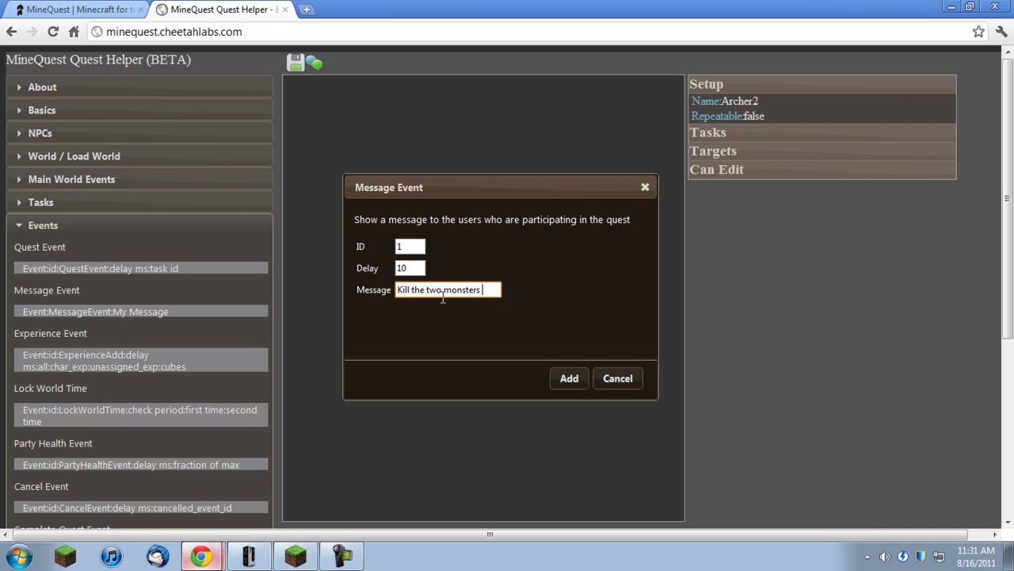
type("Kill the two monsters on the shi")
type("p.")
key("Return")
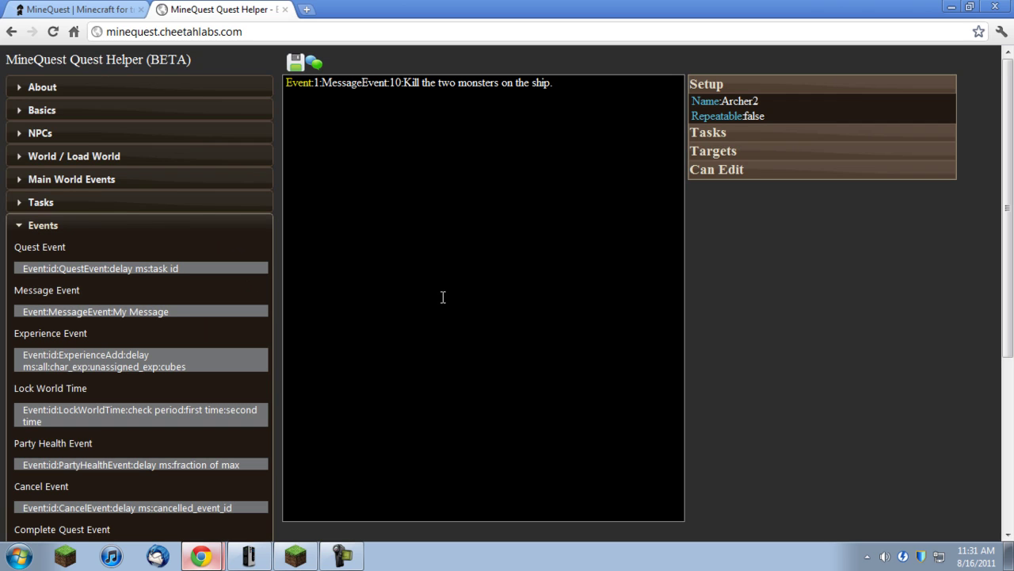
Step: Add Message Event 2 with a 20 ms delay: 'You cannot get on the ship though.'
left_click(112, 309)
left_click(410, 268)
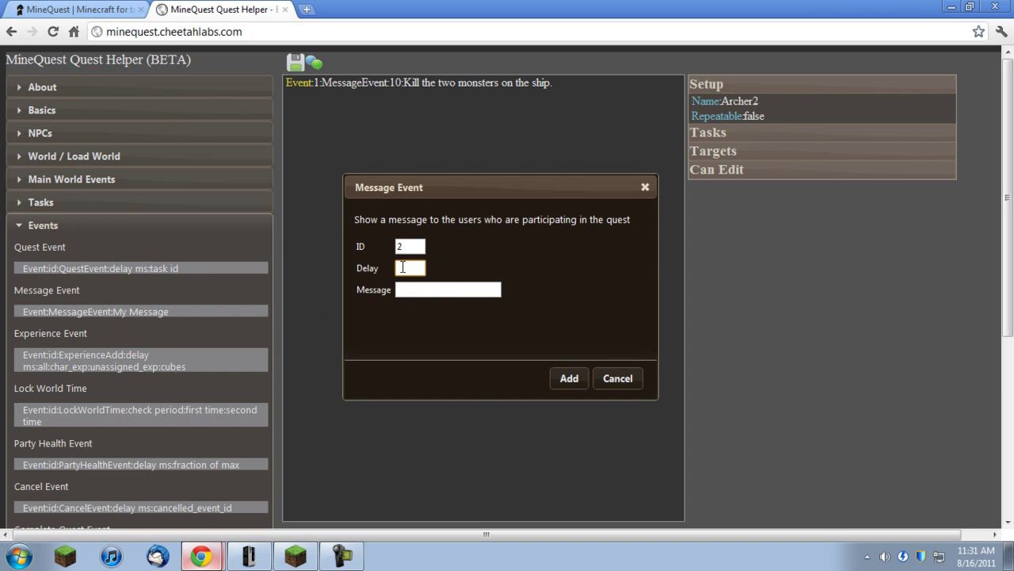
key("Tab")
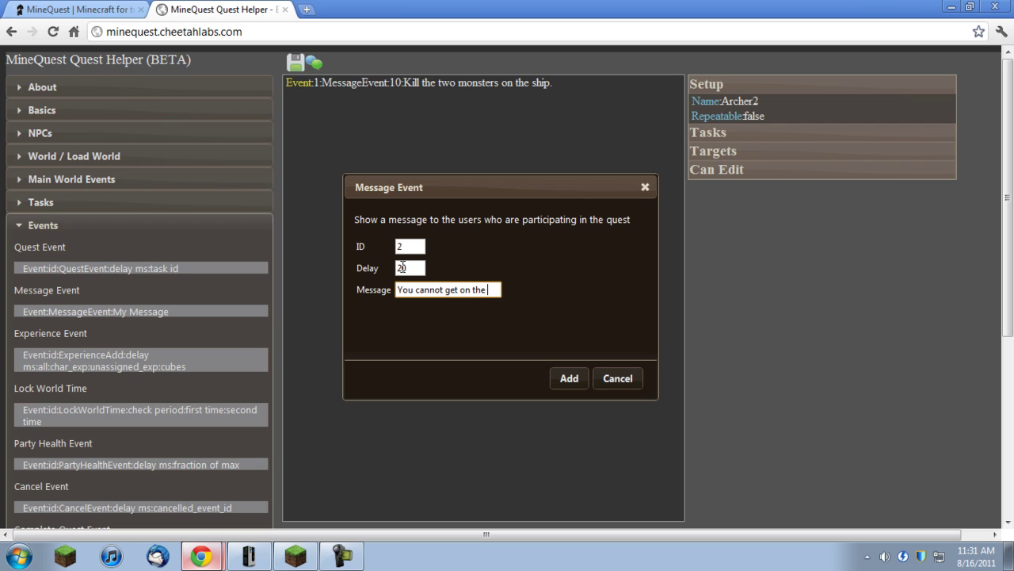
type("ip tho")
type("ugh")
type(",")
left_click(568, 380)
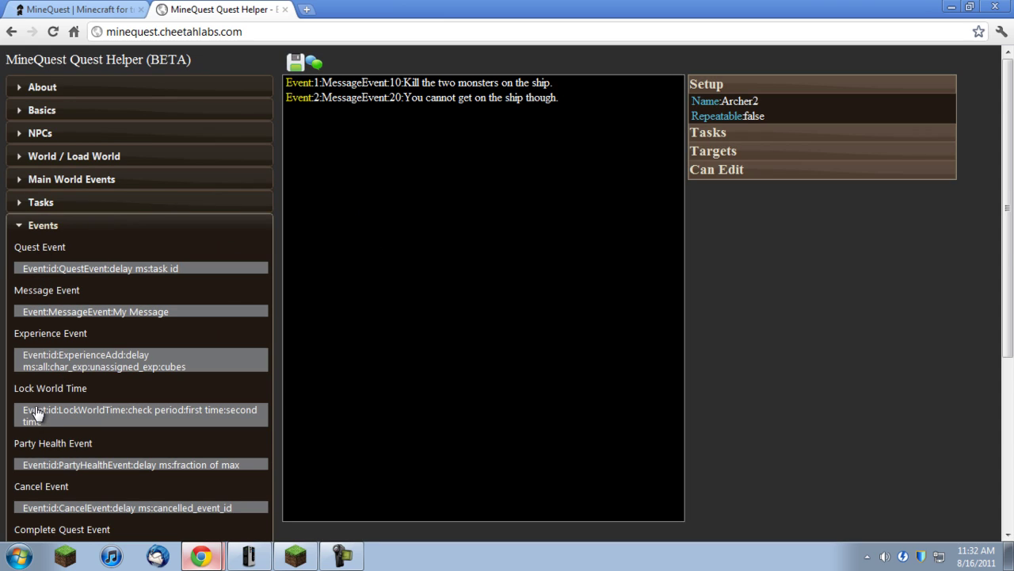
Step: Start Entity Spawner Event 3 from the Entity Events templates with a 30 ms delay
scroll(63, 448, "down", 2)
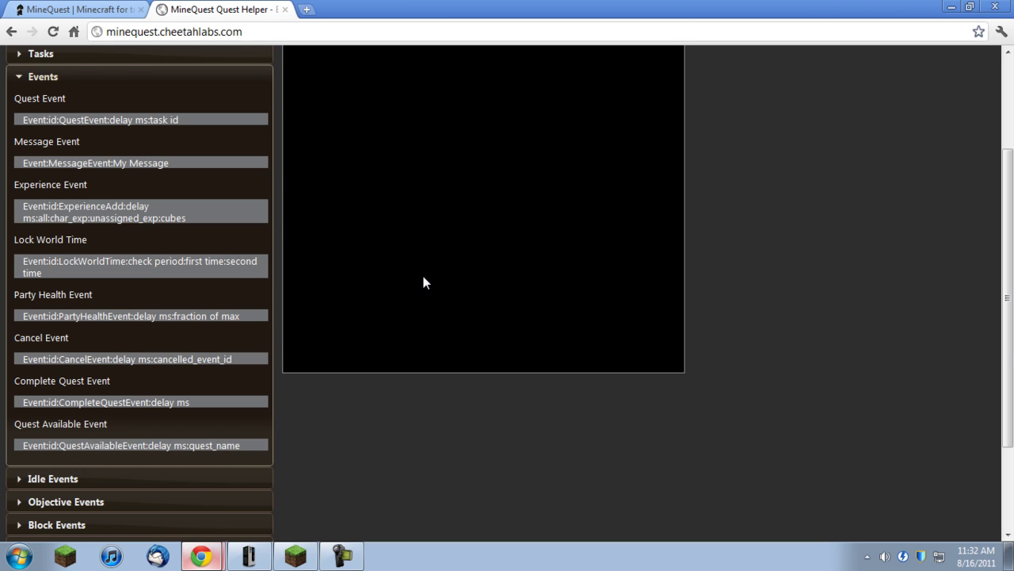
scroll(423, 271, "up", 2)
scroll(4, 491, "down", 4)
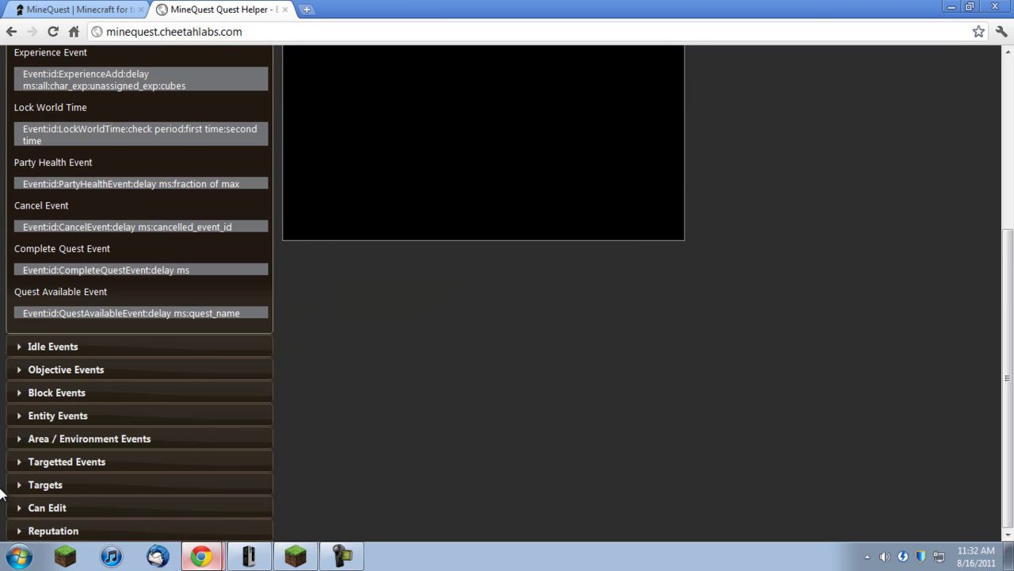
left_click(73, 415)
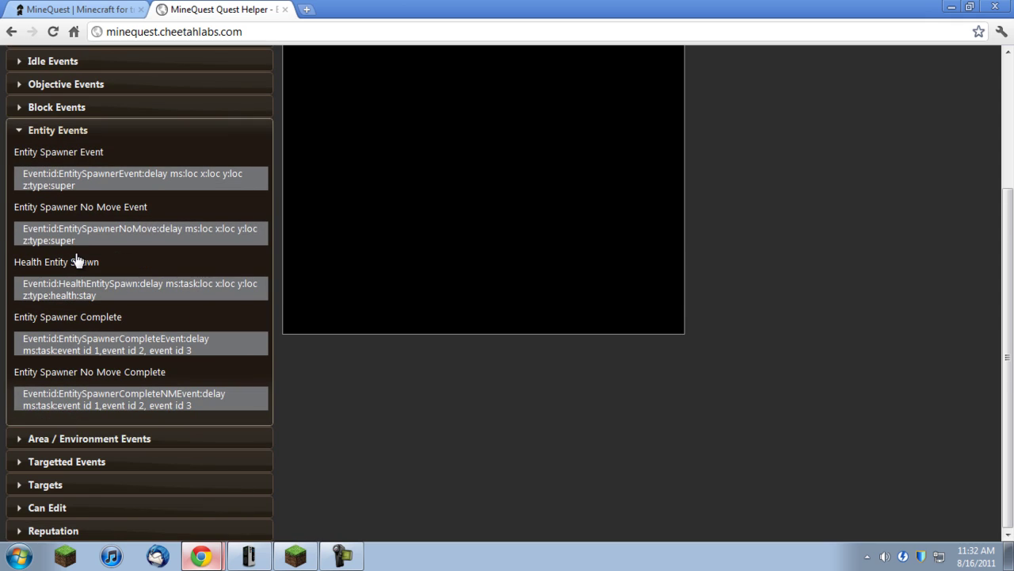
left_click(115, 181)
scroll(380, 349, "up", 1)
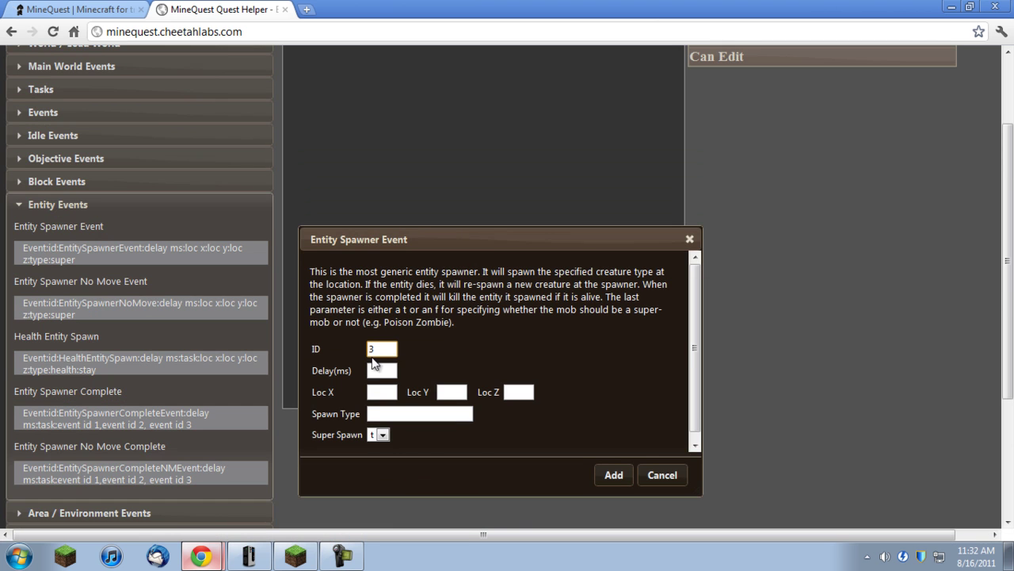
left_click(380, 369)
scroll(383, 349, "up", 2)
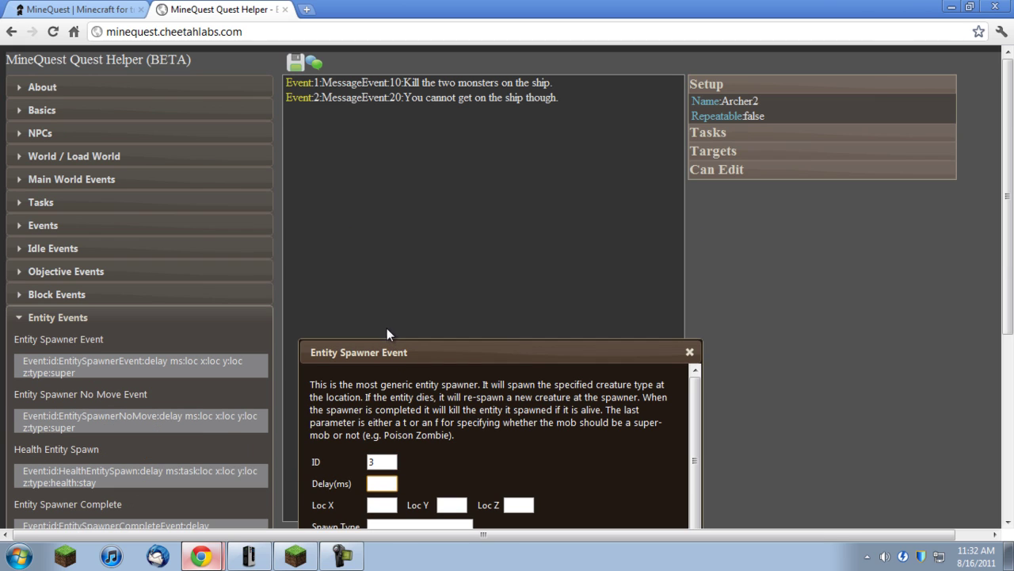
left_click_drag(398, 358, 390, 241)
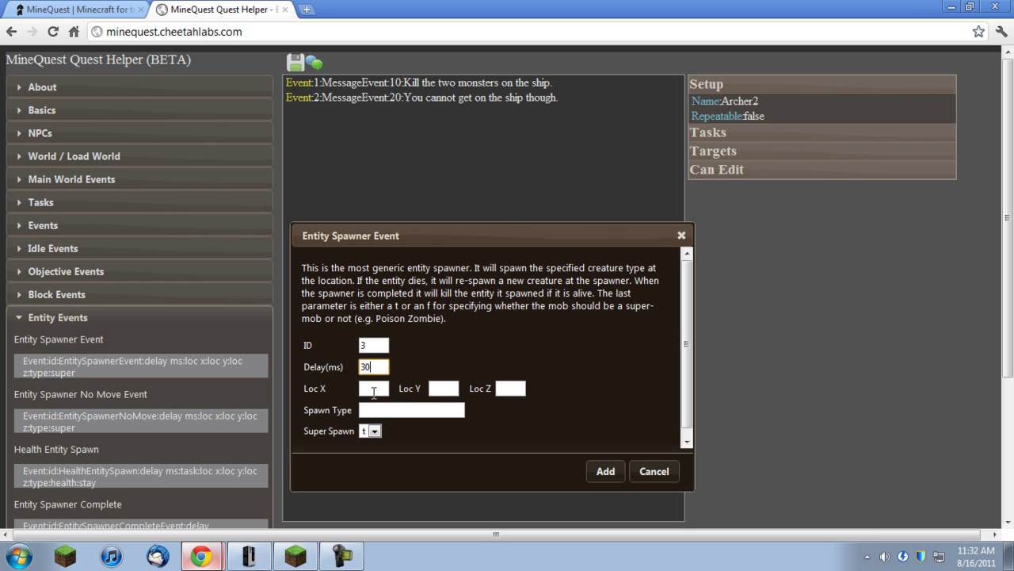
key("Tab")
Step: Check the coordinates in Minecraft's chat and enter 56 as Loc X
left_click(278, 560)
key("Escape")
key("t")
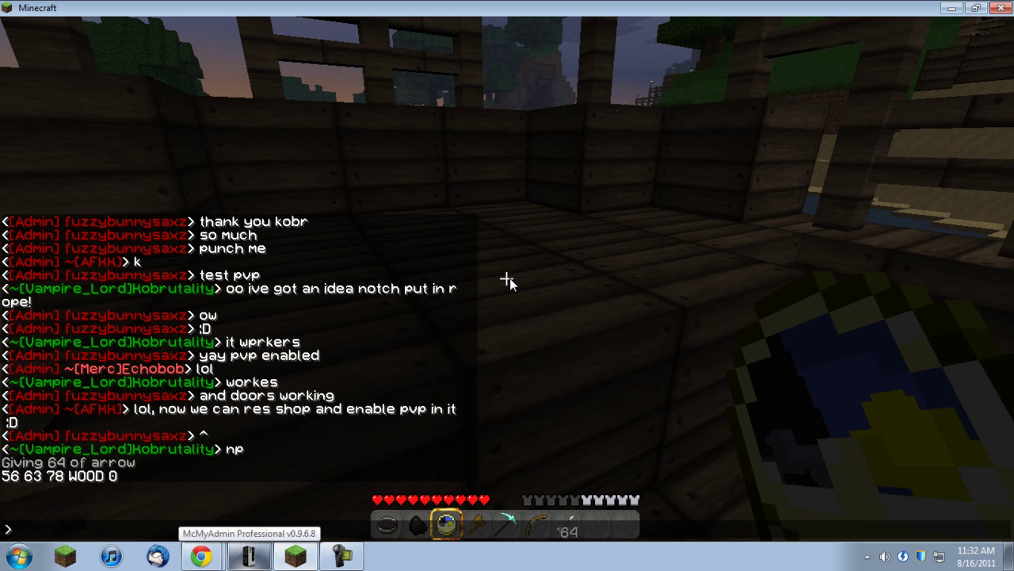
key("alt+Tab")
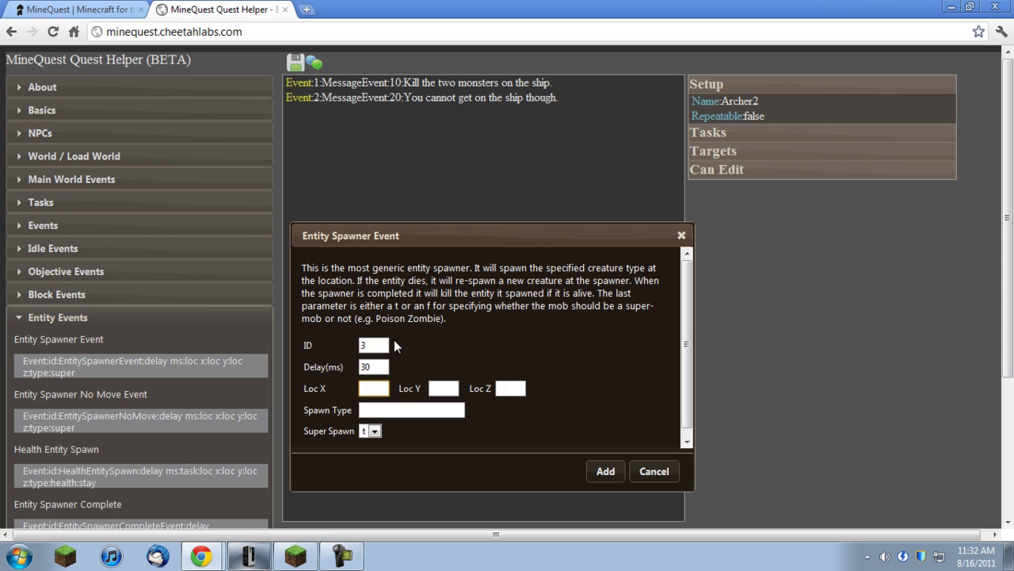
type("56")
key("alt+Tab")
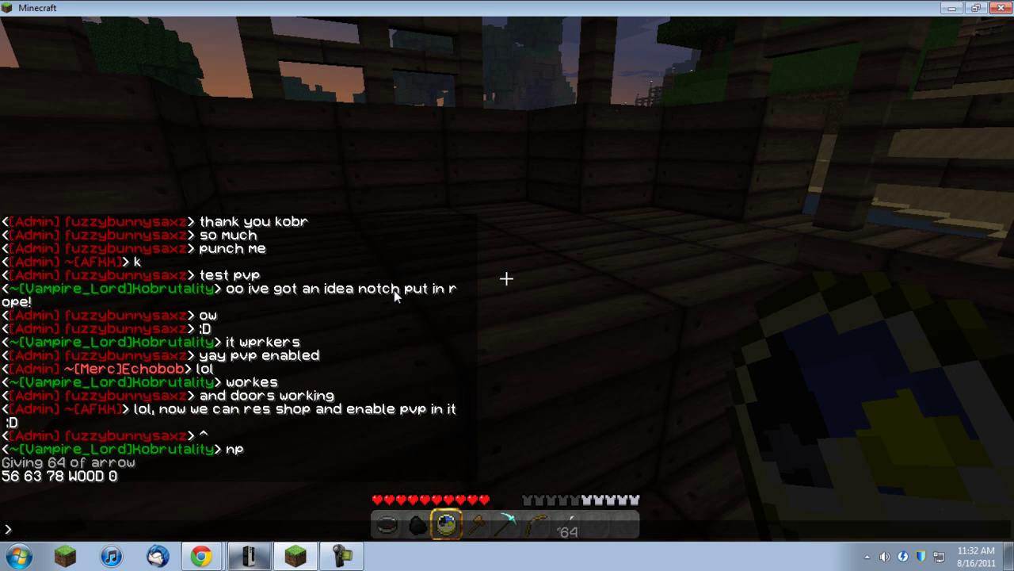
key("alt+Tab")
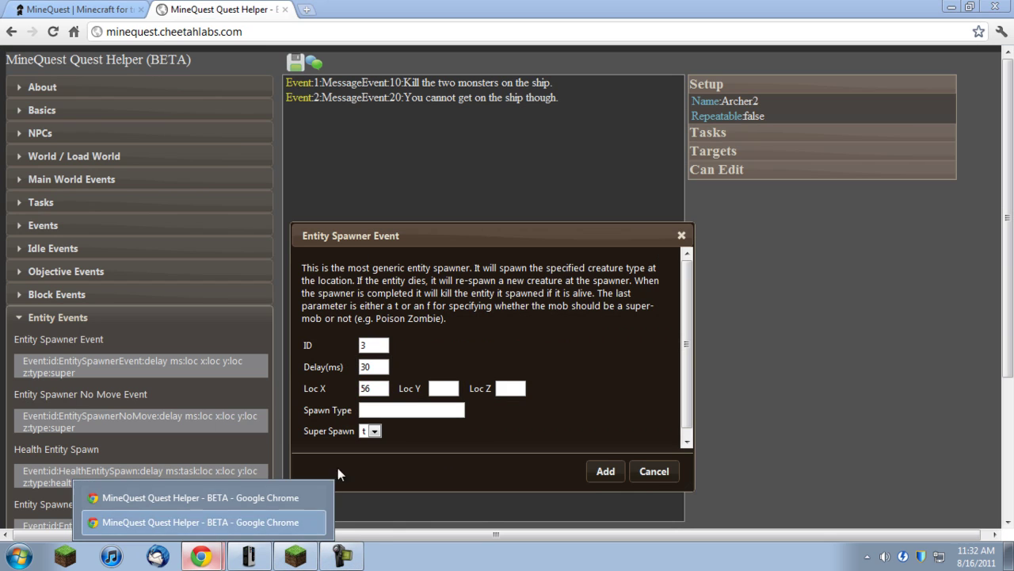
Step: Enter 63 for Loc Y and 878 for Loc Z
left_click(448, 388)
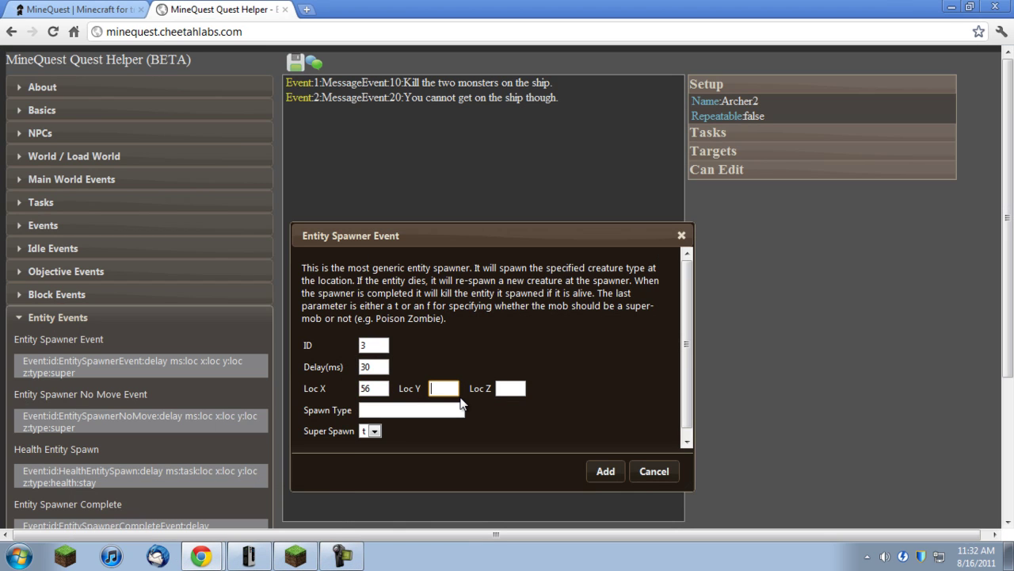
type("63")
key("Tab")
type("878")
key("Tab")
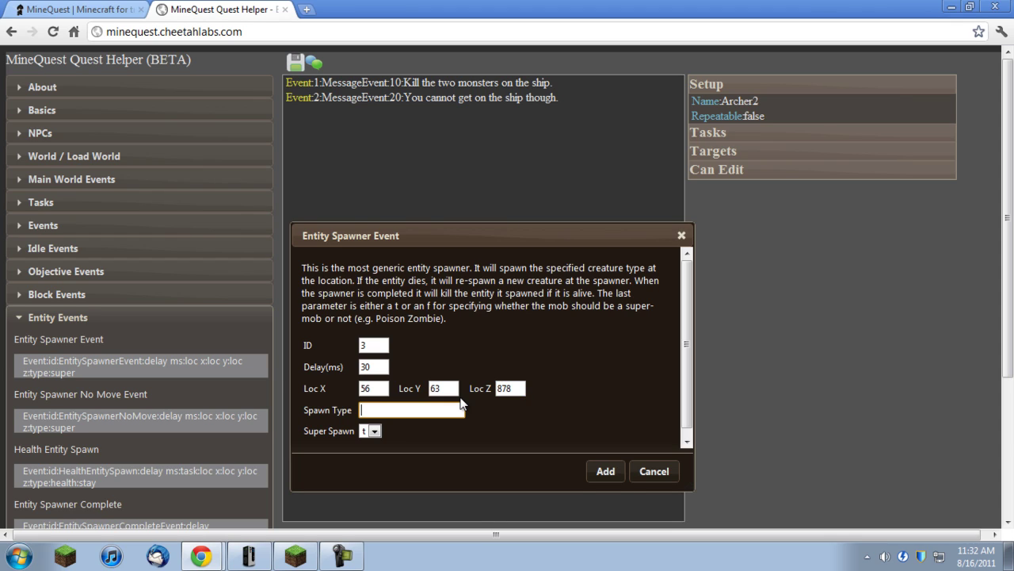
Step: Set the spawn type to Zombie with super spawn off (f), and add event 3
type("Zombie")
left_click(370, 431)
left_click(370, 453)
left_click(605, 471)
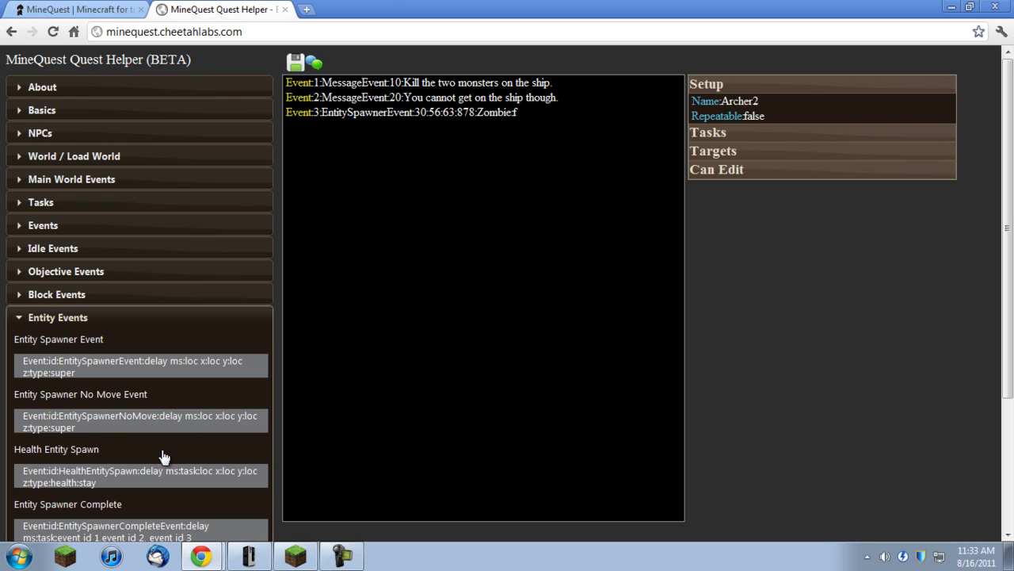
Step: Add Kill Event 4: 40 ms delay, task 1, monster type Zombie, amount 2
left_click(83, 271)
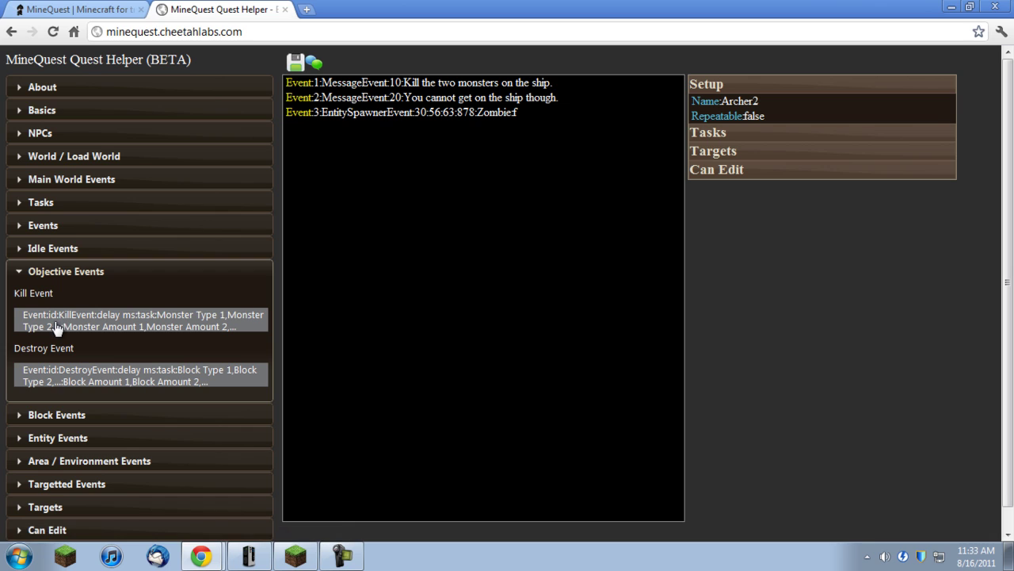
left_click(57, 325)
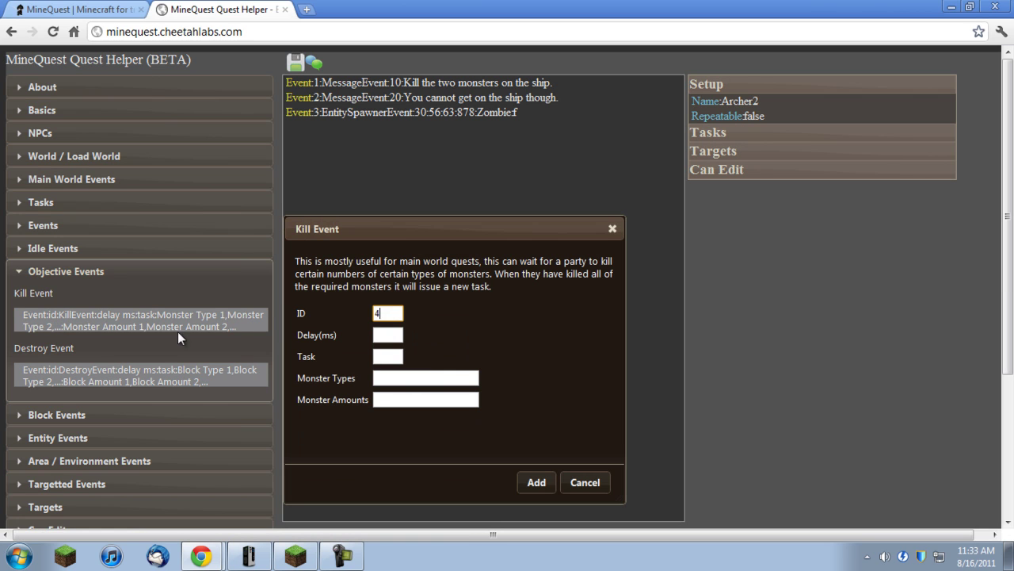
left_click(382, 333)
type("40")
key("Tab")
type("1")
left_click(403, 379)
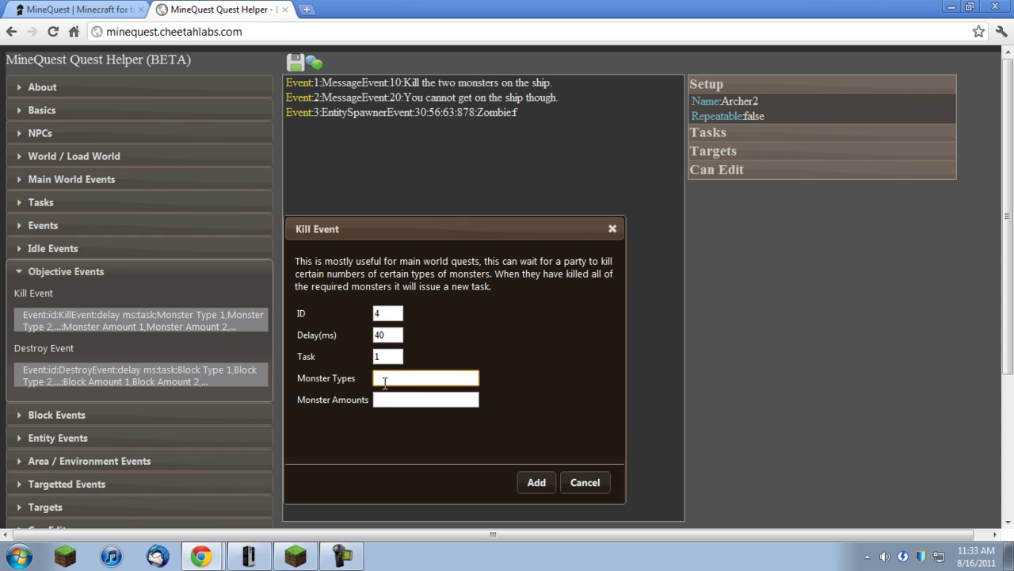
type("Zombe")
key("BackSpace")
type("ie")
key("Tab")
type("2")
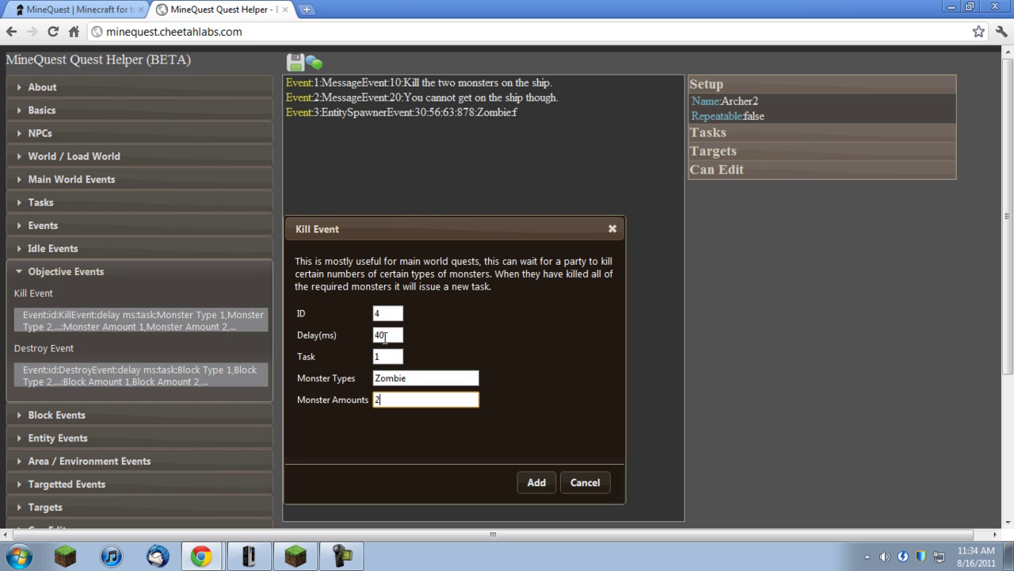
key("Return")
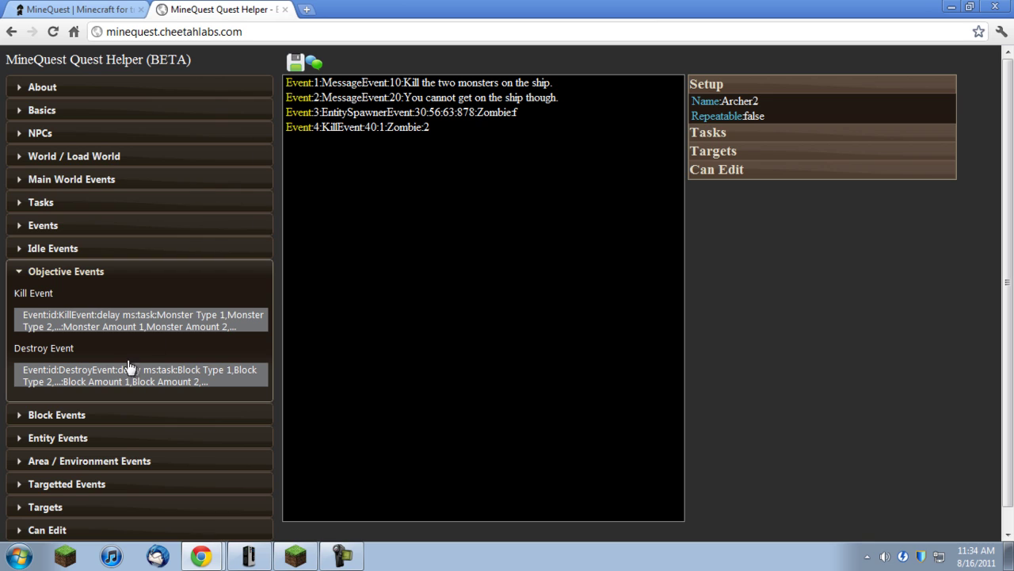
Step: Create task 0 with event IDs 1,2,3,4 and check the resulting Task:0:1,2,3,4 line
left_click(61, 202)
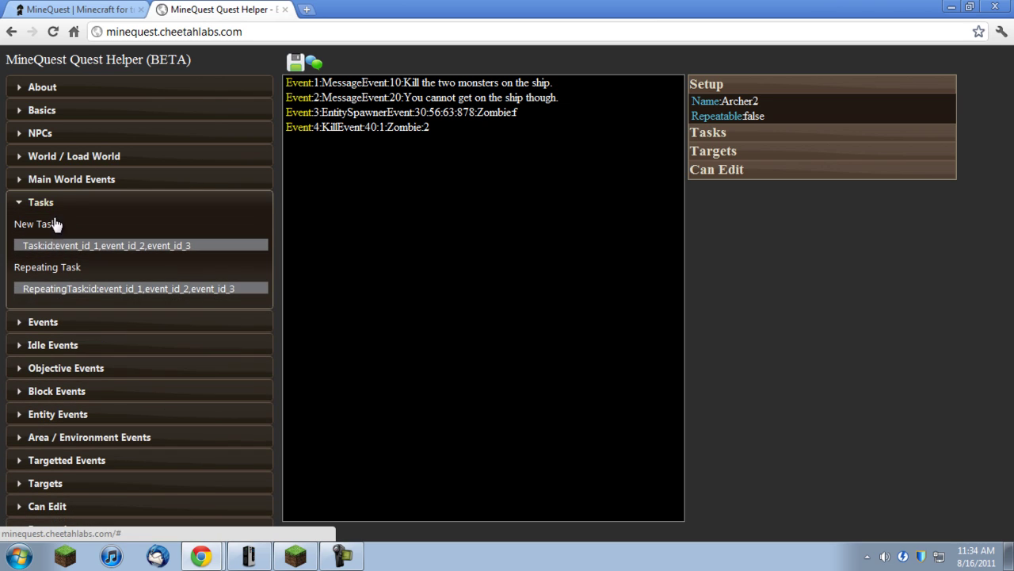
left_click(54, 247)
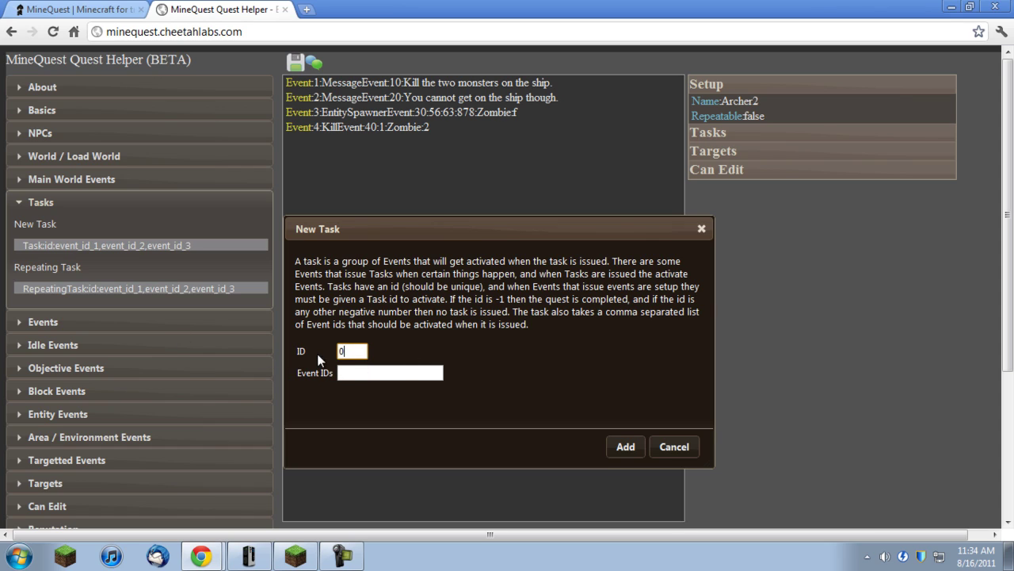
left_click(369, 371)
type("3,4")
key("Return")
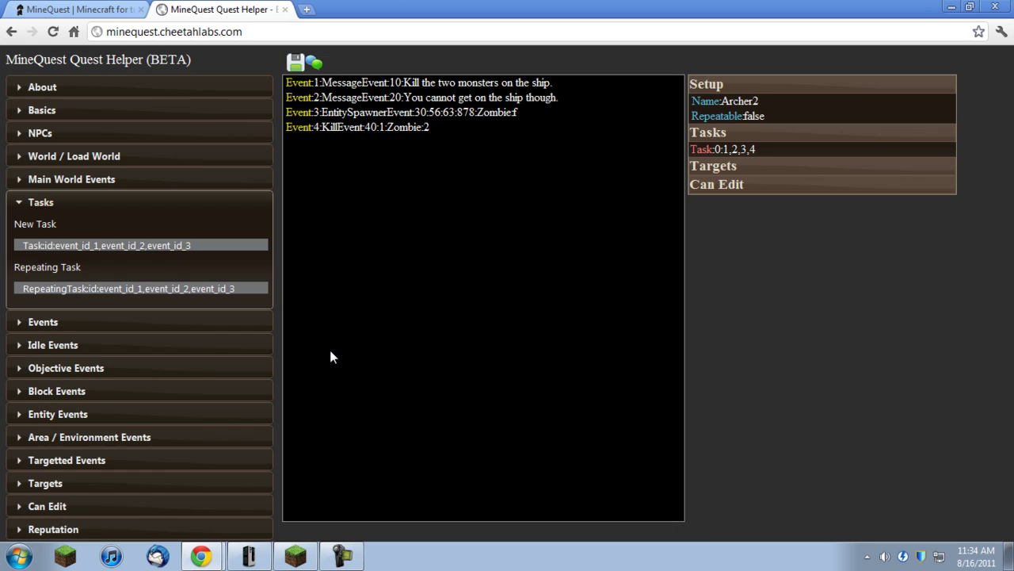
left_click(733, 153)
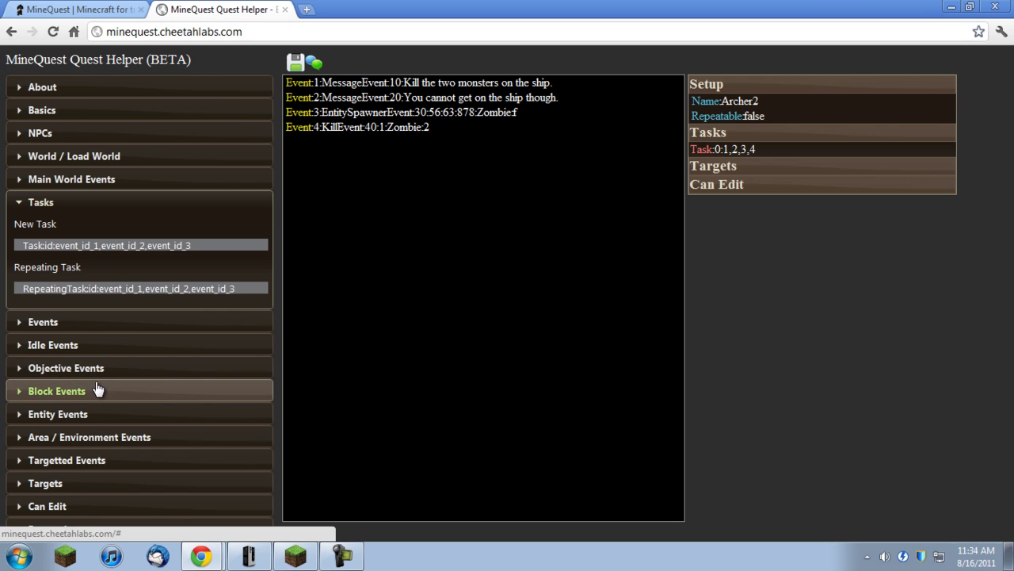
Step: Add a Cancel Event with event to cancel 3 and delay 10, giving Event:5:CancelEvent:10:3
left_click(82, 325)
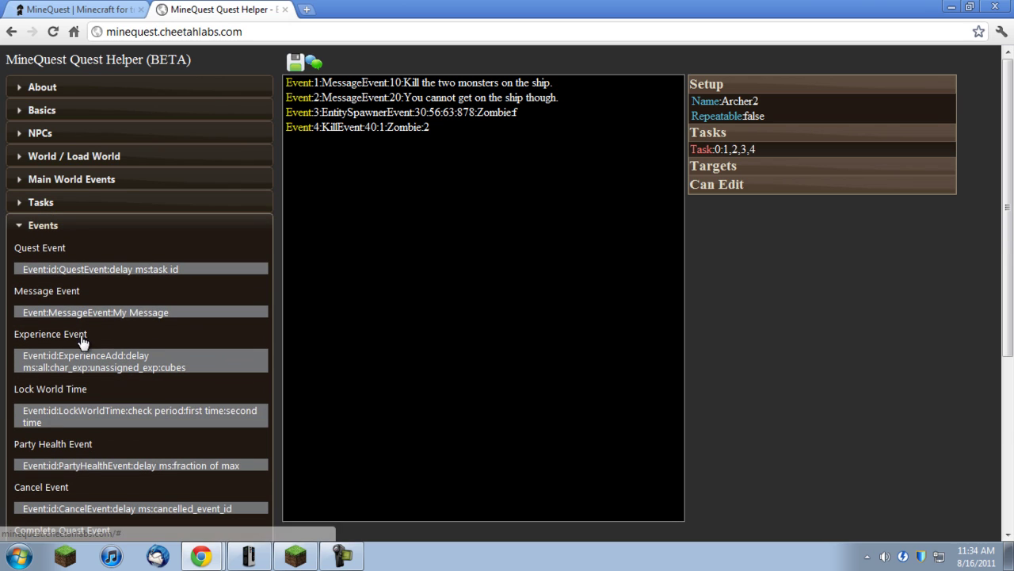
left_click(71, 509)
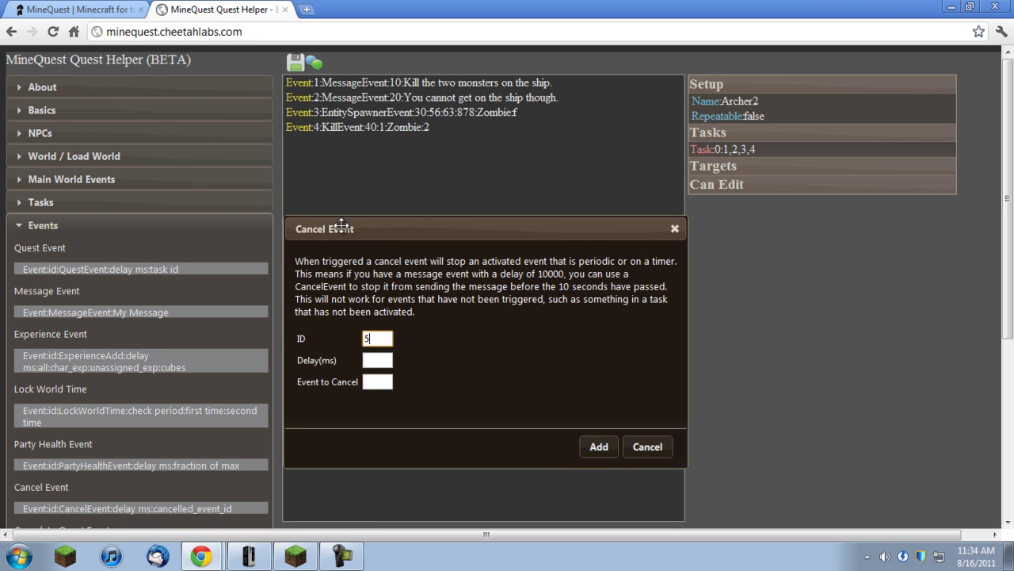
left_click(381, 361)
left_click(380, 383)
type("3")
left_click(377, 361)
left_click(588, 448)
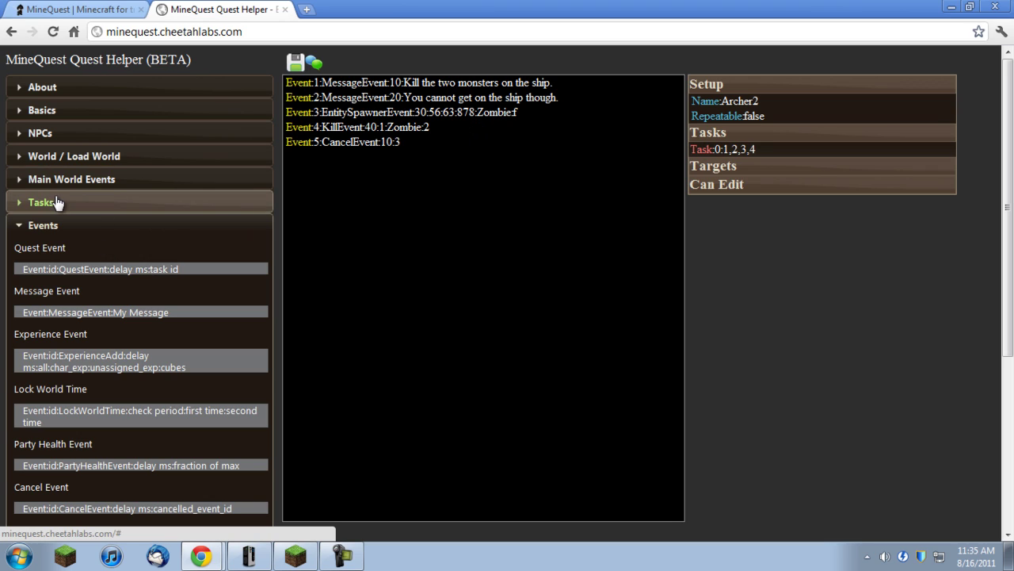
Step: Add message event 6 with delay 20 reading 'Good Shot! That should be all of them.'
scroll(99, 270, "down", 2)
scroll(103, 246, "up", 1)
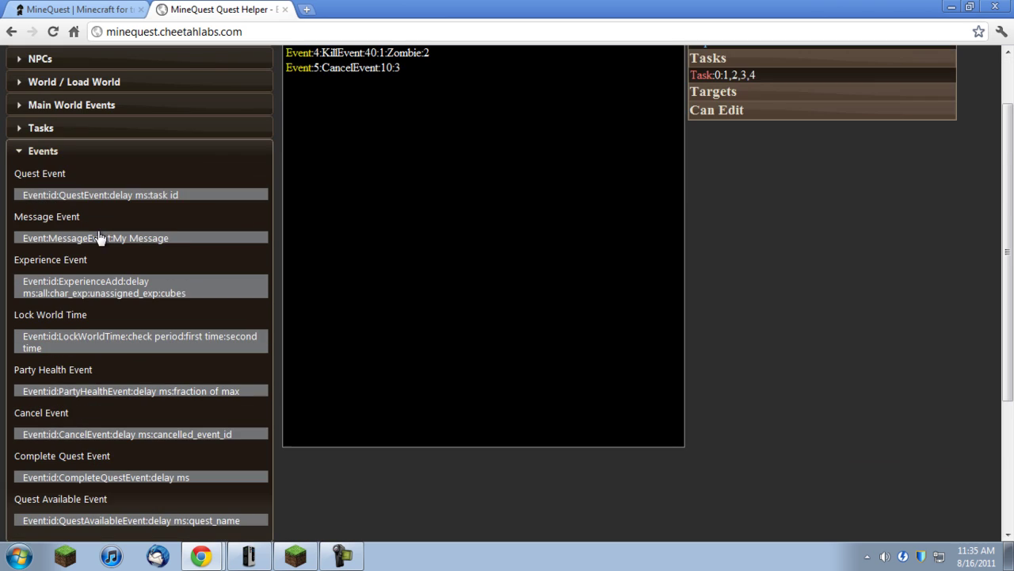
scroll(107, 217, "up", 1)
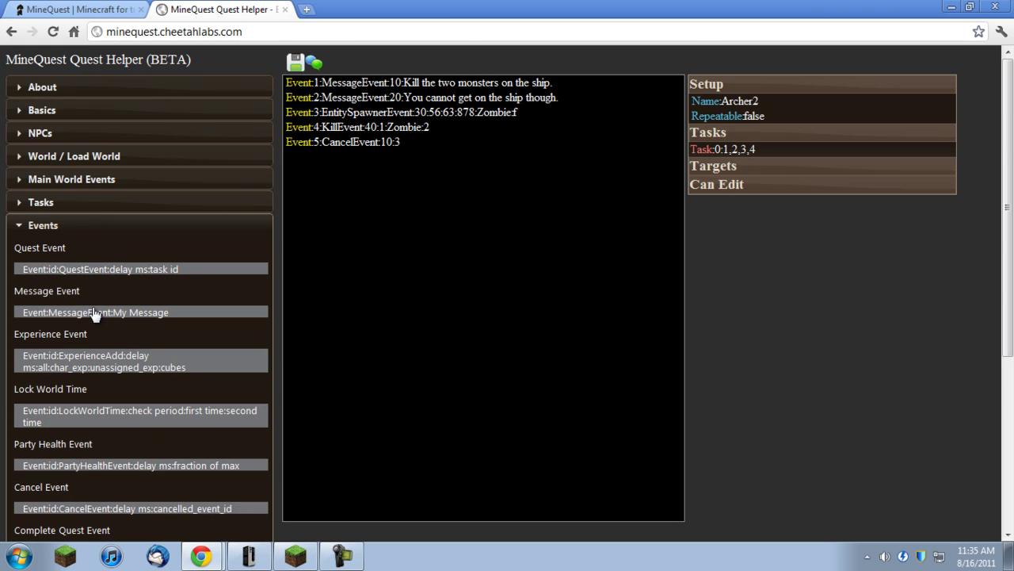
left_click(97, 311)
left_click(343, 309)
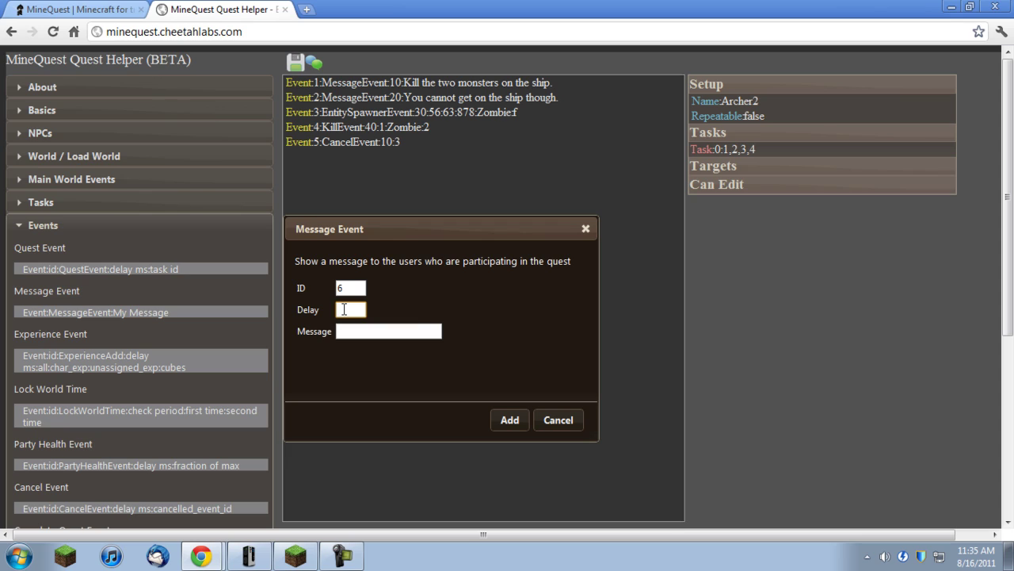
type("40400")
key("BackSpace")
key("BackSpace")
key("BackSpace")
key("Tab")
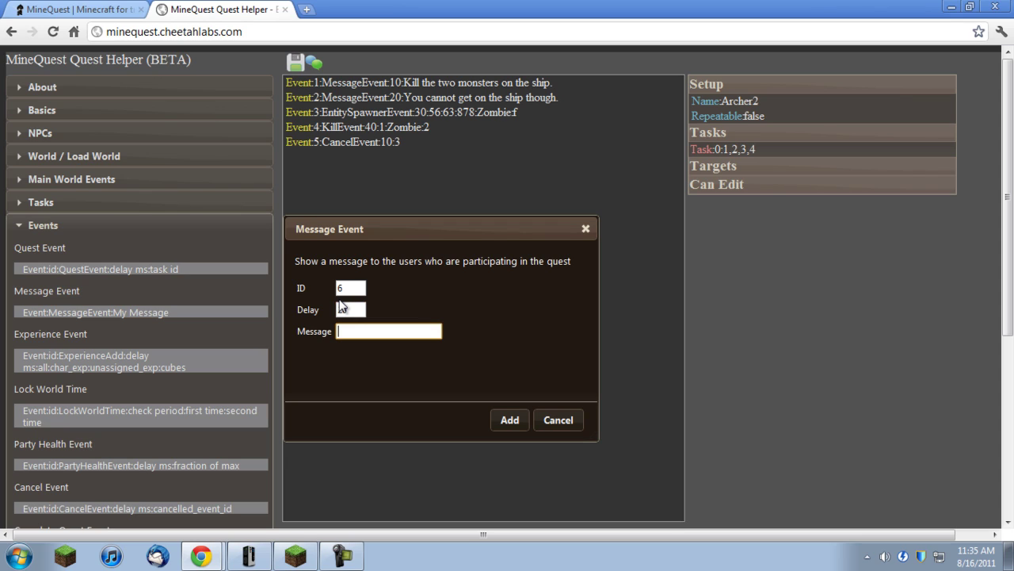
type("Goog")
type(" Shot")
type("! That shoul")
type("d be all of")
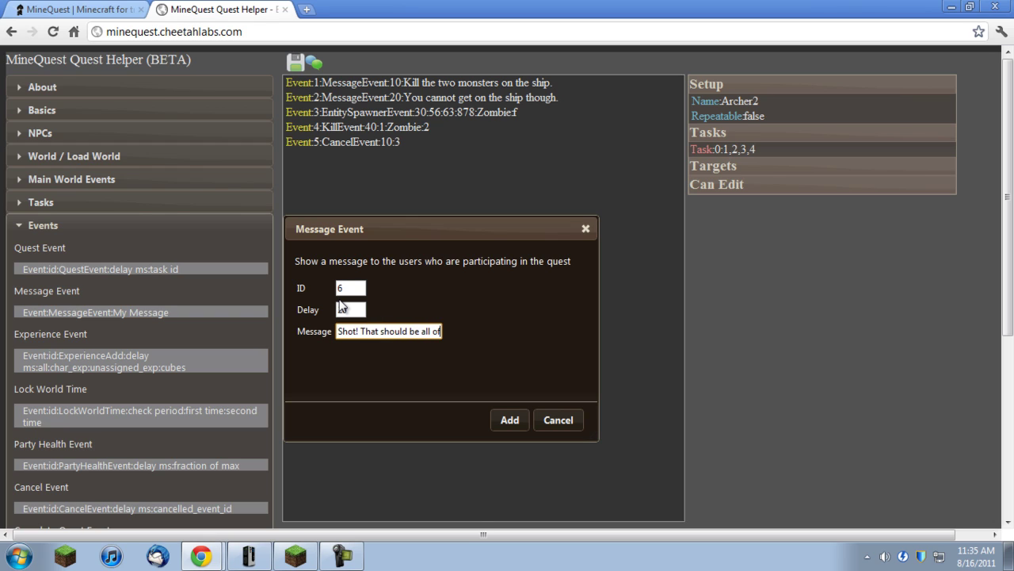
type(" them.")
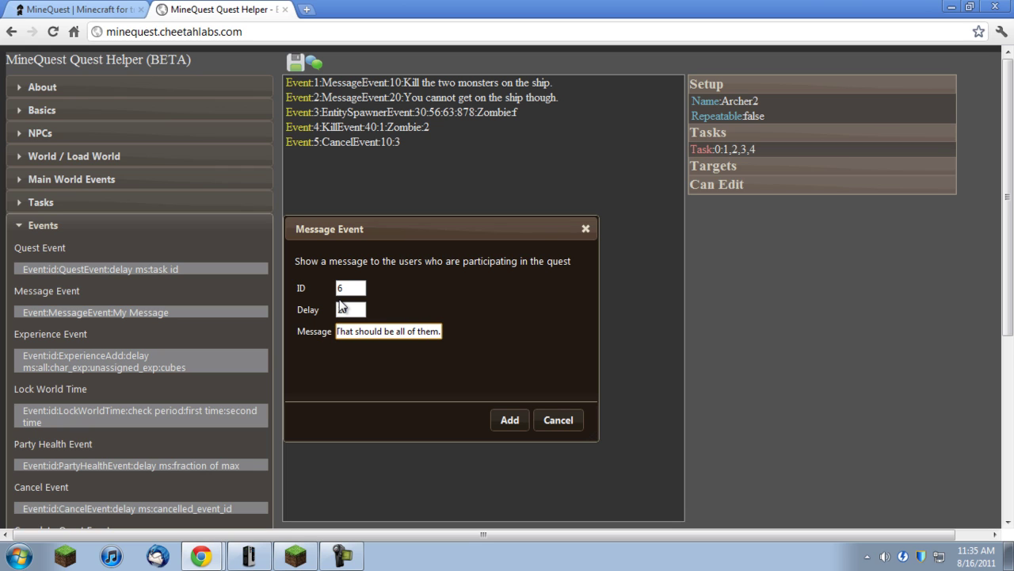
key("Return")
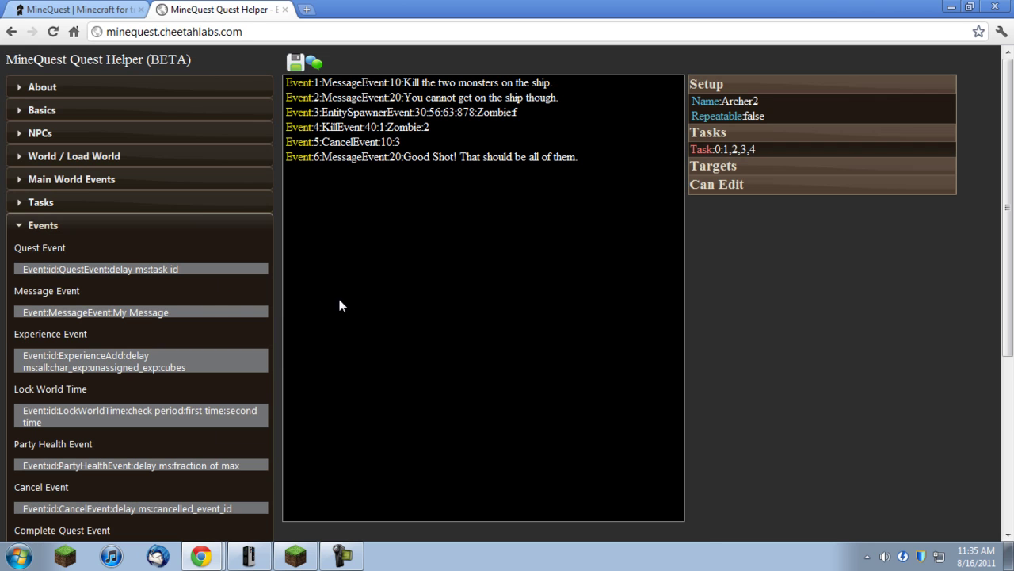
Step: Add message event 7 with delay 100 reading 'Go tell the fisherman the good news.'
left_click(124, 315)
key("Tab")
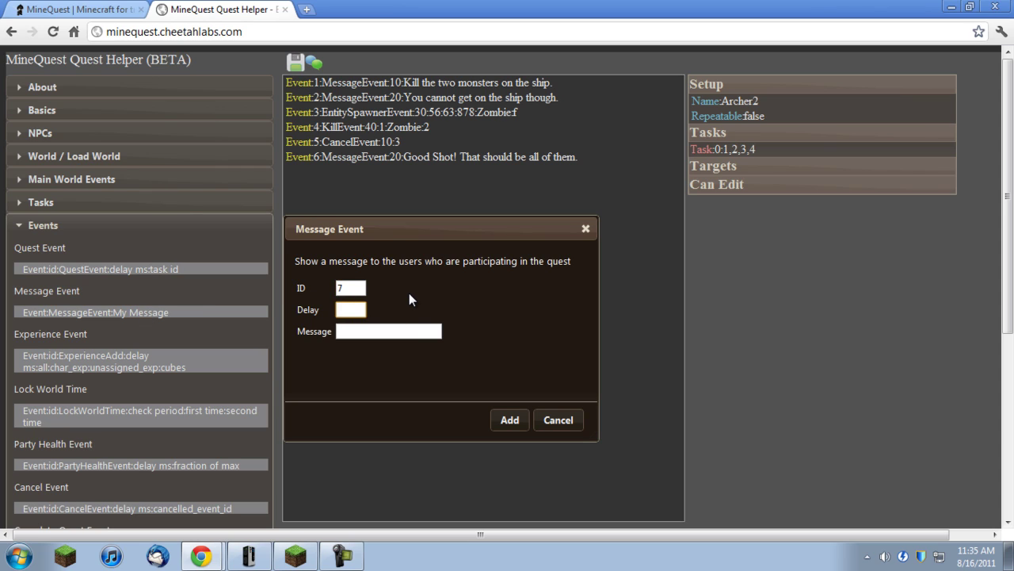
type("30")
left_click(415, 331)
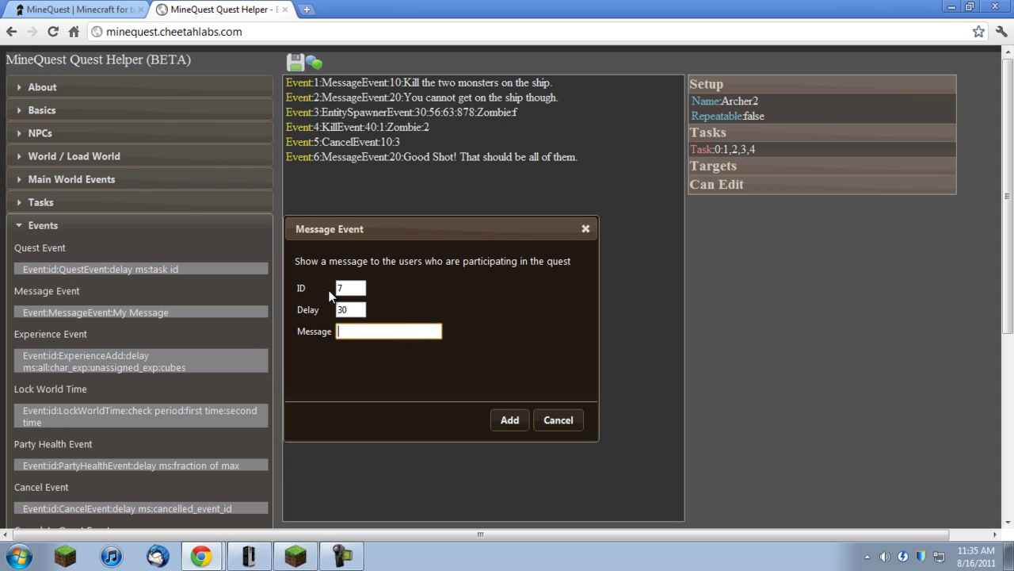
double_click(349, 310)
type("100")
key("Tab")
type("Go tell th")
type("e fishe")
type("rman ")
type("the goo")
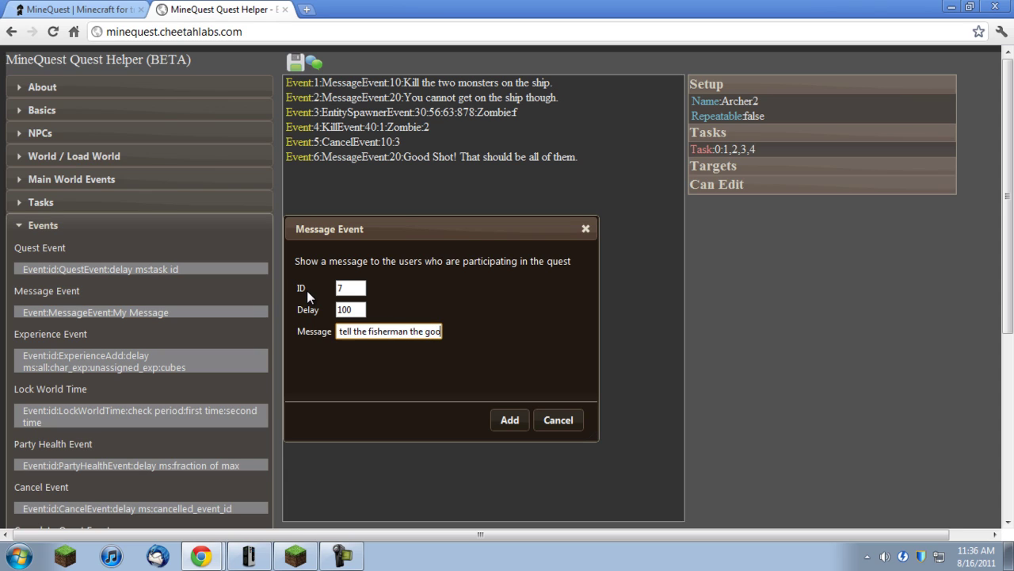
type("d news,")
key("BackSpace")
type(".")
left_click(511, 426)
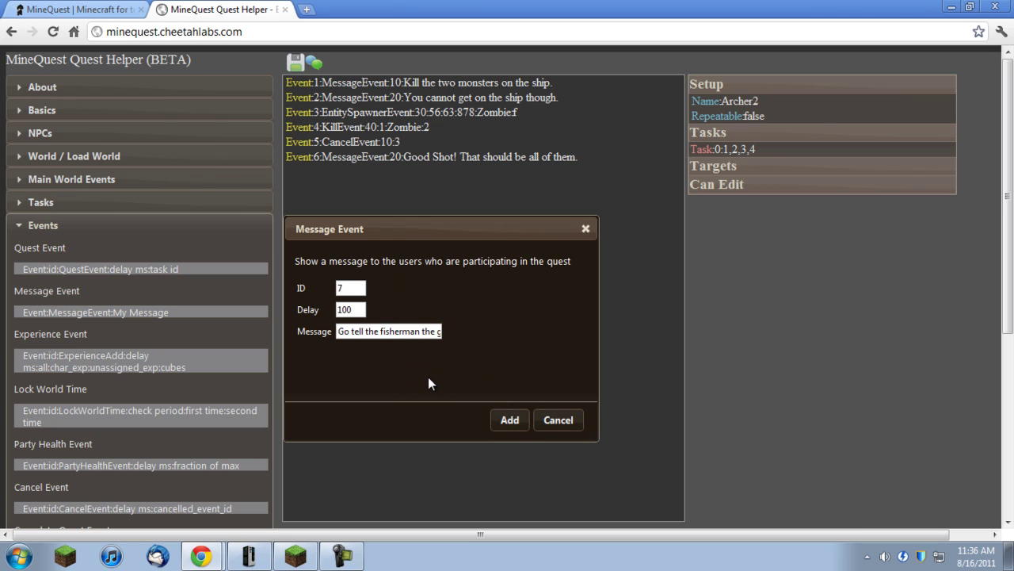
left_click(510, 419)
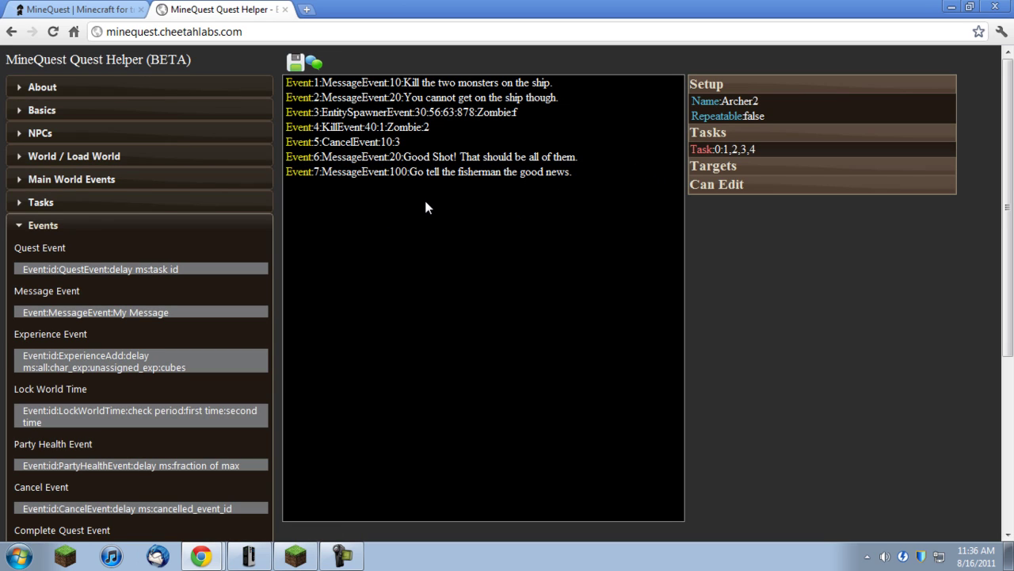
Step: In Minecraft, make it daytime with the /time day command
scroll(123, 363, "down", 2)
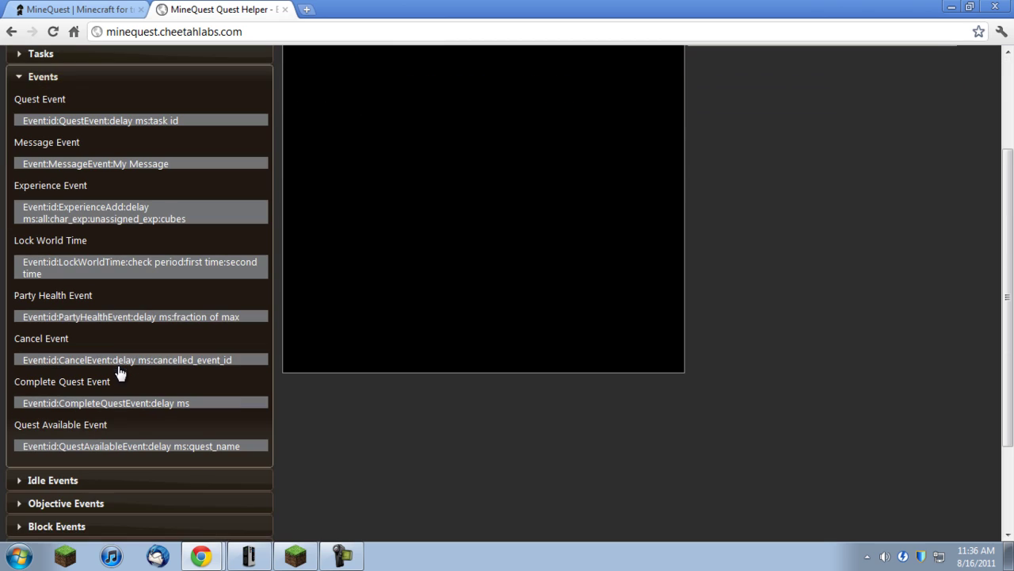
left_click(295, 555)
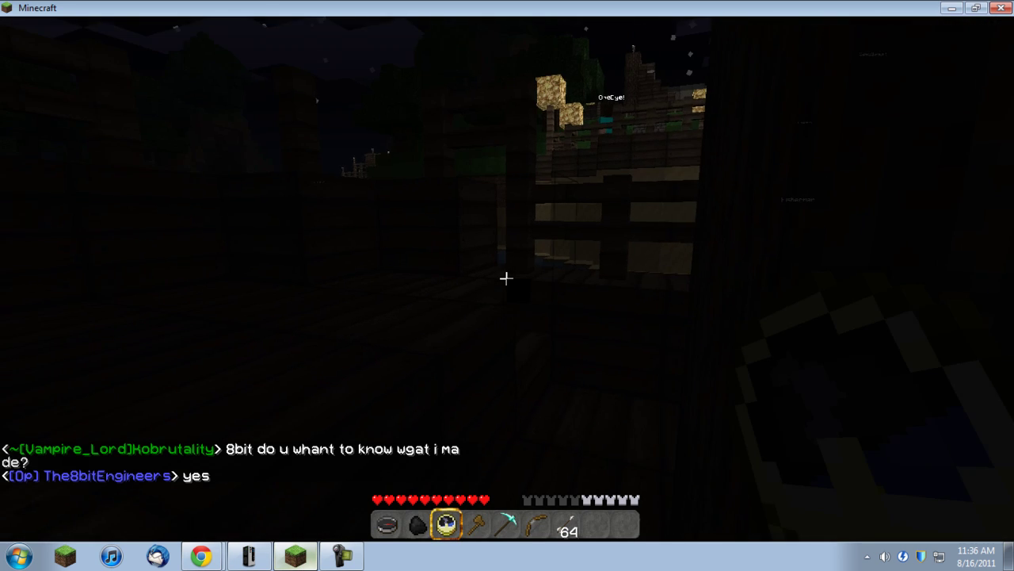
type("t/tium")
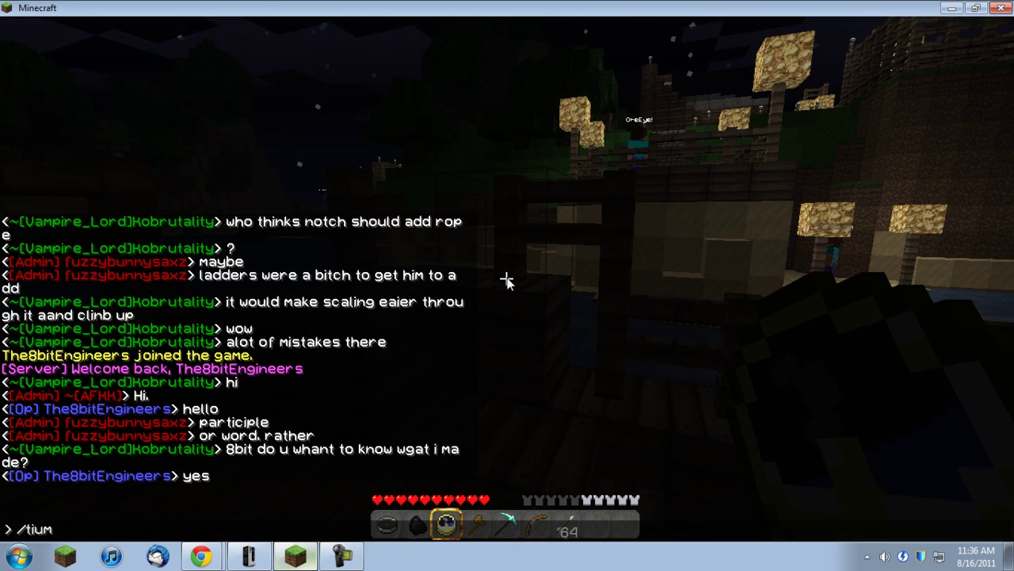
key("BackSpace")
key("BackSpace")
type("me day")
key("Return")
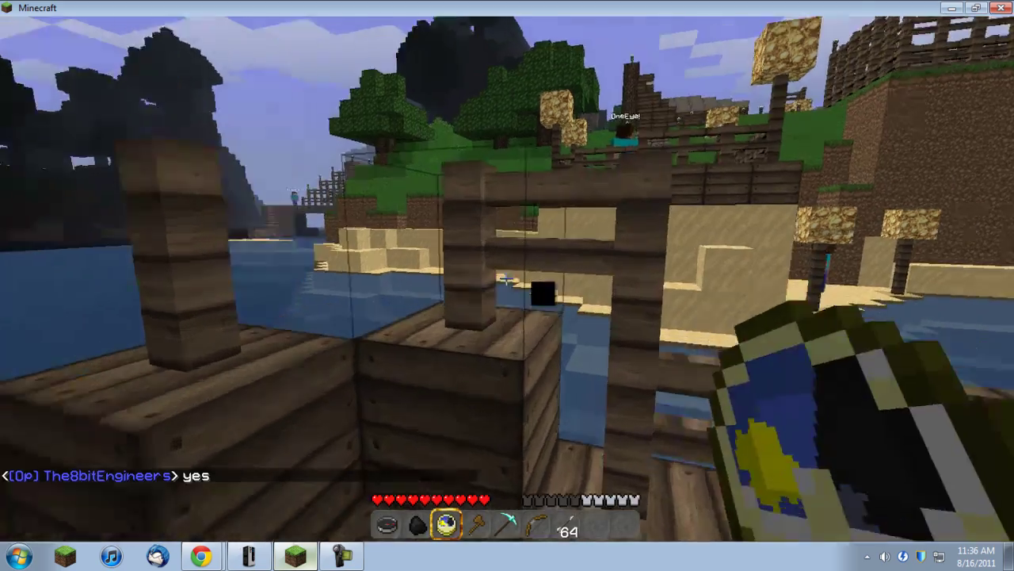
Step: Holding coal, read the Fisherman's sand block coordinates (38 63 76), then pause the game
key("1")
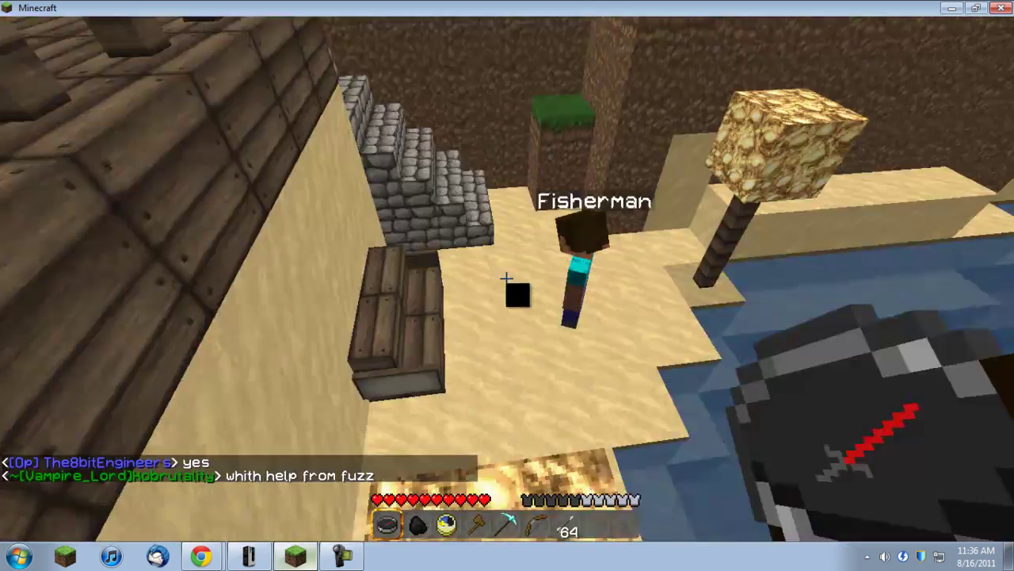
key("2")
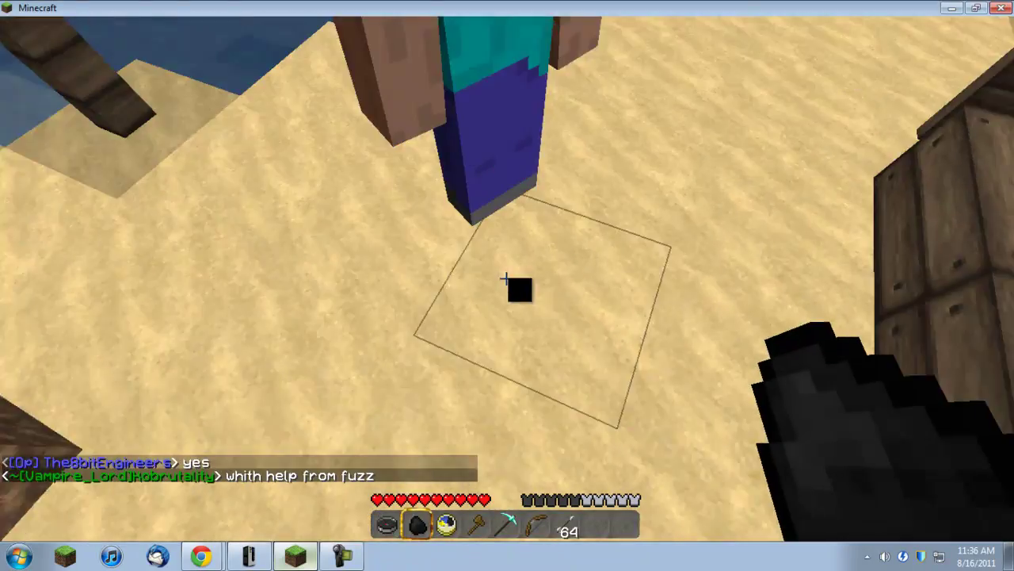
scroll(507, 285, "down", 6)
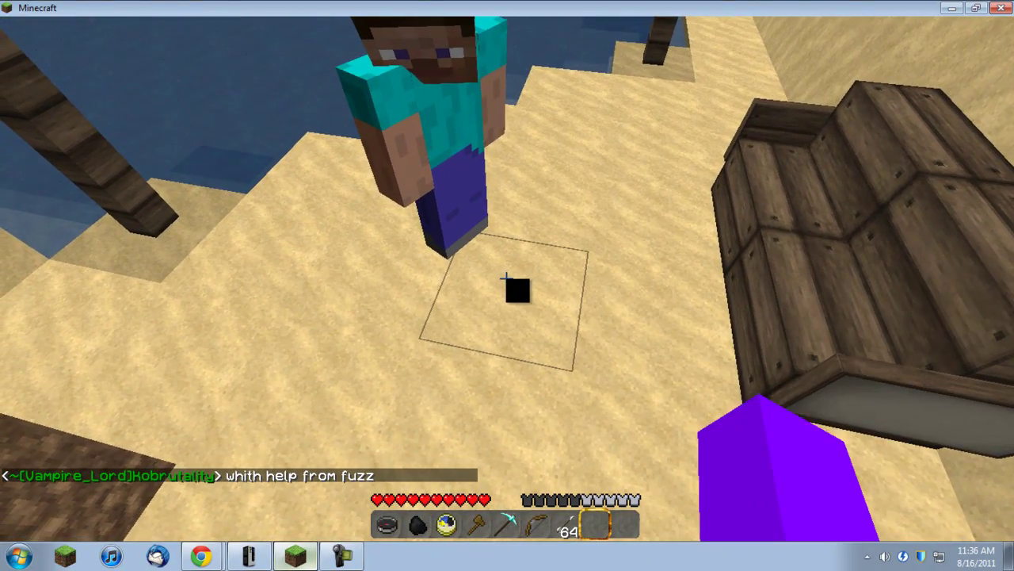
right_click(508, 282)
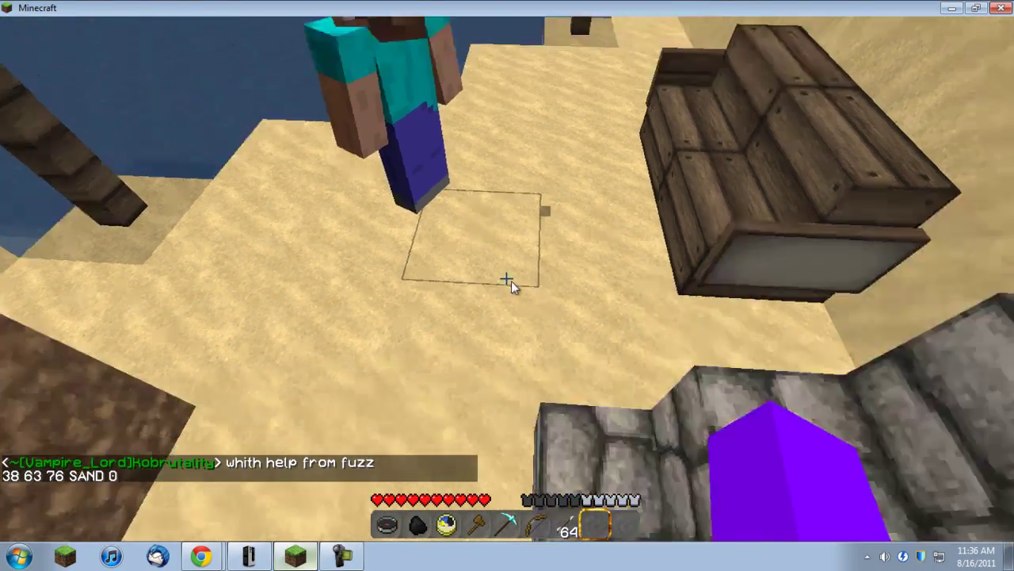
key("Escape")
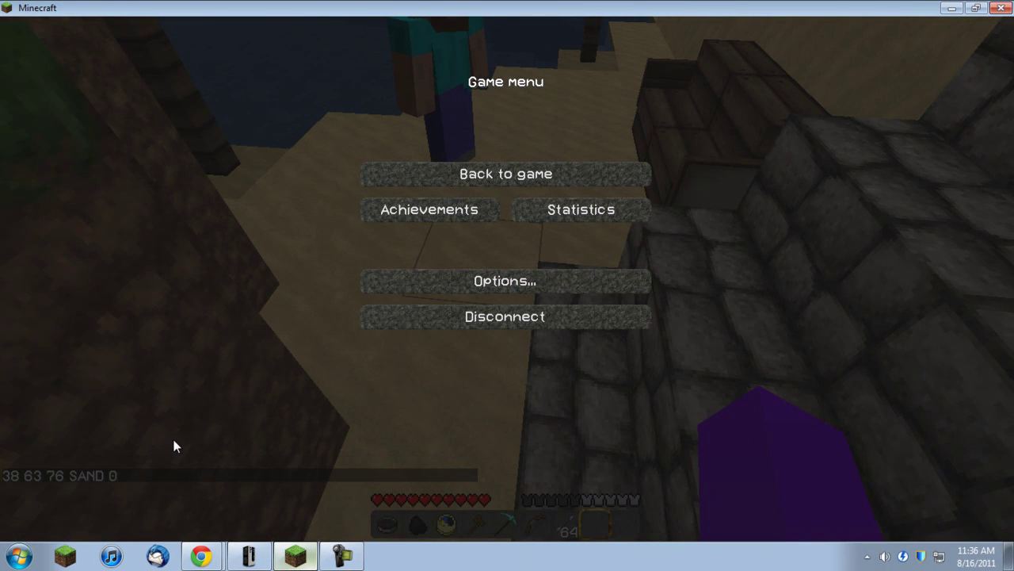
Step: Return to MineQuest Quest Helper and start a new Area Event from the Area / Environment templates
mouse_move(218, 559)
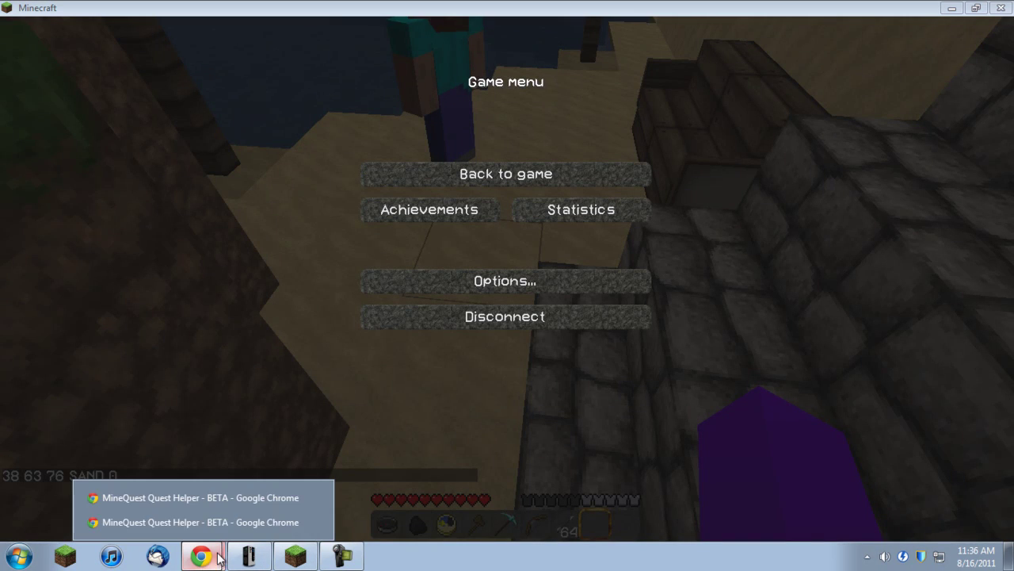
left_click(216, 523)
scroll(363, 250, "up", 3)
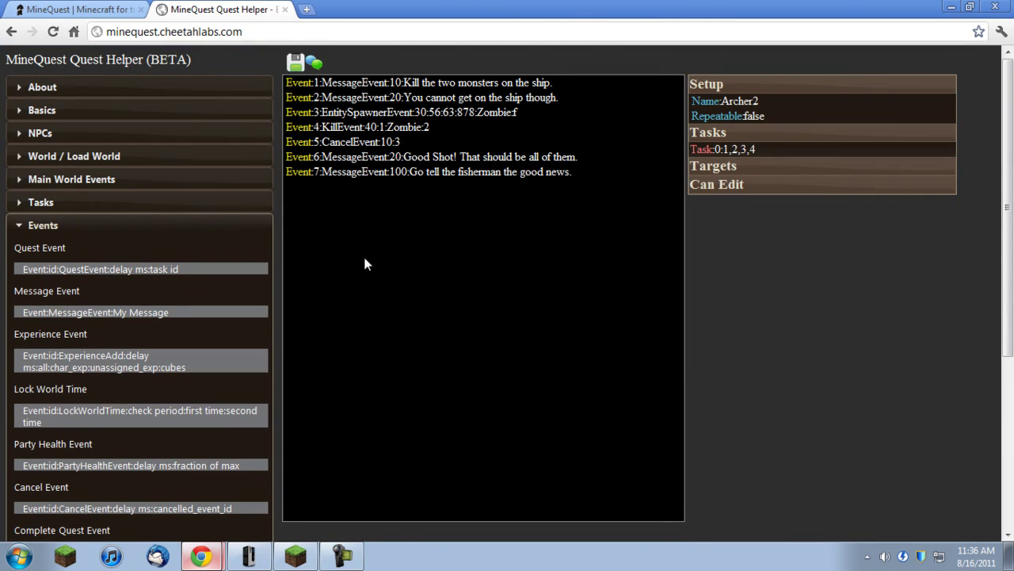
scroll(71, 357, "down", 2)
scroll(71, 452, "down", 2)
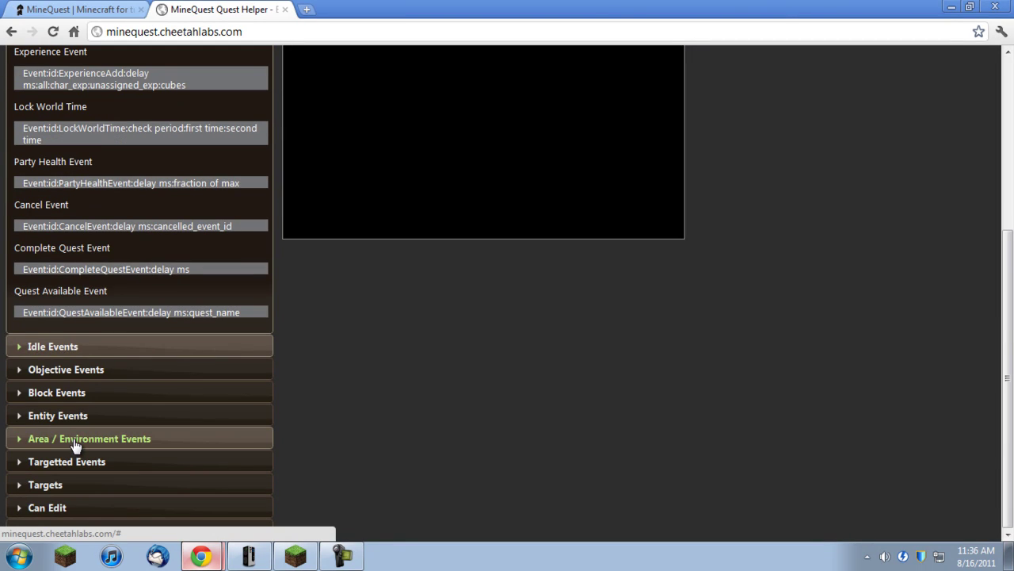
left_click(70, 438)
left_click(70, 176)
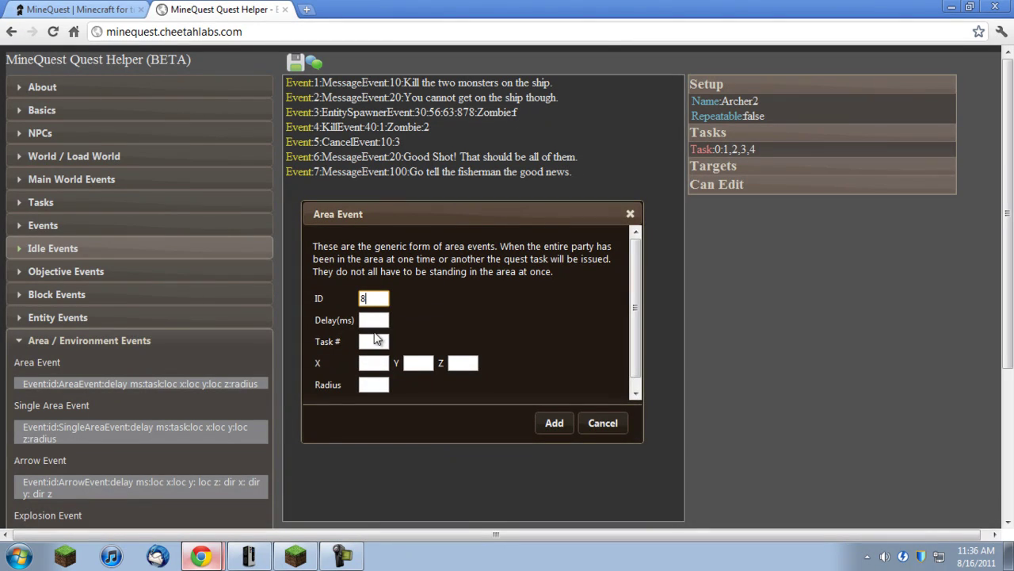
Step: Set the area event's delay to 30 and its task to 2
left_click(382, 317)
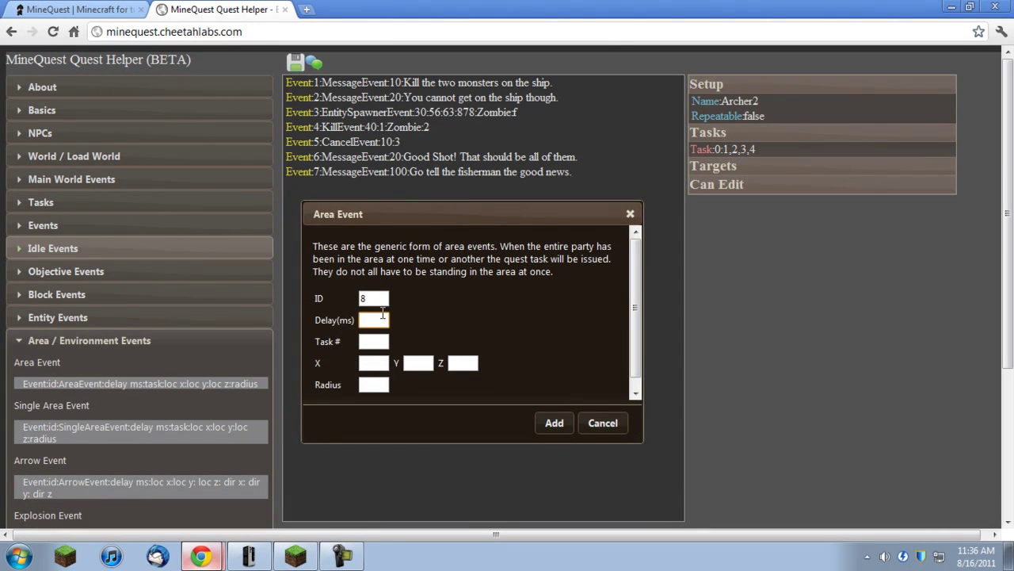
type("30")
left_click(374, 342)
type("2")
key("Tab")
Step: Enter position X 38, Y 63, Z 76 with radius 3 and add the area event
type("36")
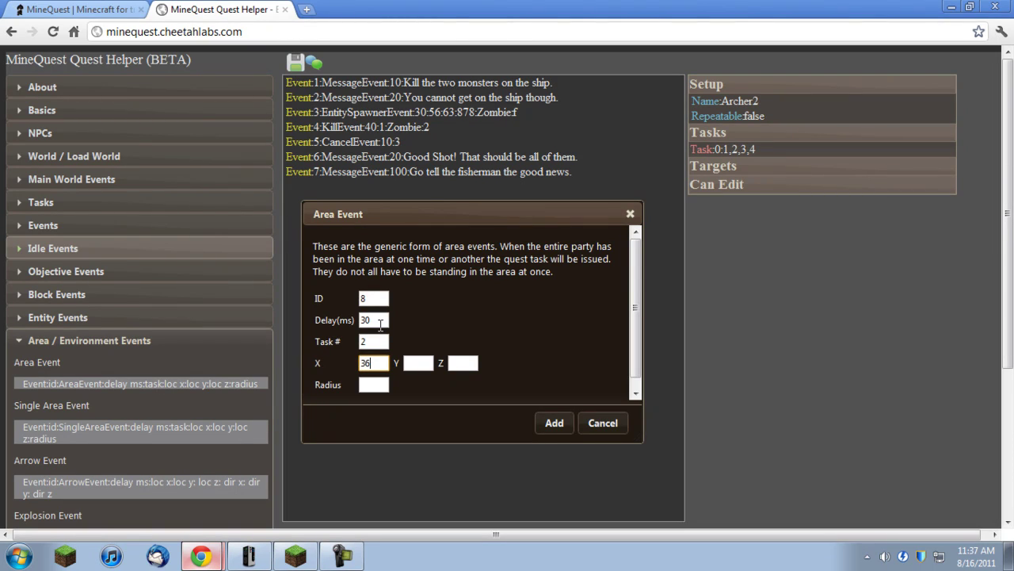
key("BackSpace")
type("8")
key("Tab")
type("63")
key("Tab")
type("76")
left_click(372, 385)
left_click(556, 424)
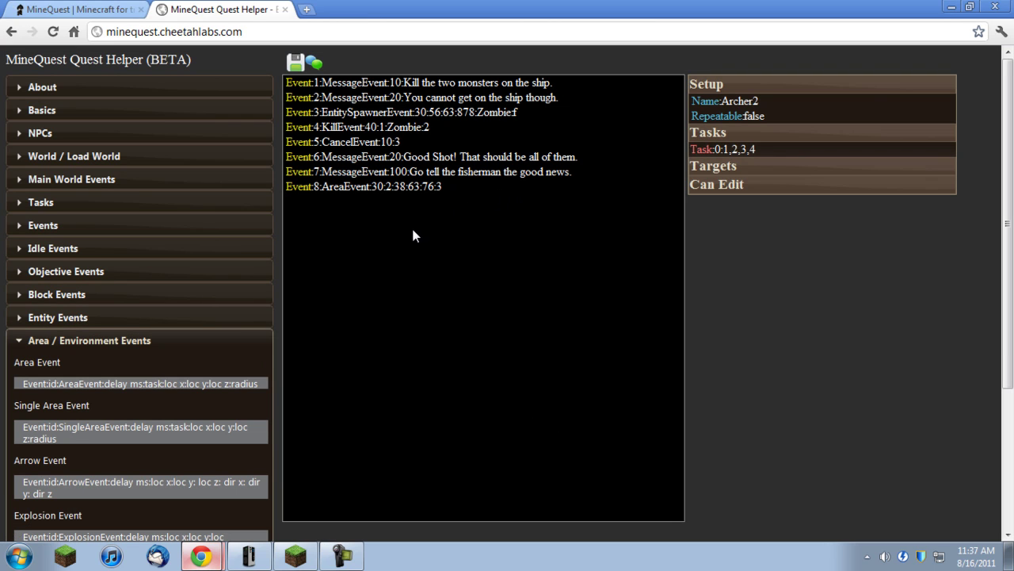
Step: Add message event 9 with delay 40 giving the Fisherman's 'Thank you so much for helping me.'
left_click(161, 228)
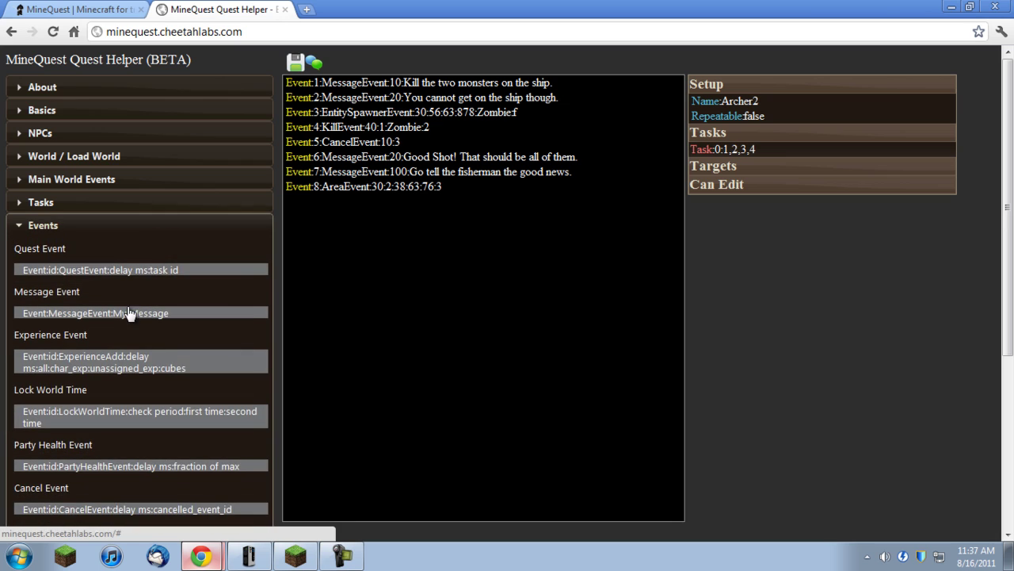
left_click(127, 316)
left_click(366, 287)
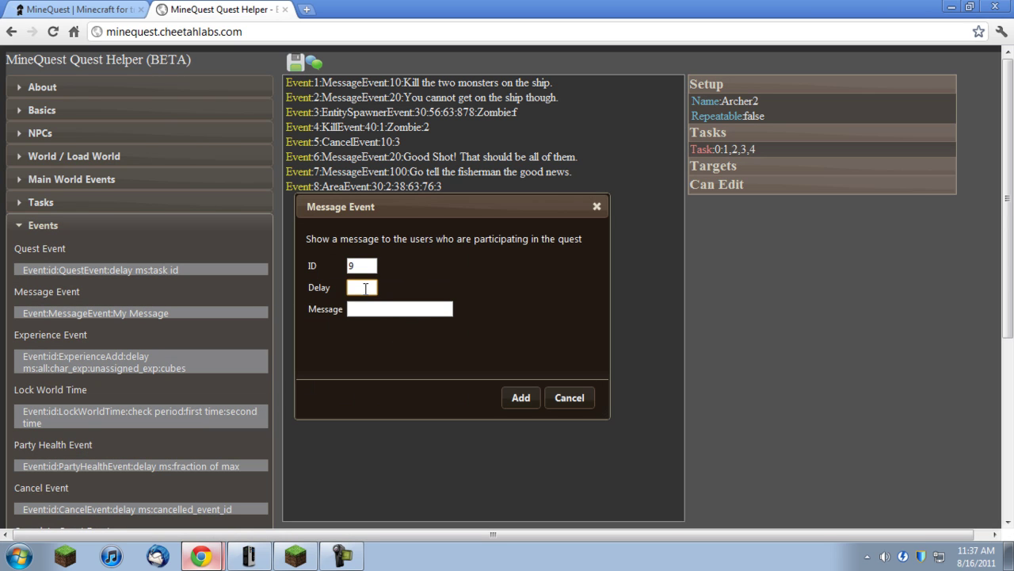
type("40")
key("Tab")
type("<Fishe")
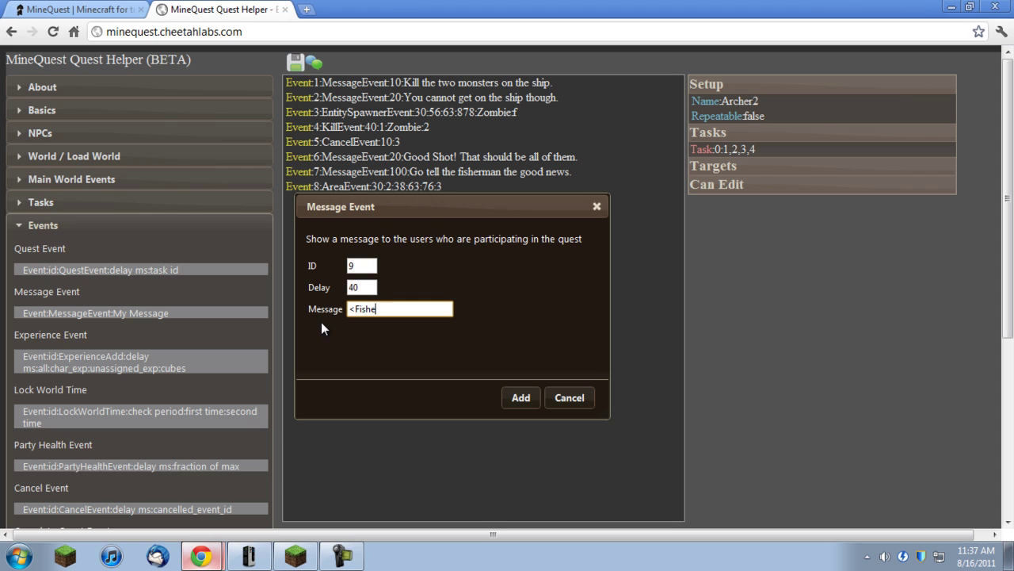
type("rman>")
type("Thank yo")
type("u so much")
type(" for hel")
type("ping")
type(" me.")
key("Return")
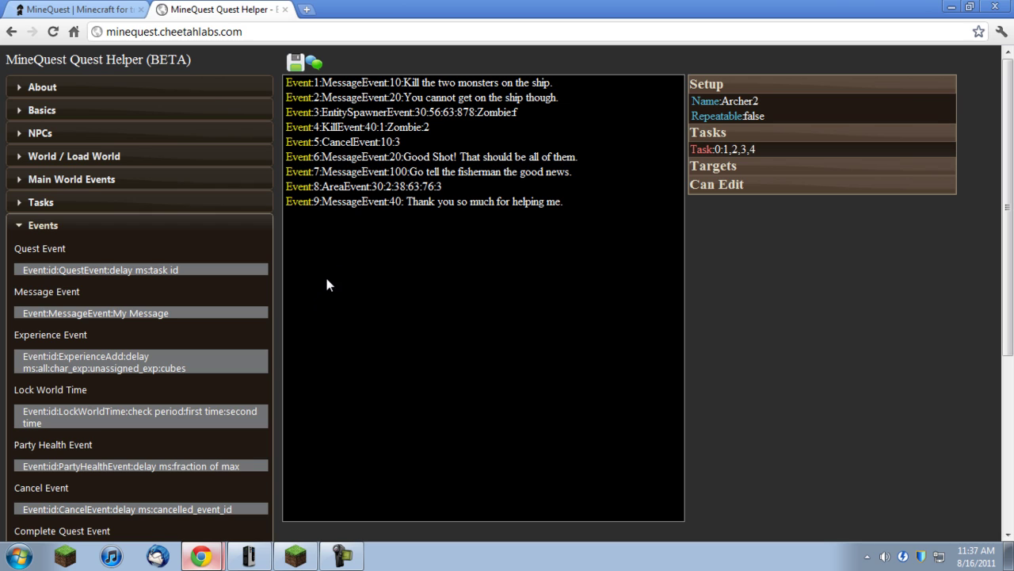
Step: Discard the extra Message Event form opened by mistake
left_click(118, 313)
key("Tab")
left_click_drag(358, 198, 366, 232)
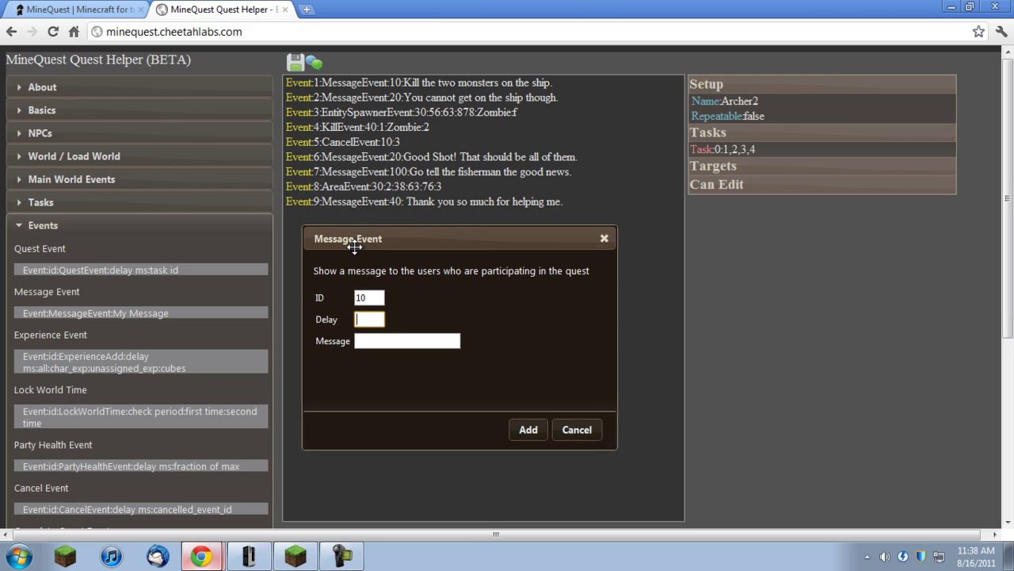
left_click(575, 429)
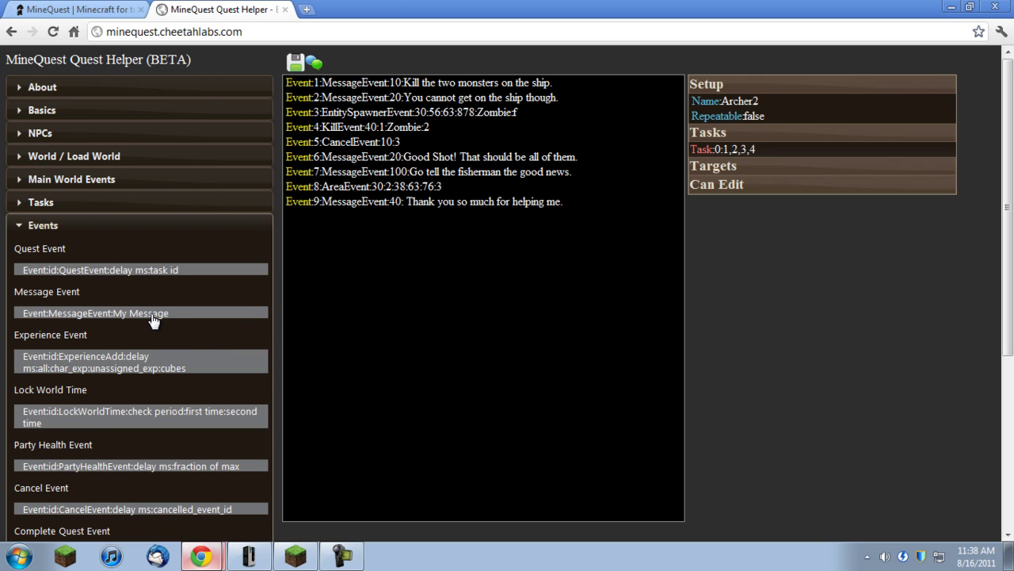
Step: Add Experience event 10: delay 50, 1000 character XP, 400 unassigned XP, 500 money
left_click(138, 369)
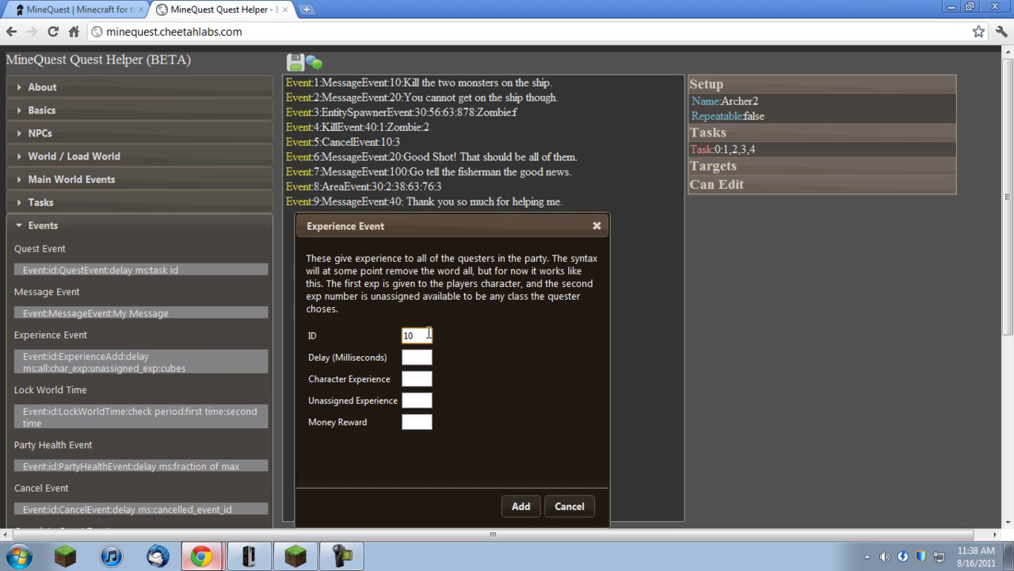
left_click(414, 357)
type("50")
key("Tab")
type("1000")
key("Tab")
type("400")
key("Tab")
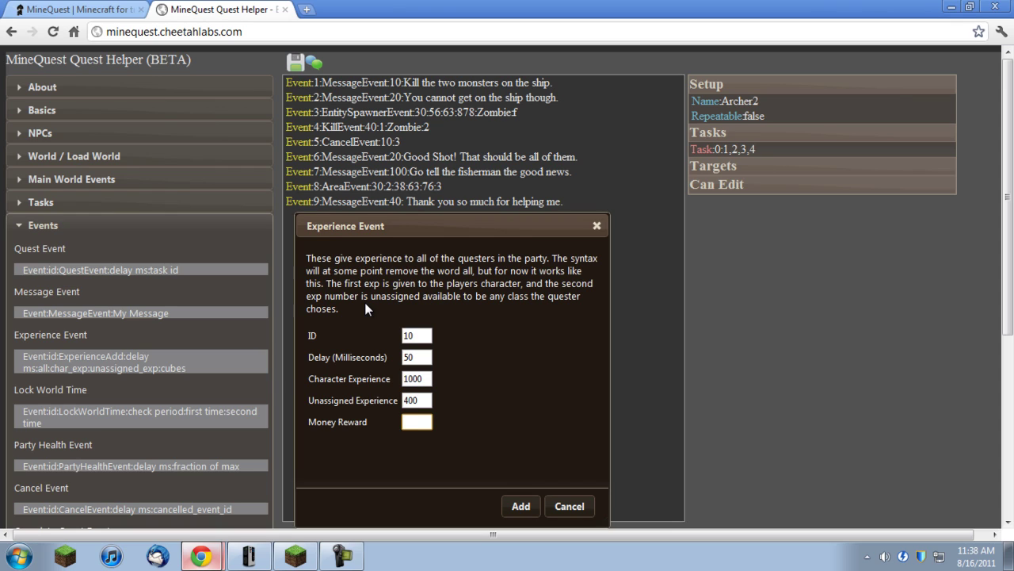
type("500")
key("Return")
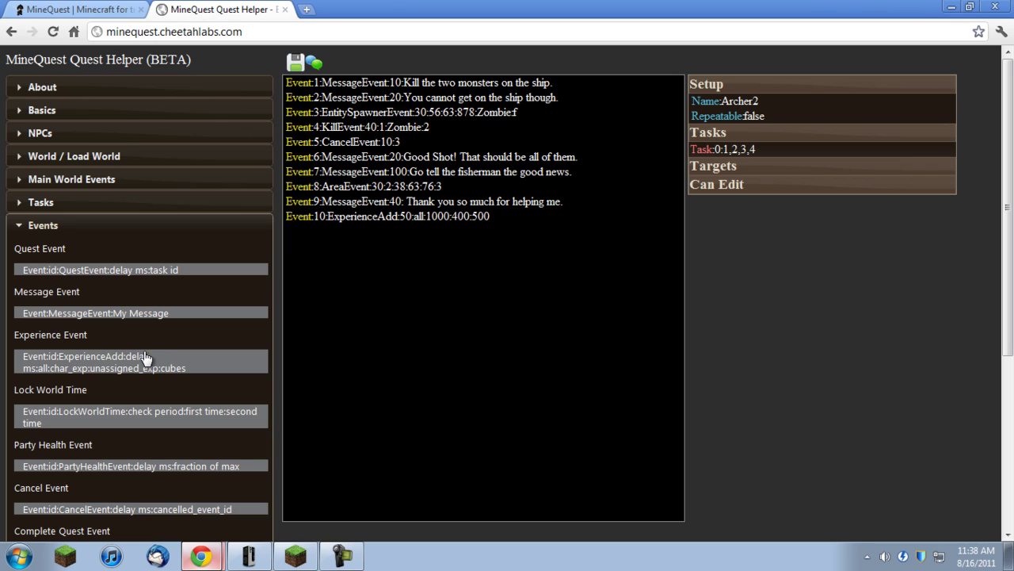
Step: Add a Quest Available Event with delay 60 for quest archer3
scroll(143, 364, "down", 2)
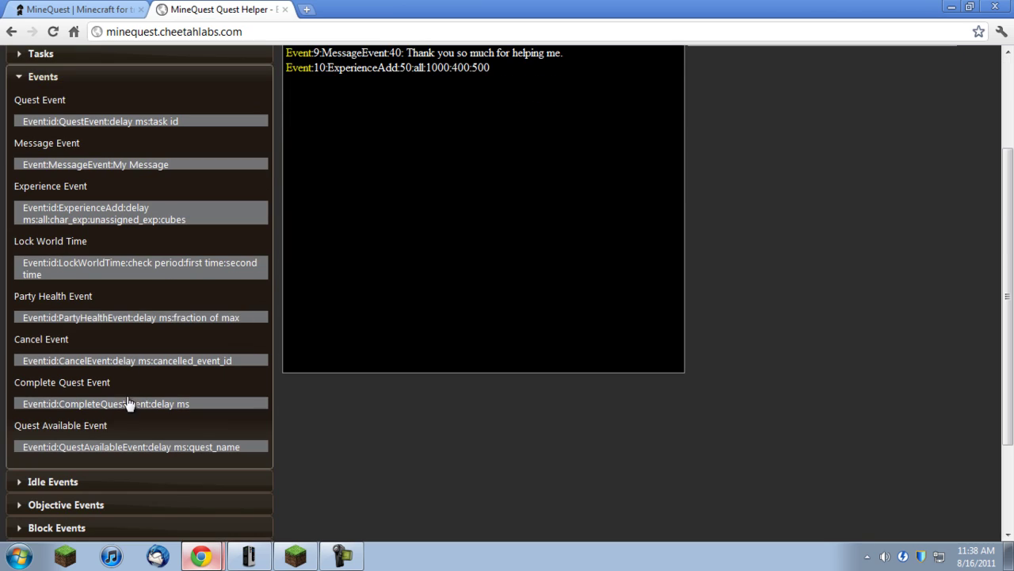
left_click(97, 454)
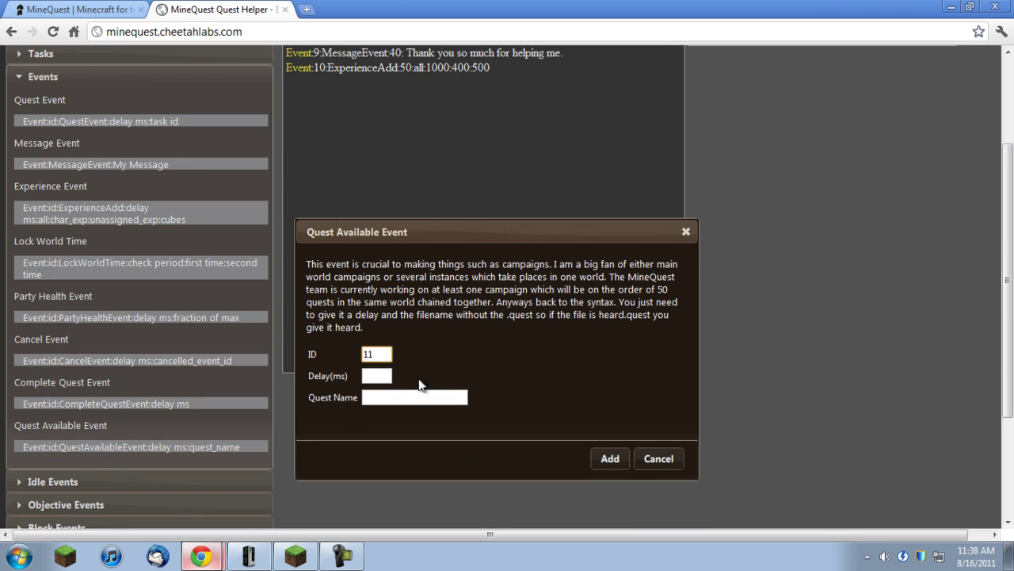
scroll(421, 382, "up", 3)
left_click_drag(402, 369, 382, 246)
left_click(363, 398)
type("60`")
key("BackSpace")
key("Tab")
type("archer2")
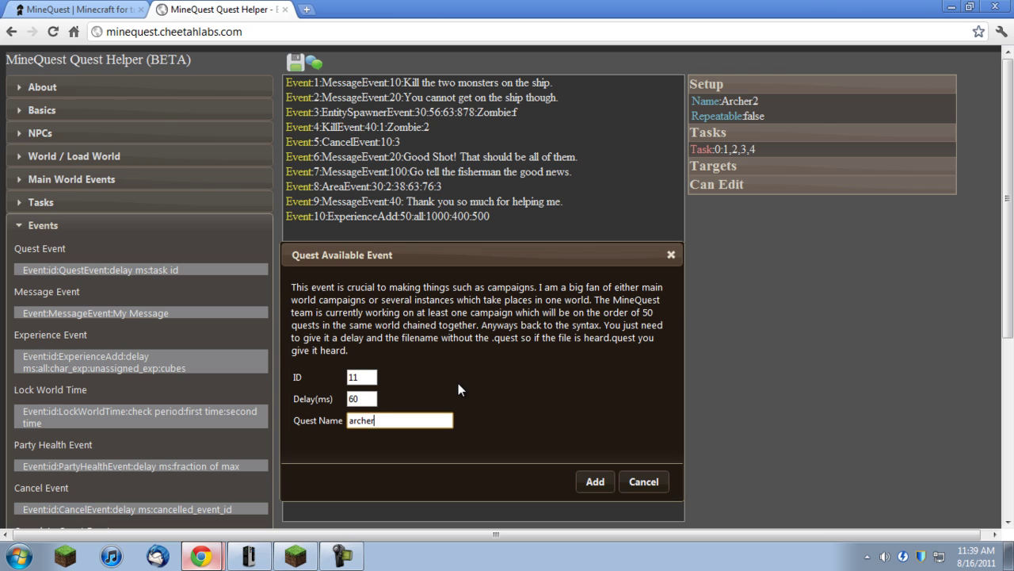
key("BackSpace")
type("3")
key("Return")
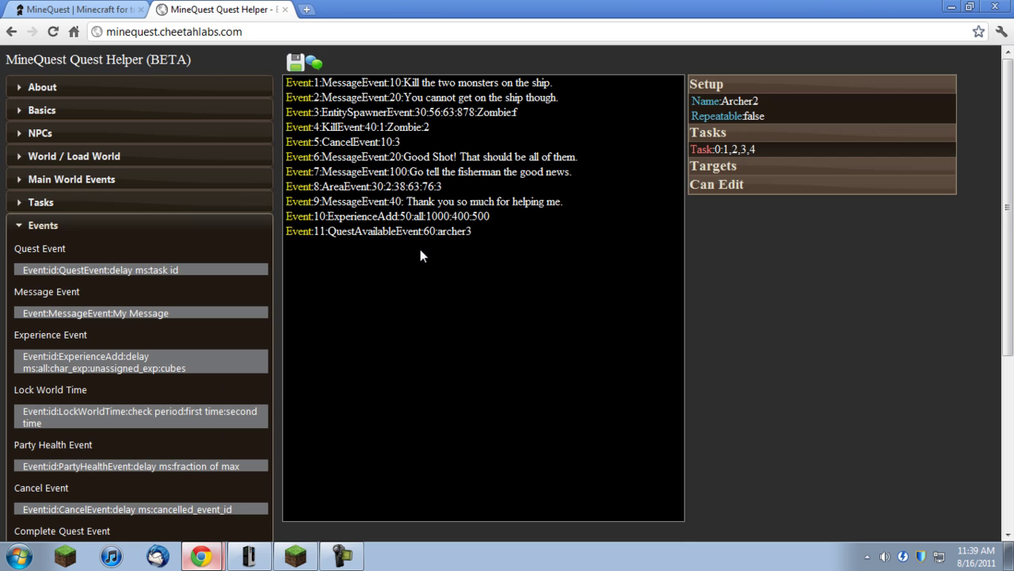
Step: Edit event 11 to capitalise the quest name to Archer3 and save
left_click(468, 233)
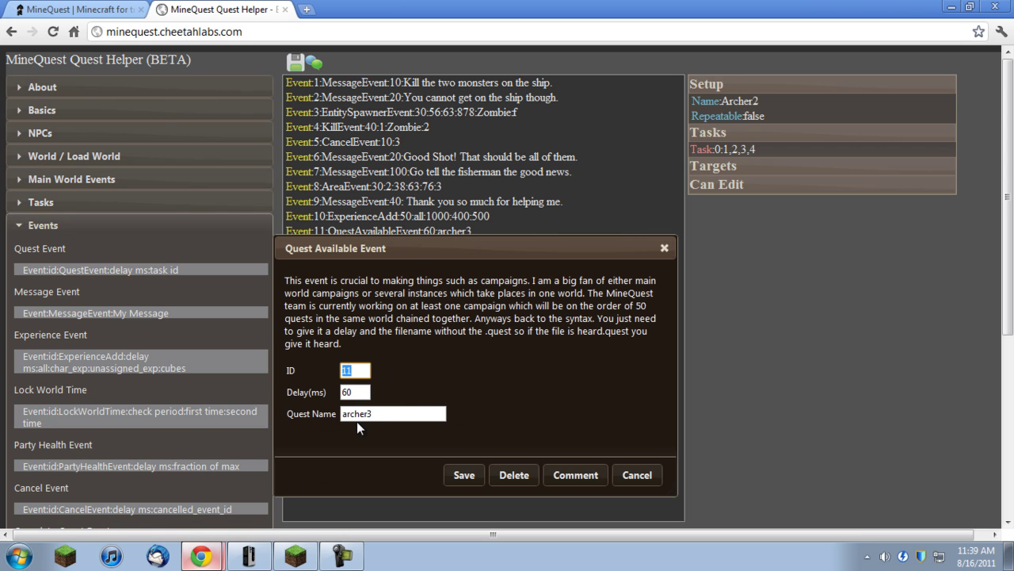
left_click(344, 410)
key("Delete")
type("A")
key("Return")
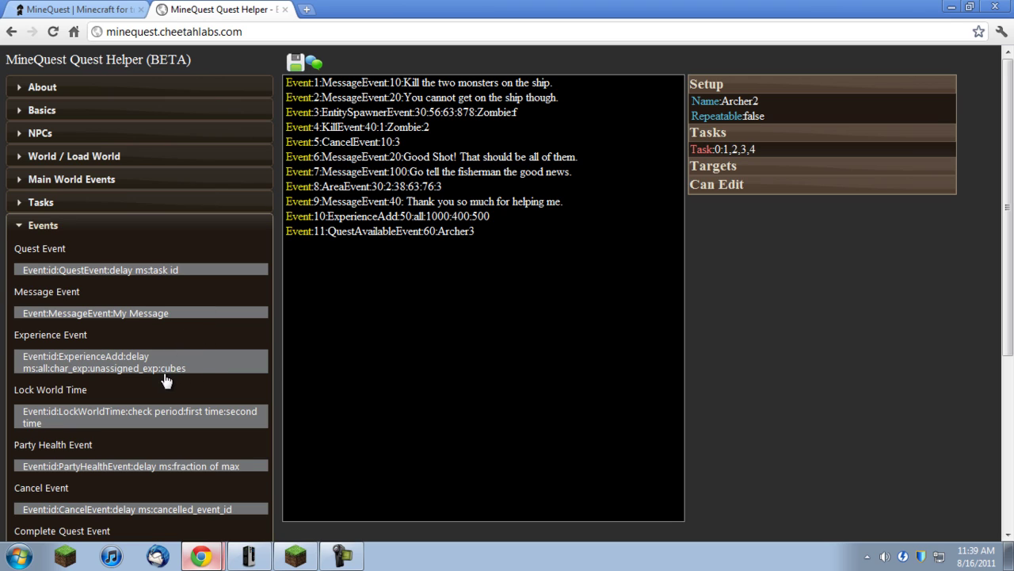
Step: Add Event:12:CompleteQuestEvent:60, keeping ID 12 with a 60 ms delay
scroll(69, 440, "down", 2)
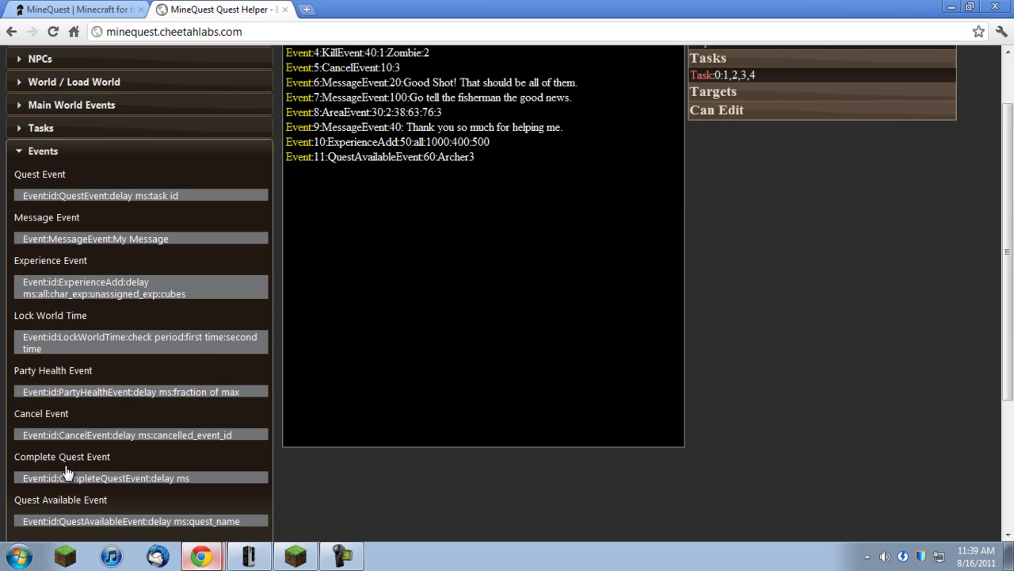
left_click(68, 479)
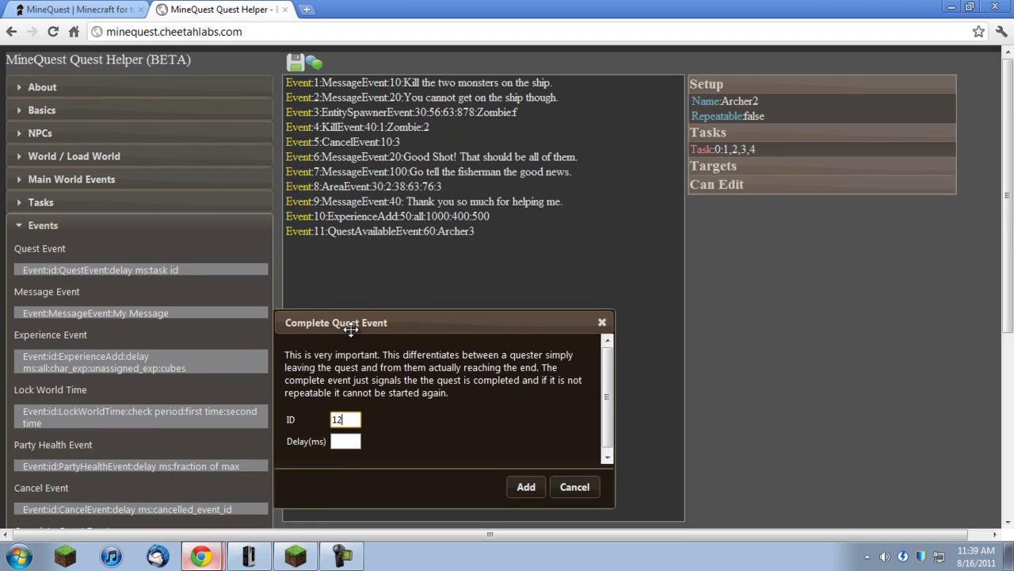
left_click_drag(352, 330, 350, 268)
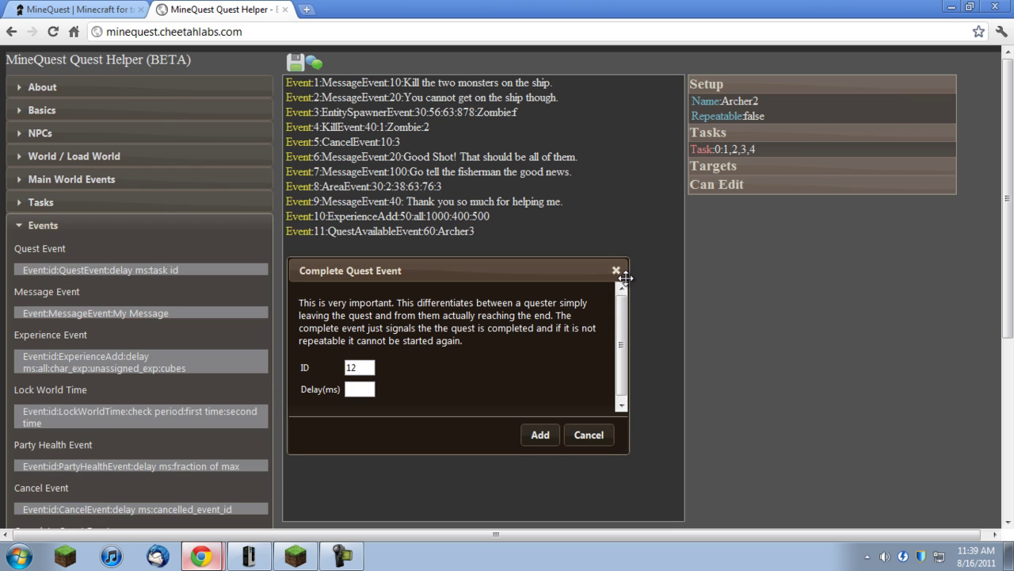
left_click_drag(627, 283, 666, 291)
left_click_drag(584, 274, 542, 267)
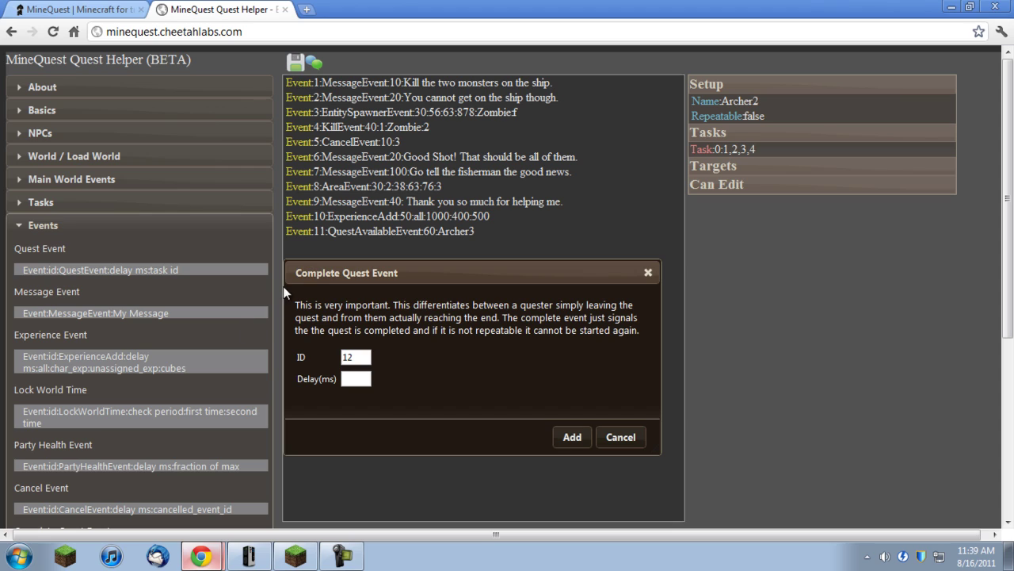
left_click(358, 378)
key("Return")
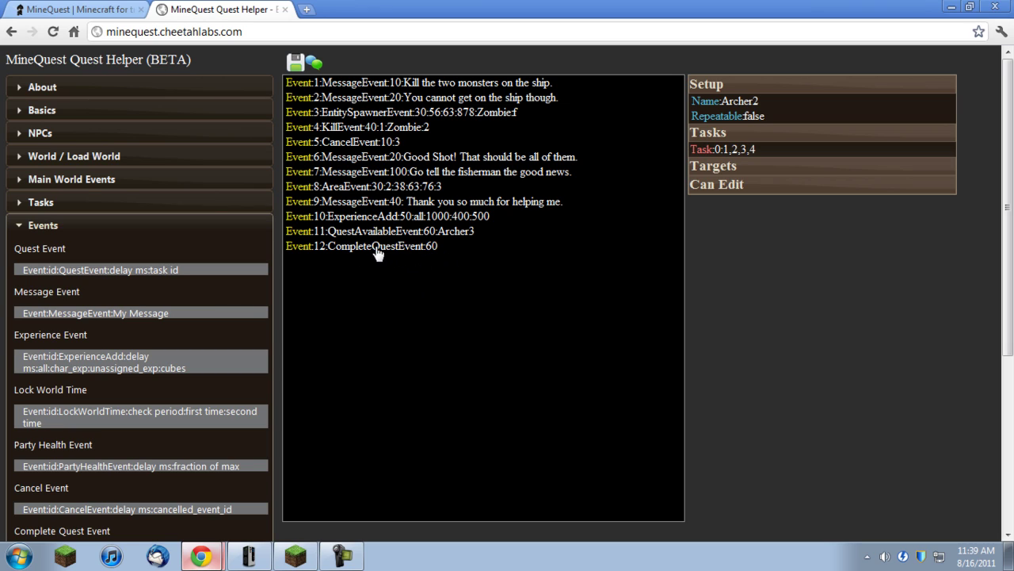
scroll(160, 389, "down", 3)
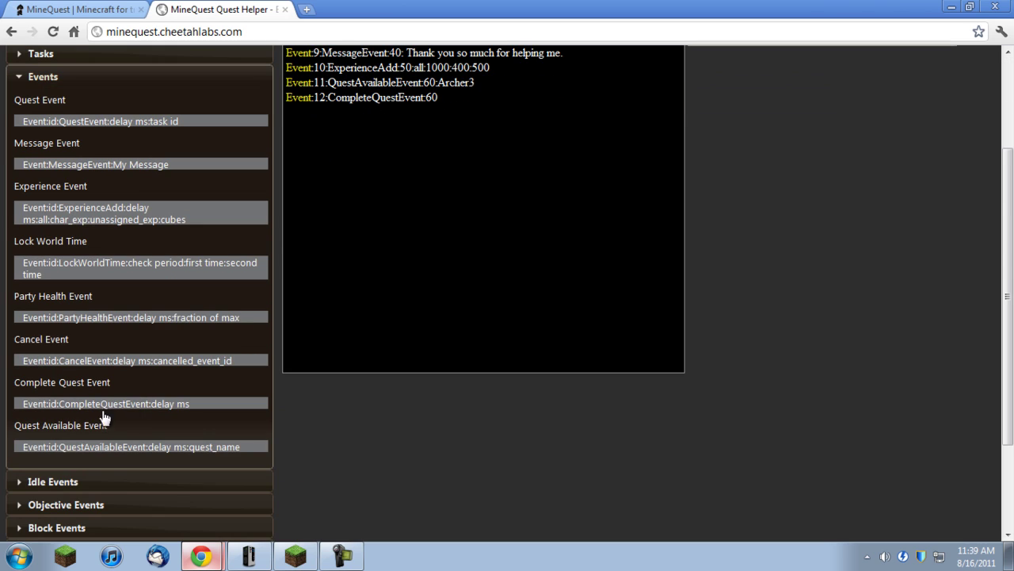
Step: Add event 13 as a quest event with 30 ms delay issuing task -1, then expand Tasks
scroll(91, 439, "up", 3)
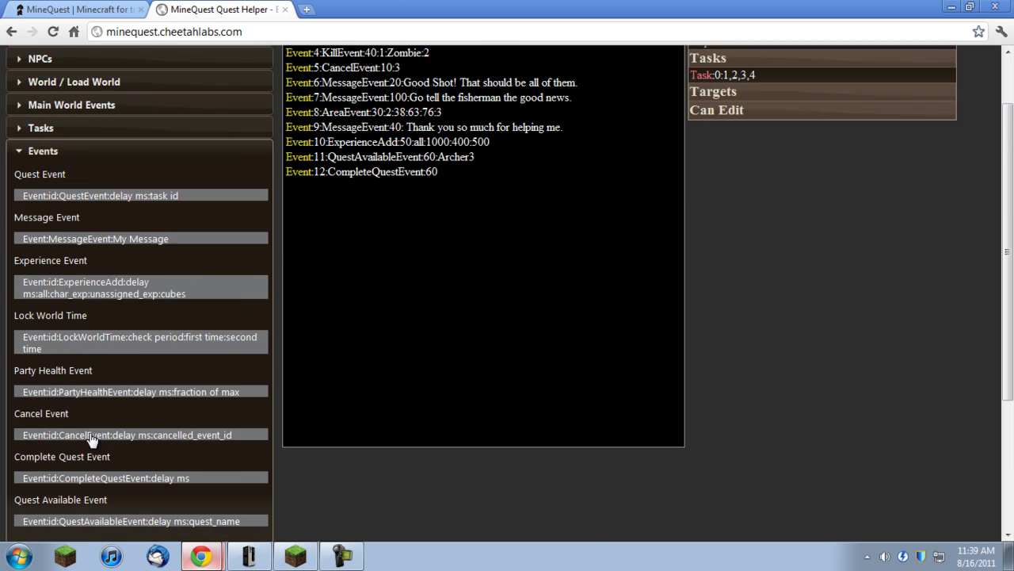
left_click(53, 269)
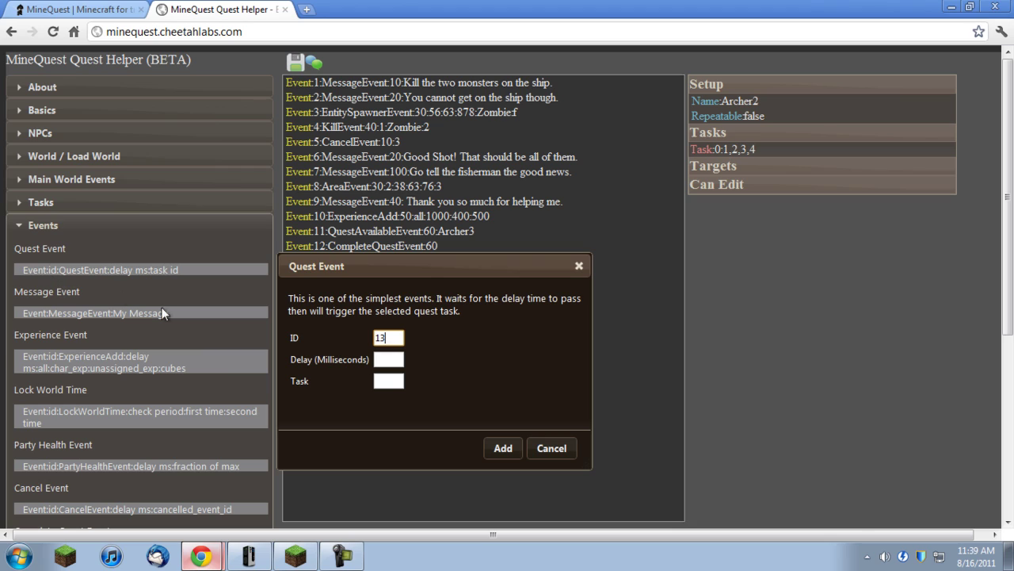
left_click(389, 360)
left_click(388, 382)
type("-1")
left_click(389, 361)
key("Return")
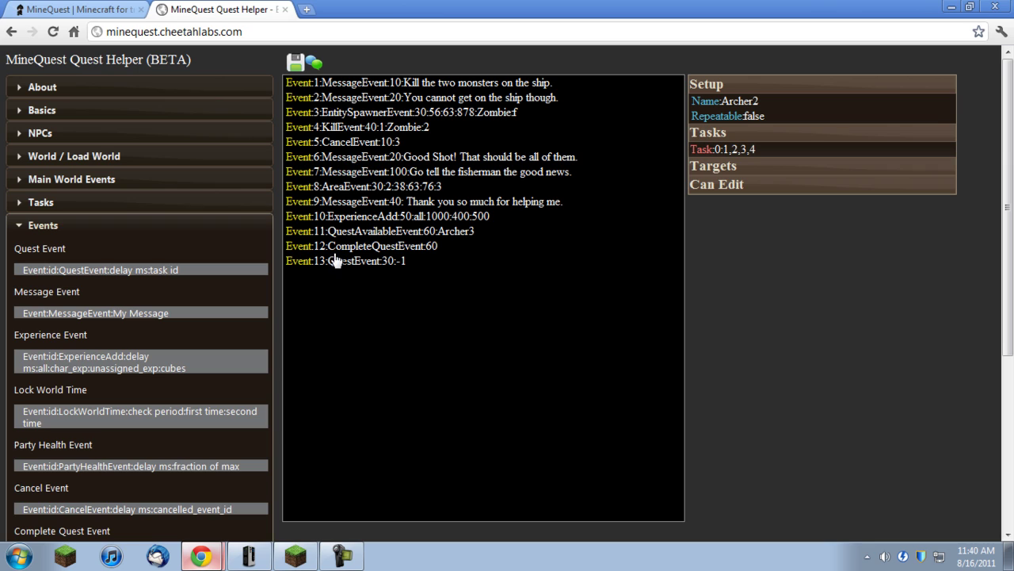
left_click(94, 204)
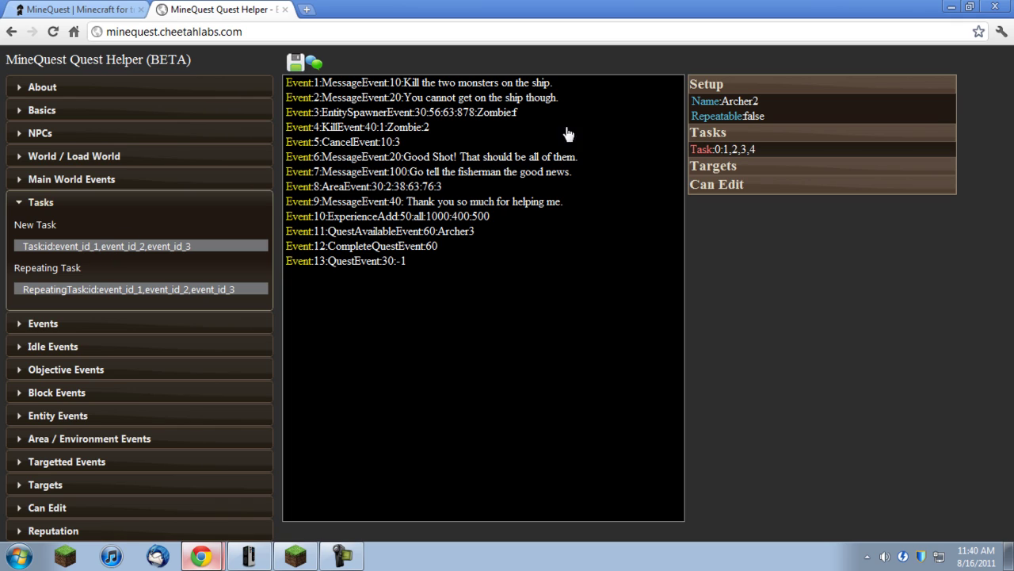
Step: Inspect event 8's area settings and close it without changes
mouse_move(699, 153)
left_click(376, 195)
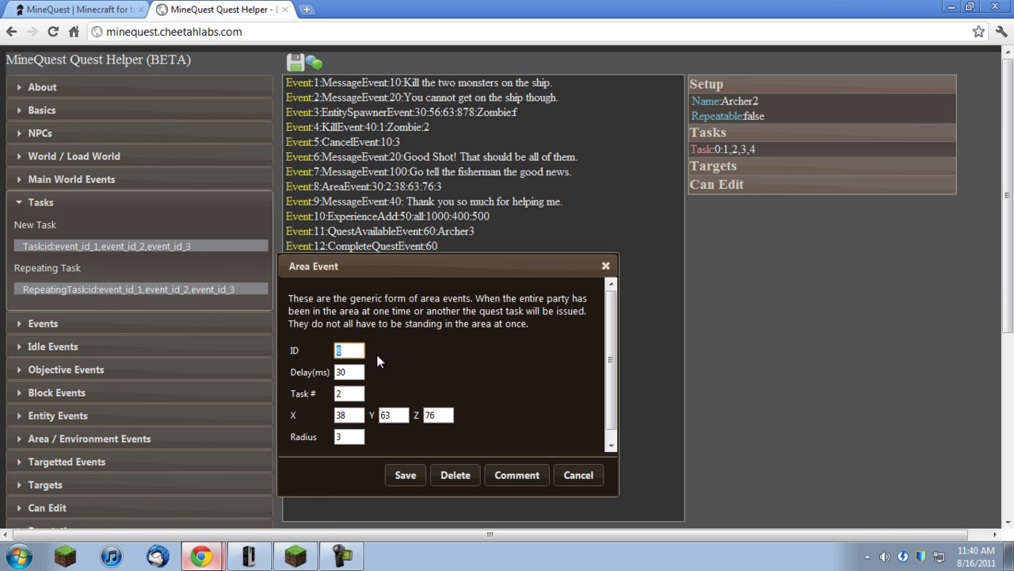
left_click(578, 475)
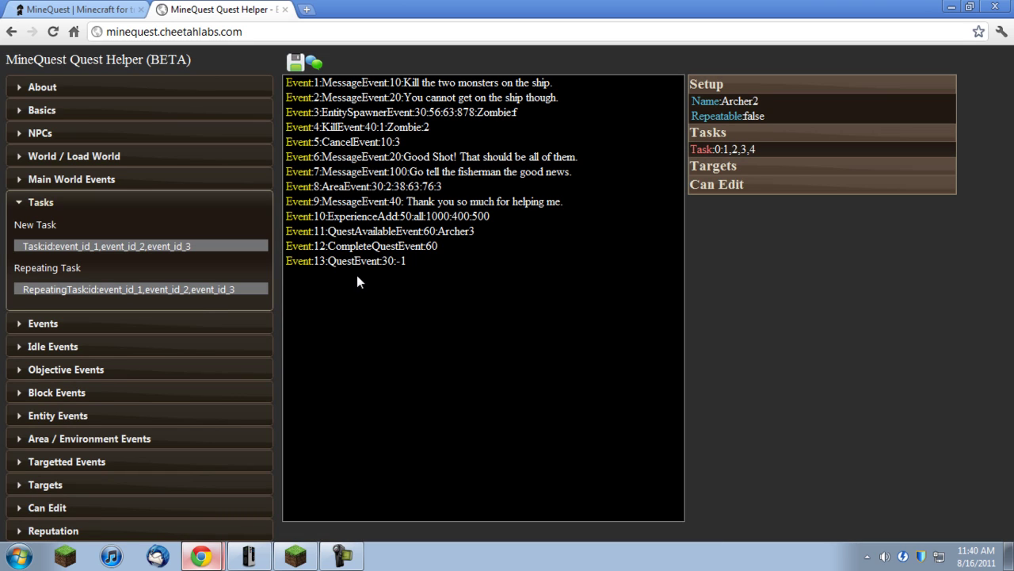
Step: Create task 1 with event IDs 5, 6, 7 and 8
left_click(62, 244)
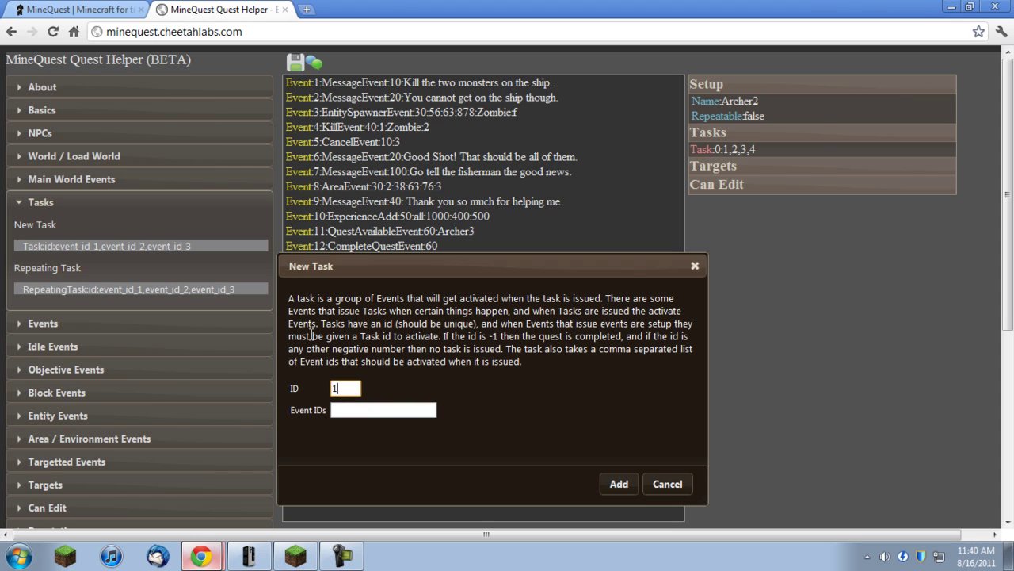
type("1")
key("Tab")
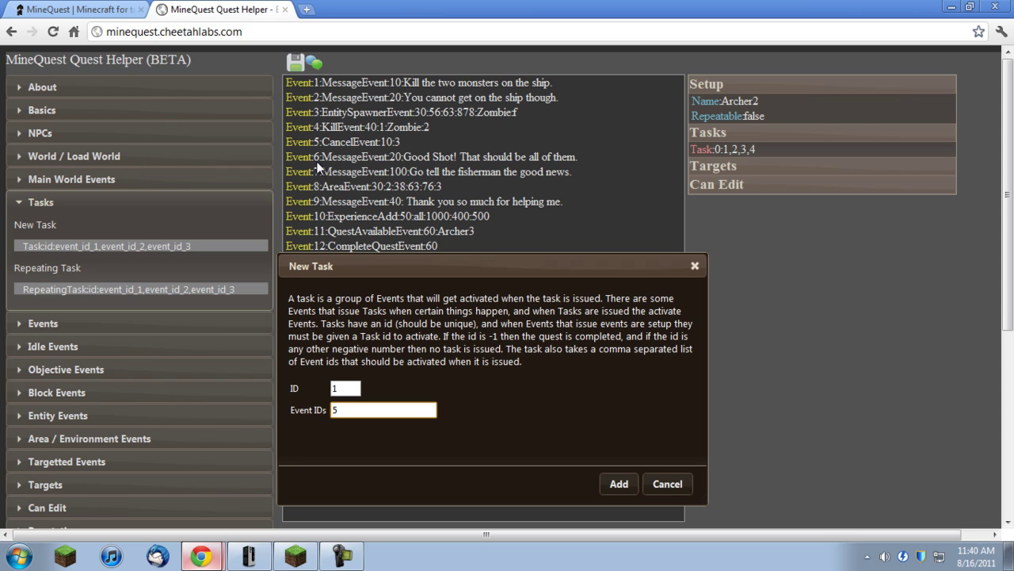
type("5,6m")
left_click(617, 481)
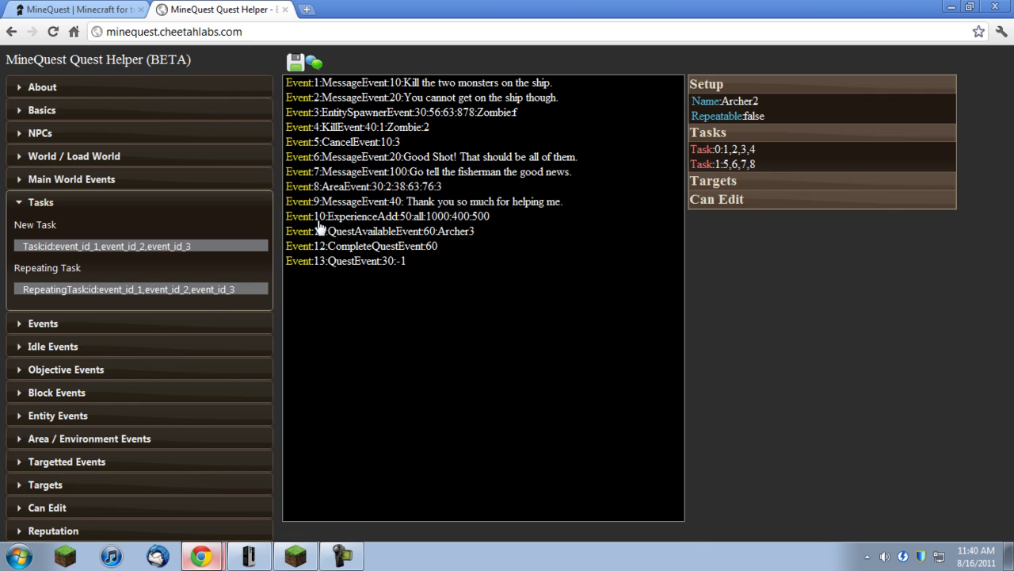
Step: Create task 2 with event IDs 9, 10, 11, 12 and 13
left_click(200, 251)
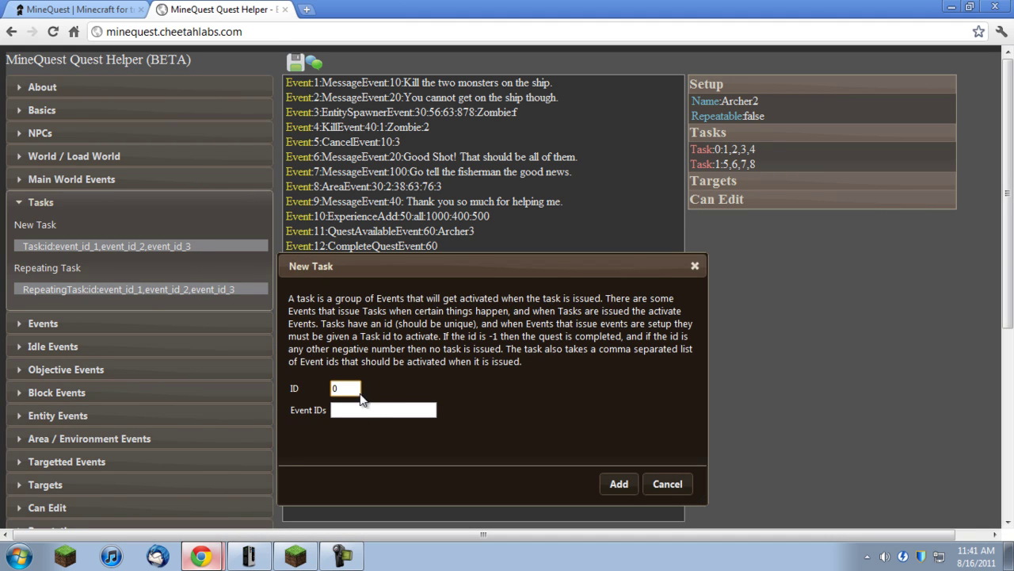
left_click(379, 405)
type("9,10,11,12,")
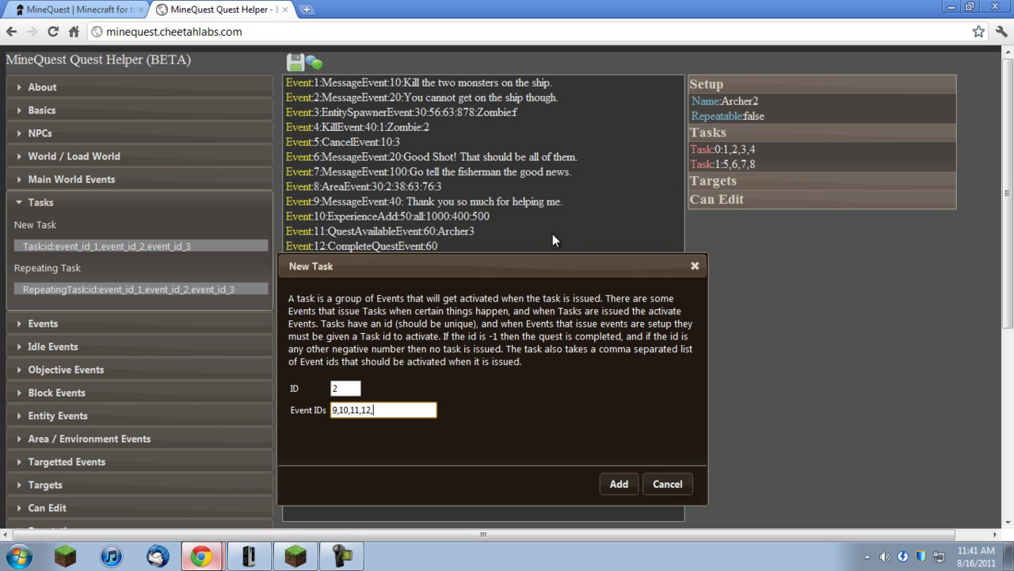
left_click_drag(492, 254, 492, 286)
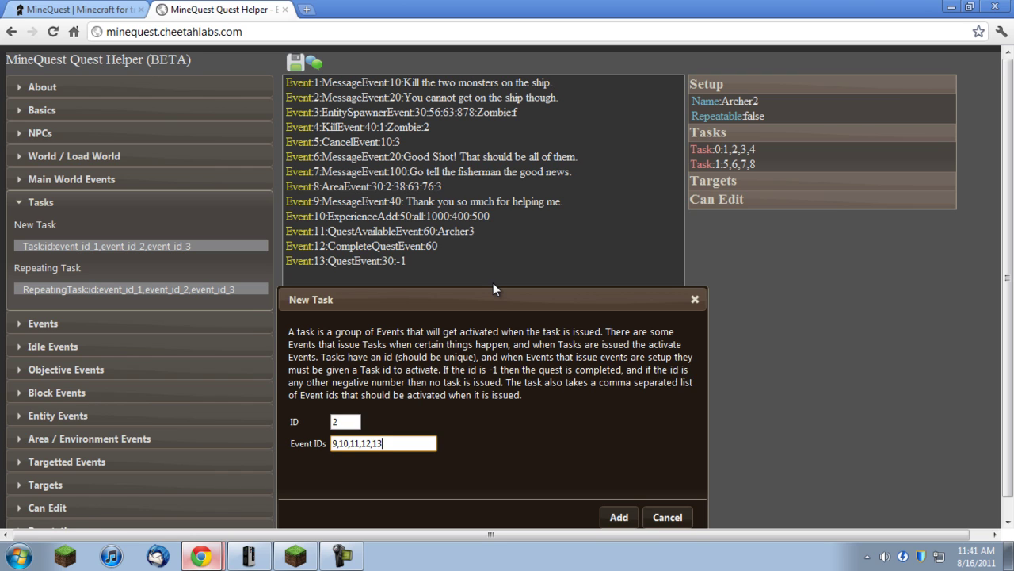
key("Return")
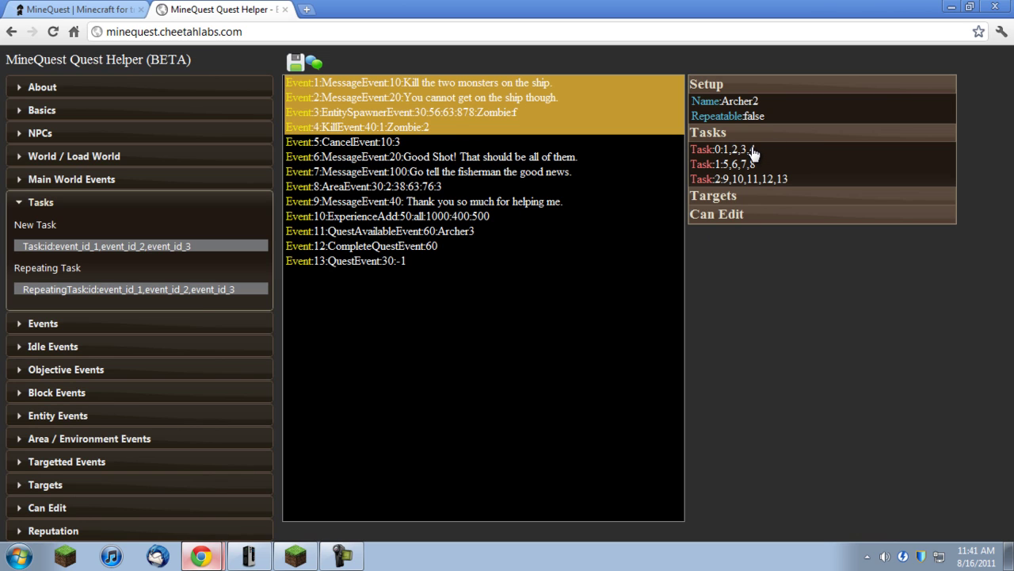
Step: Show the Archer2 quest's raw code via See Code, scroll through it, then close it
mouse_move(751, 165)
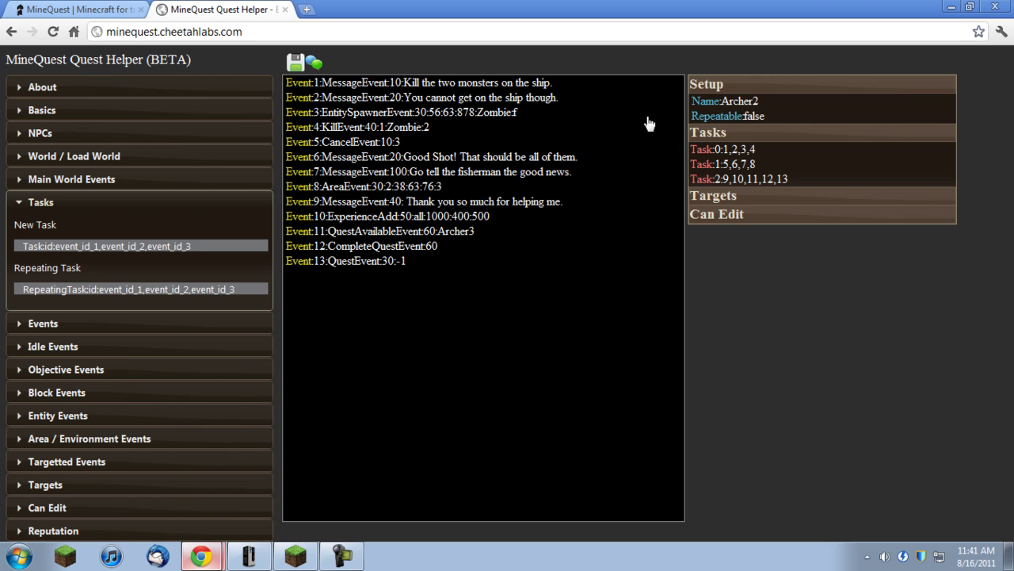
left_click(292, 65)
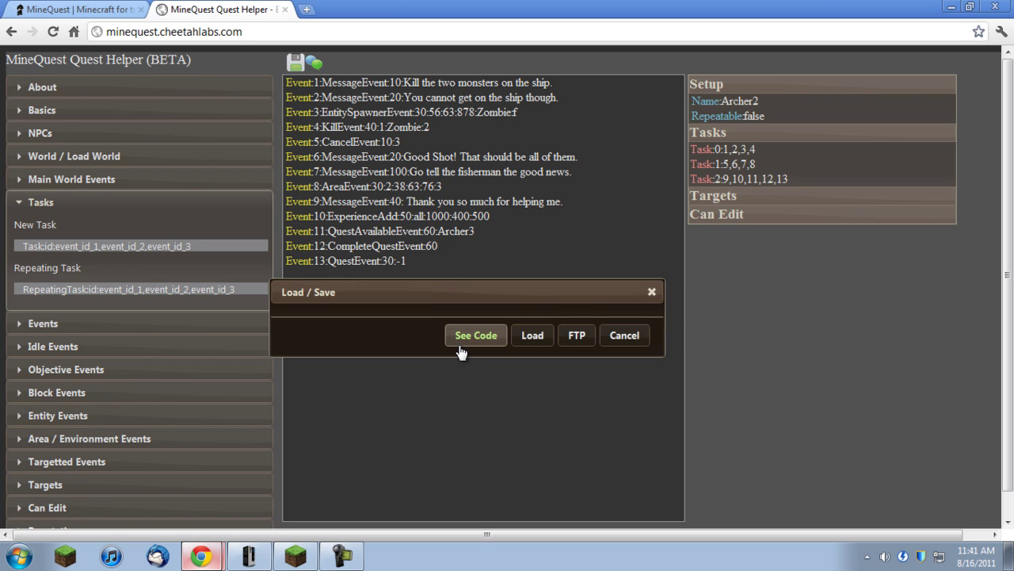
left_click(625, 335)
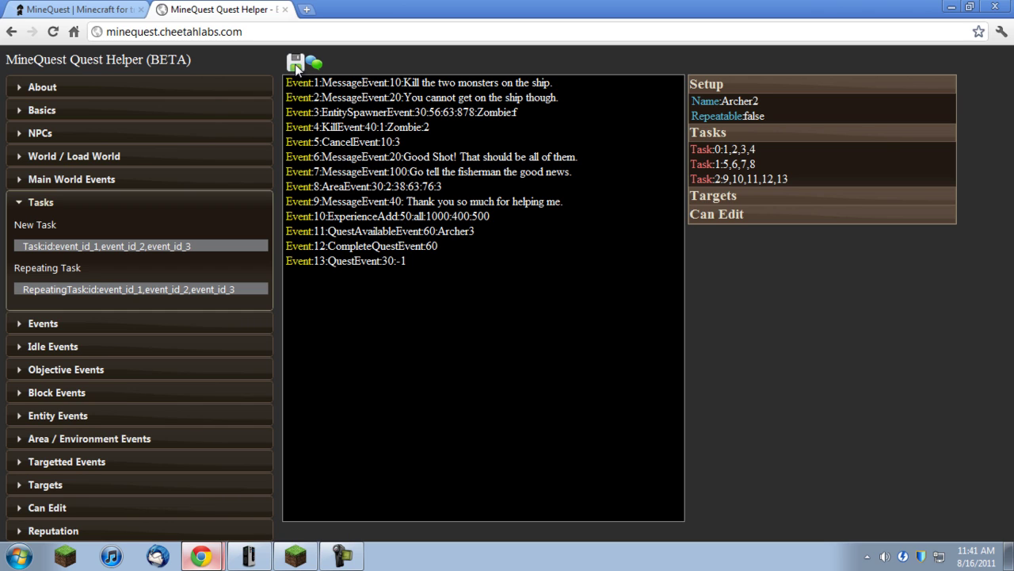
left_click(298, 65)
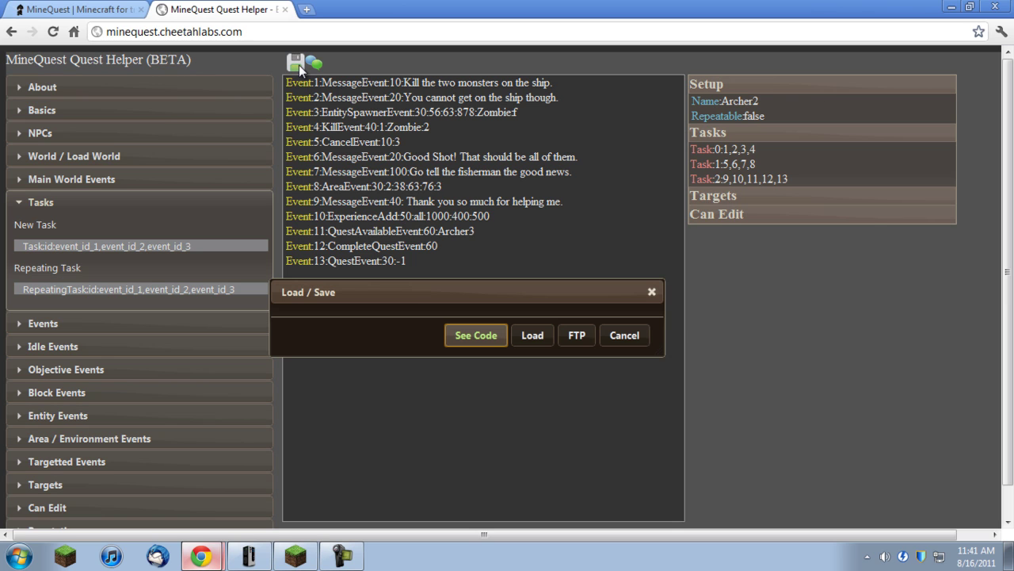
left_click(476, 336)
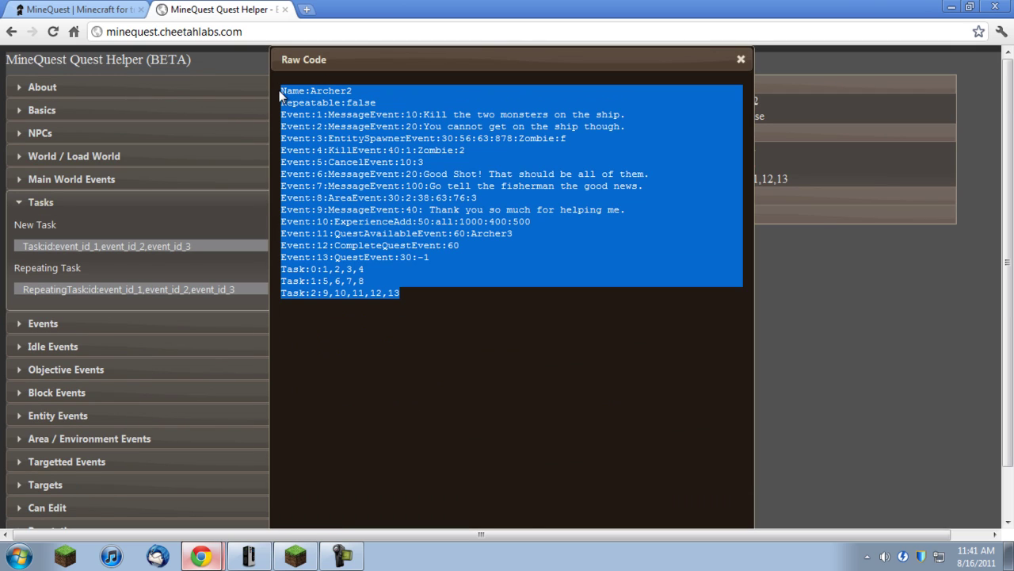
scroll(424, 190, "down", 1)
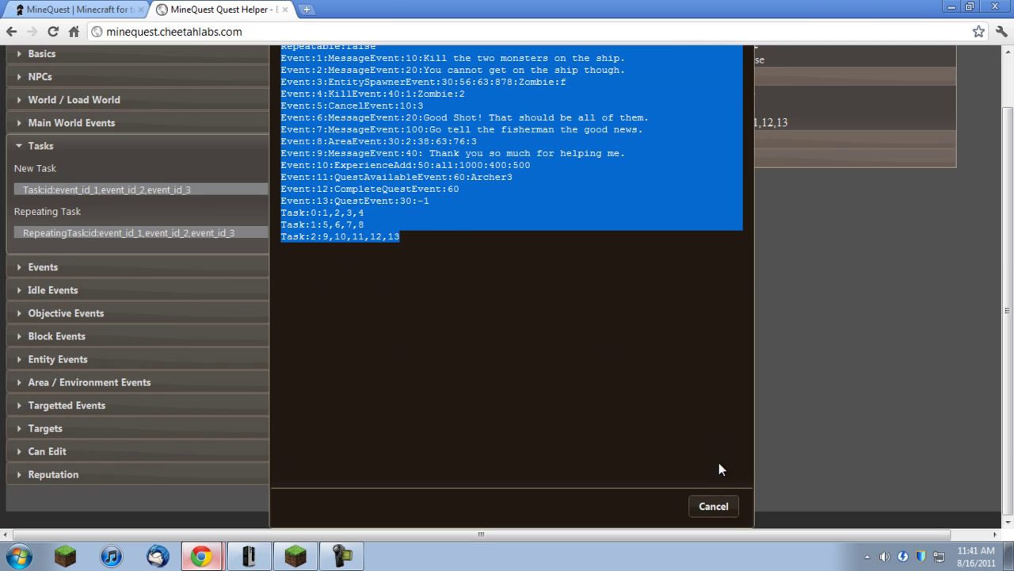
left_click(713, 505)
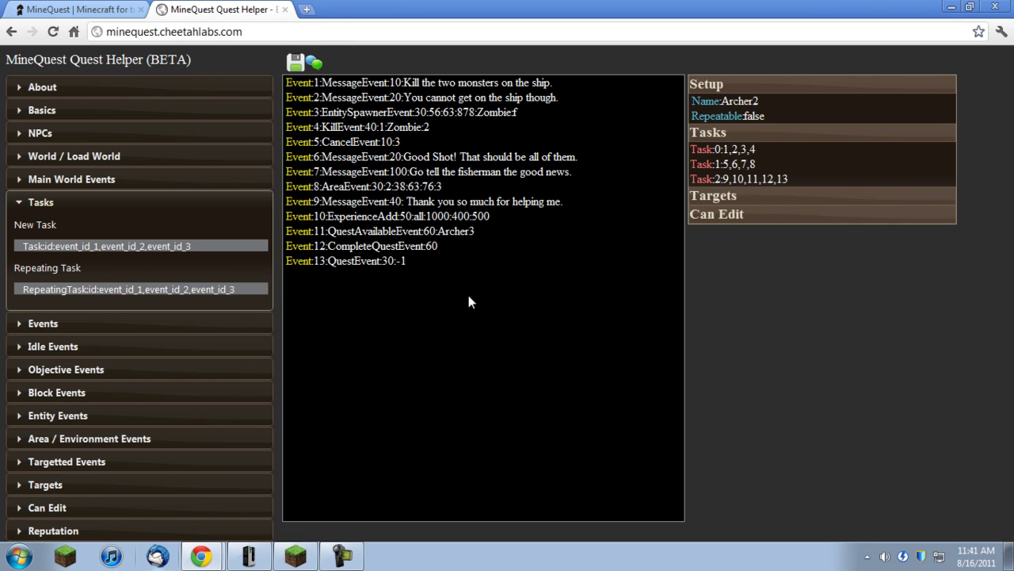
Step: Bring Minecraft to the front, resume play and send the debug command in chat
left_click(301, 557)
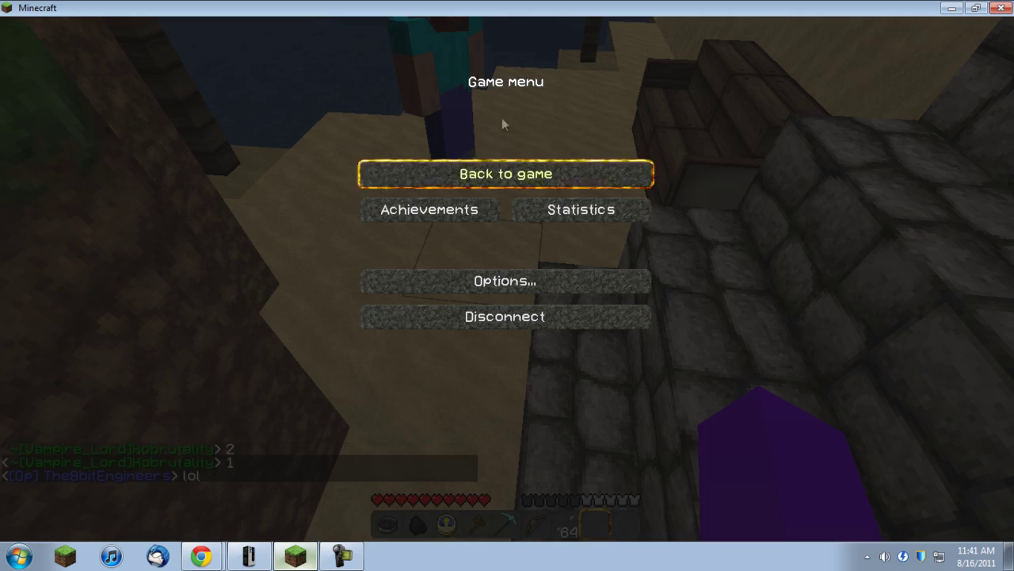
left_click(507, 172)
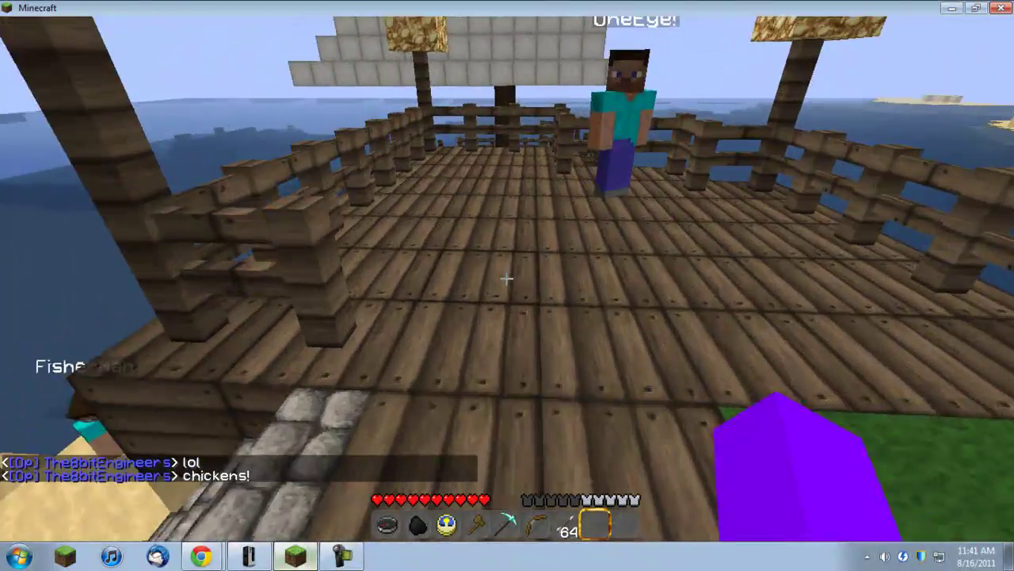
type("t/debug")
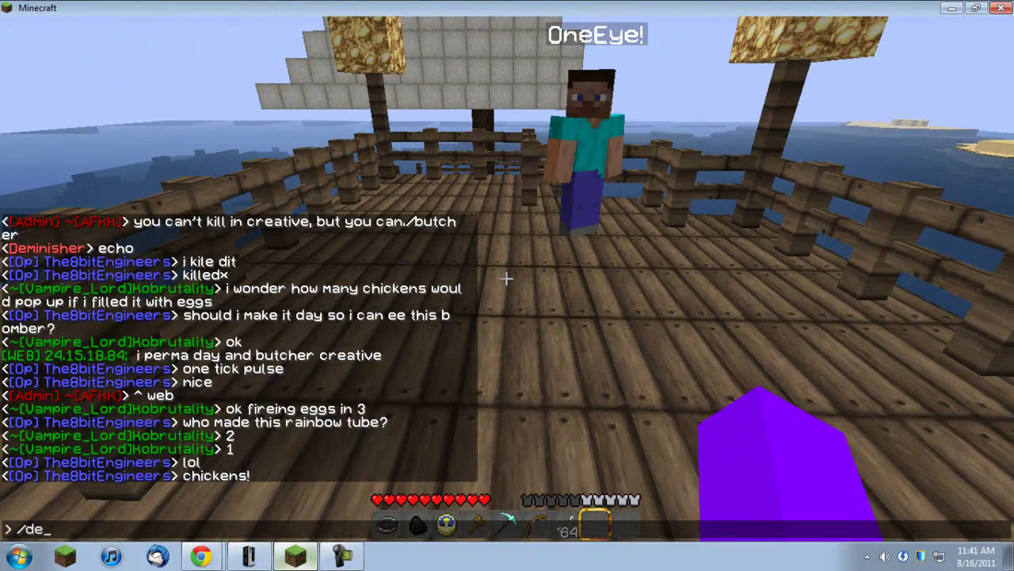
key("Return")
key("t")
key("Escape")
Step: List the quests with /statue, then start Archer2 with /startquest archer2
key("slash")
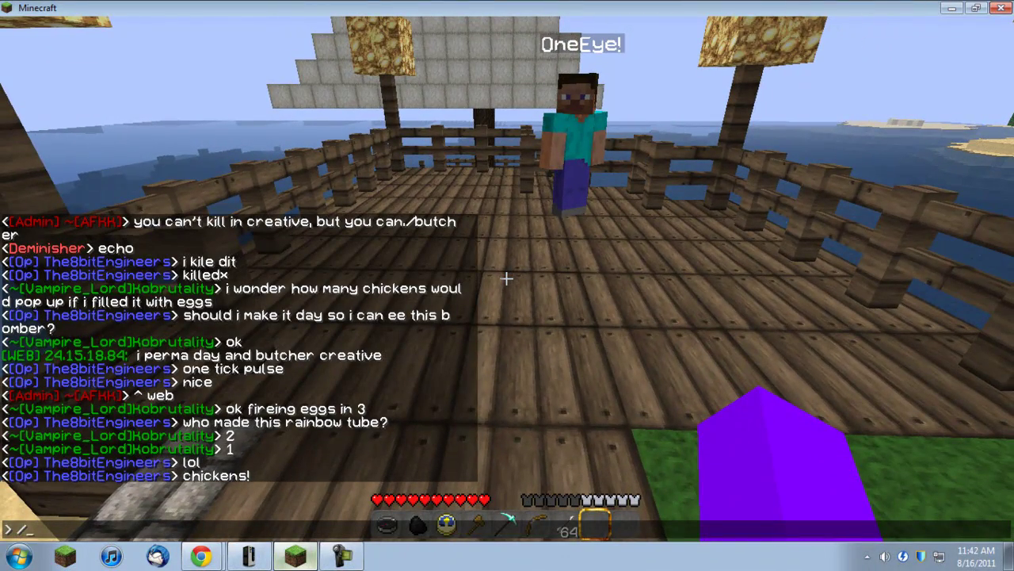
type("dtatue")
key("Return")
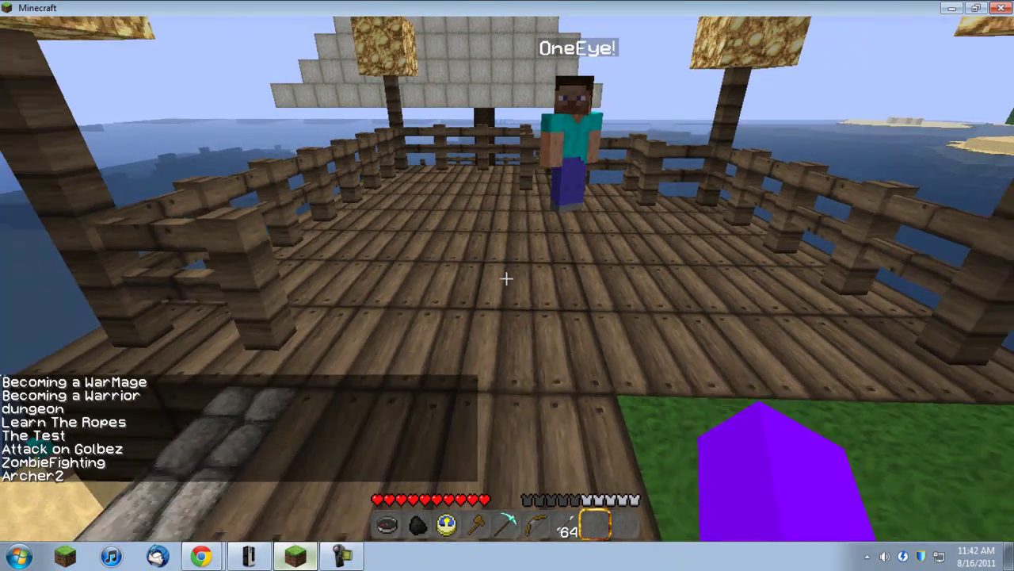
key("t")
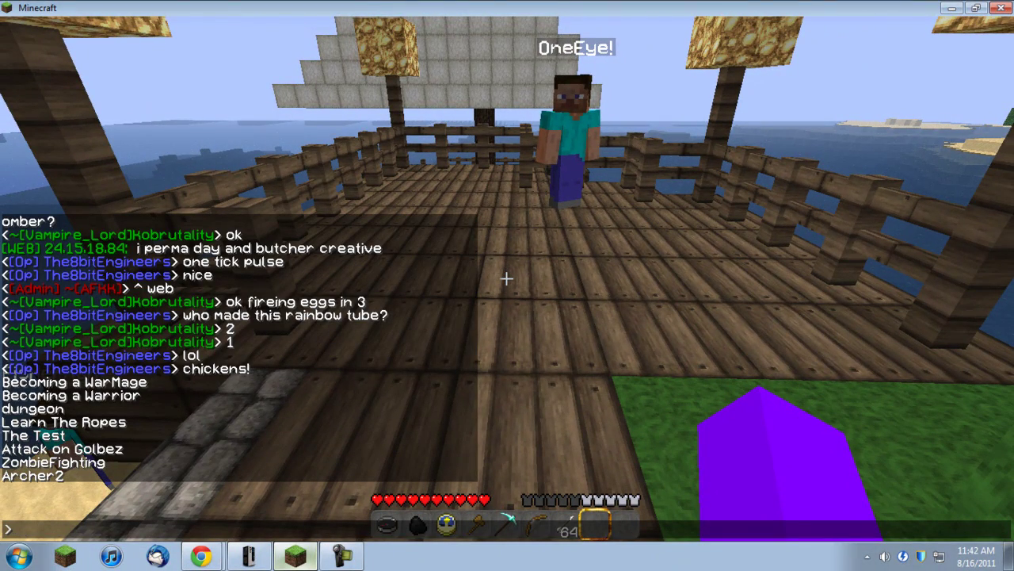
key("Escape")
key("slash")
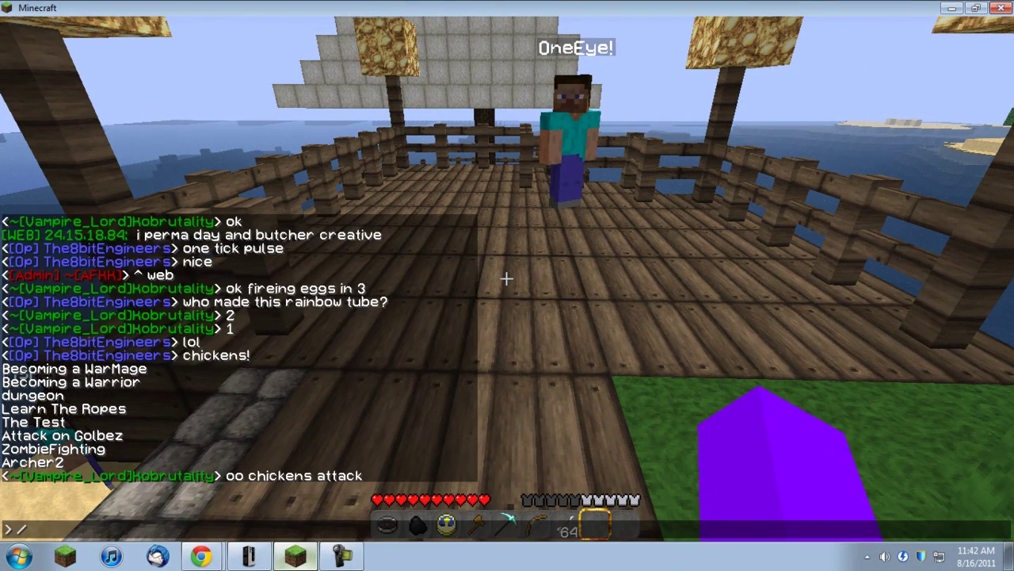
type("startquest archer2")
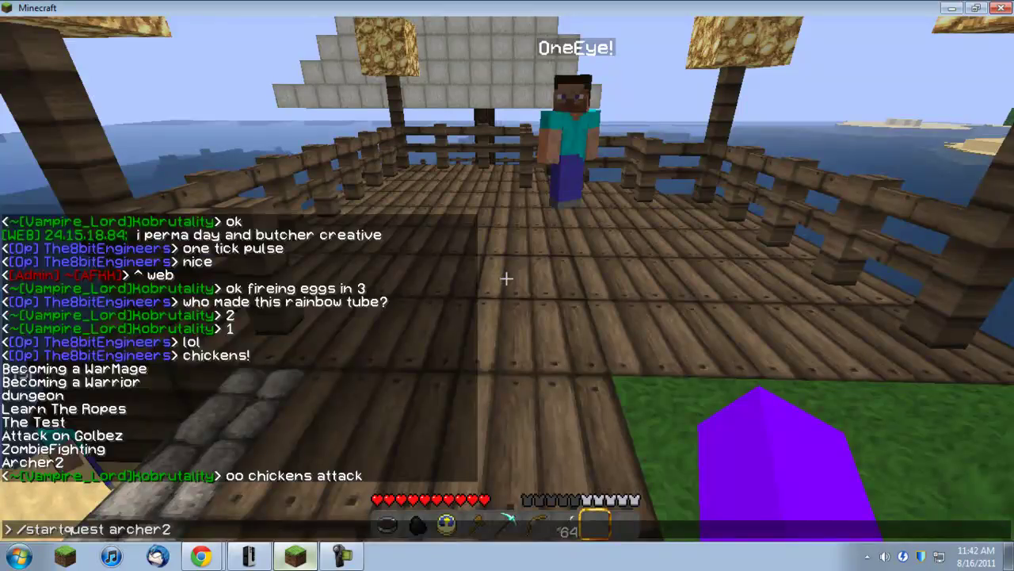
key("Return")
Step: Equip the bow and shoot arrows at the first zombie on the ship
key("3")
key("6")
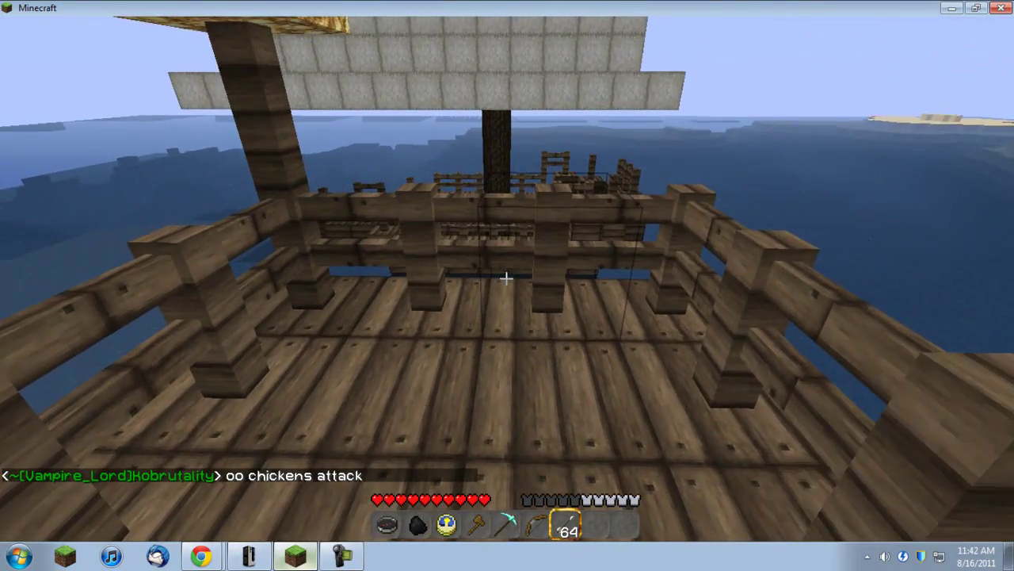
key("6")
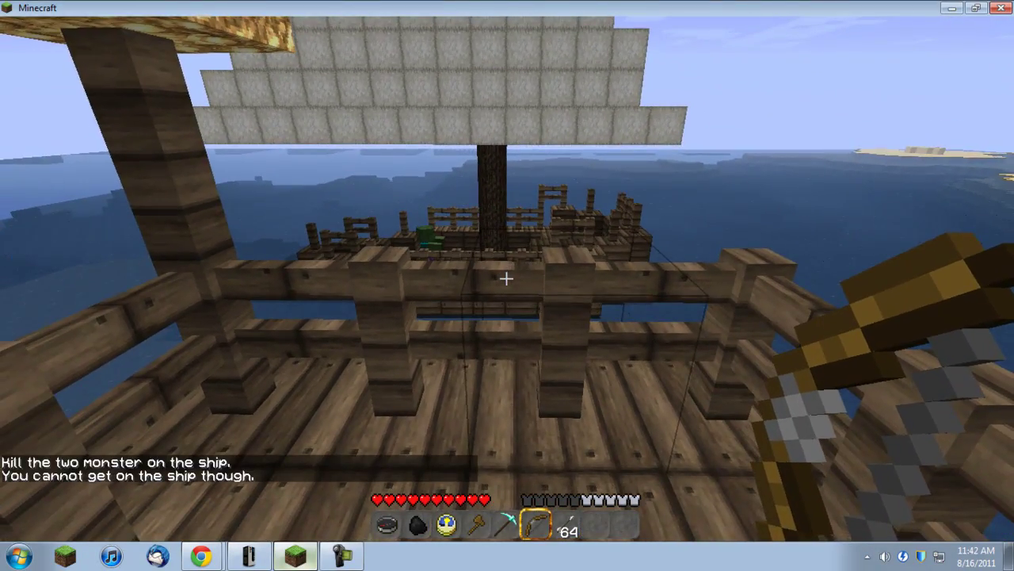
key("w")
right_click(506, 277)
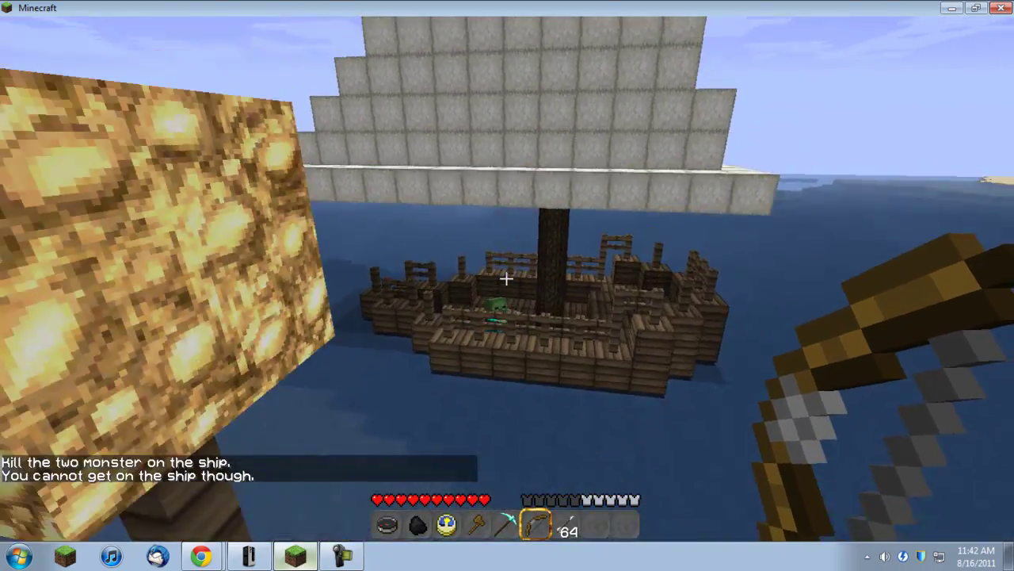
right_click(506, 277)
Step: Move onto the ship and shoot the second zombie with the bow
key("4")
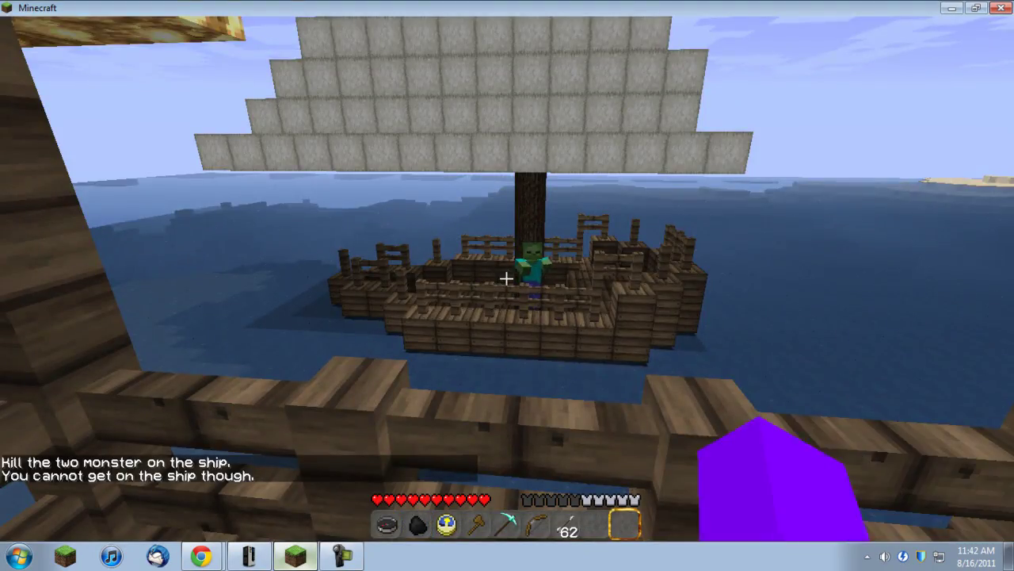
key("1")
right_click(505, 278)
key("4")
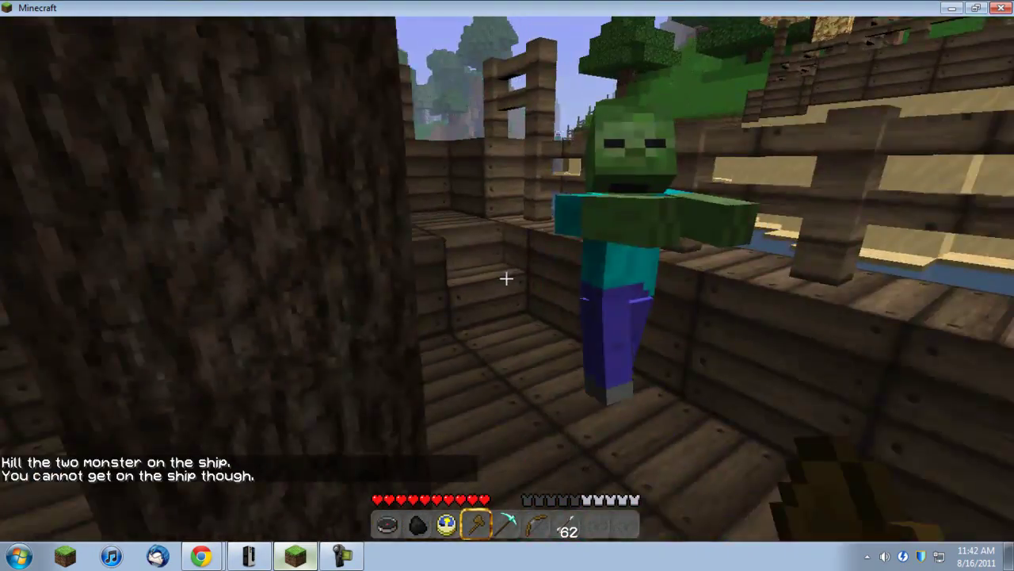
scroll(506, 277, "down", 2)
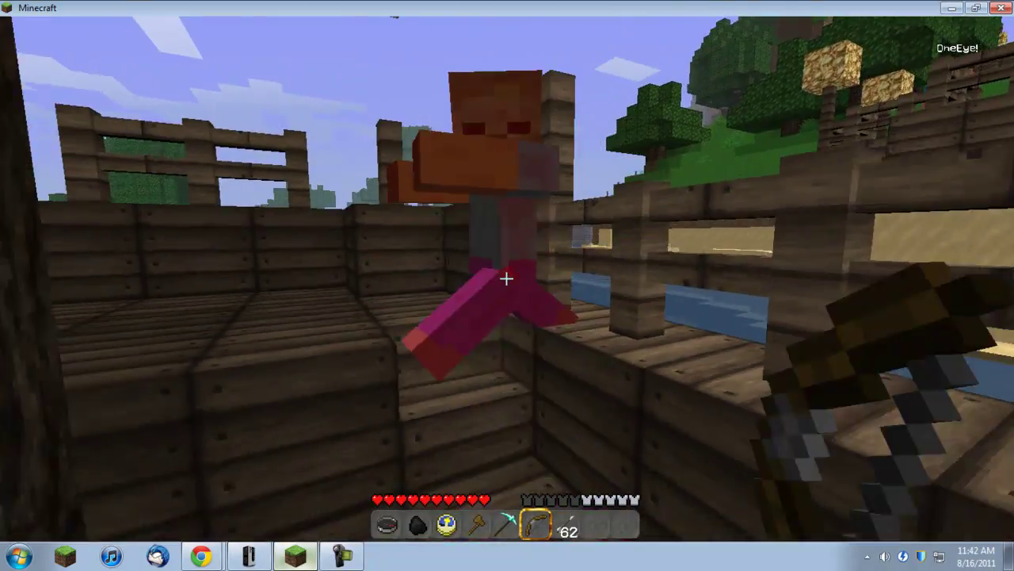
right_click(506, 279)
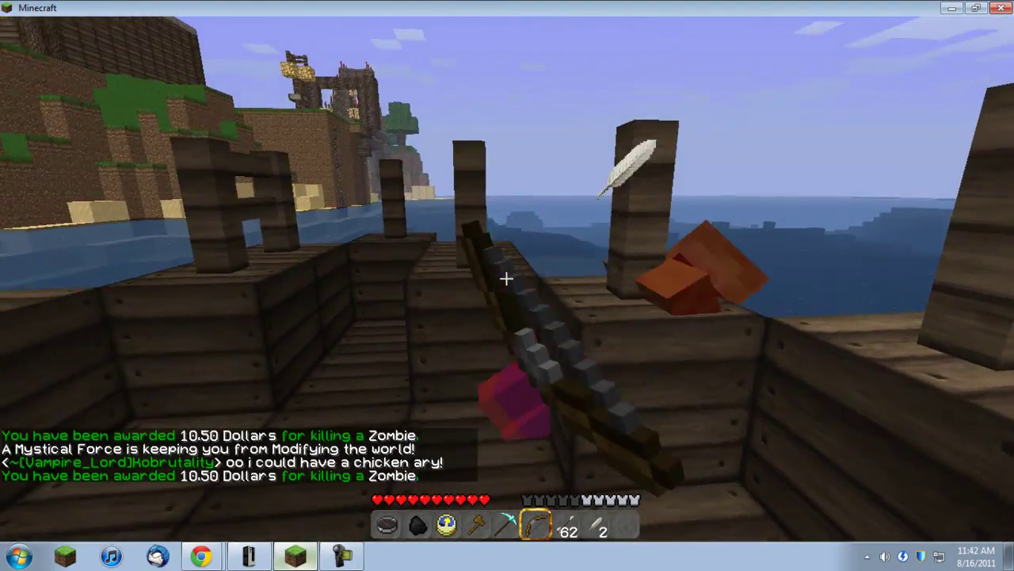
right_click(506, 278)
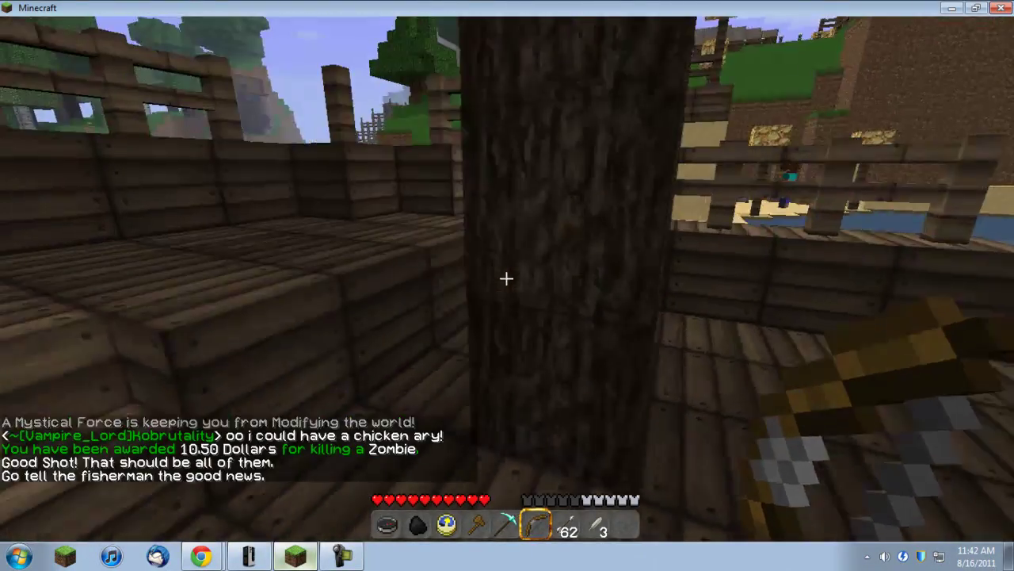
Step: Walk along the boardwalk and down the path back to the Fisherman
key("1")
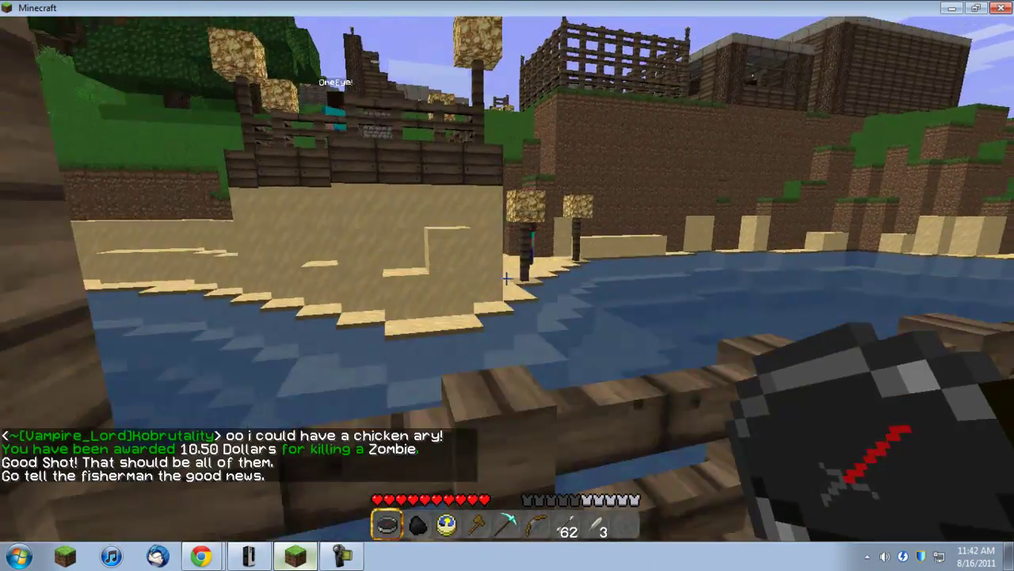
key("w")
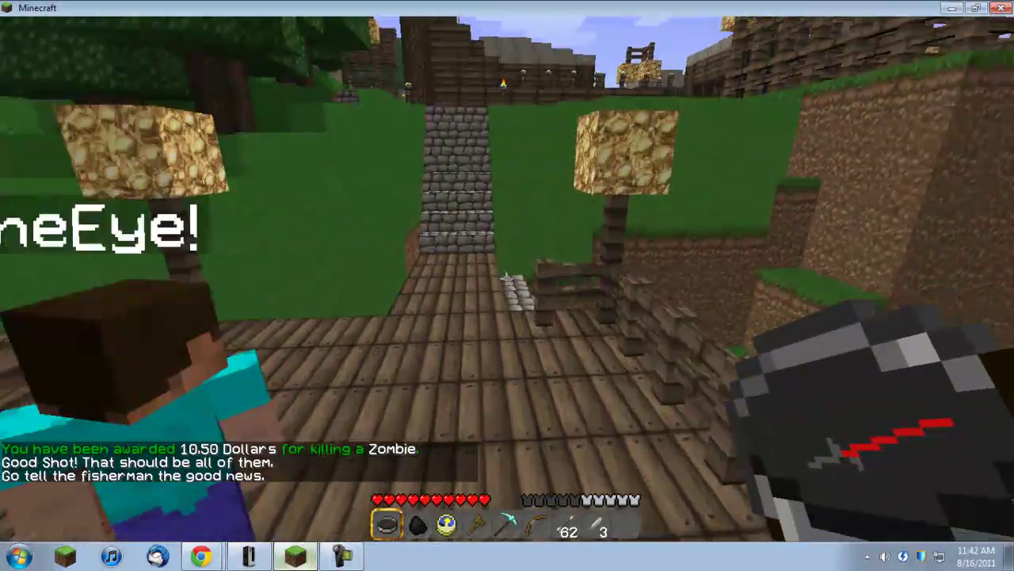
key("w")
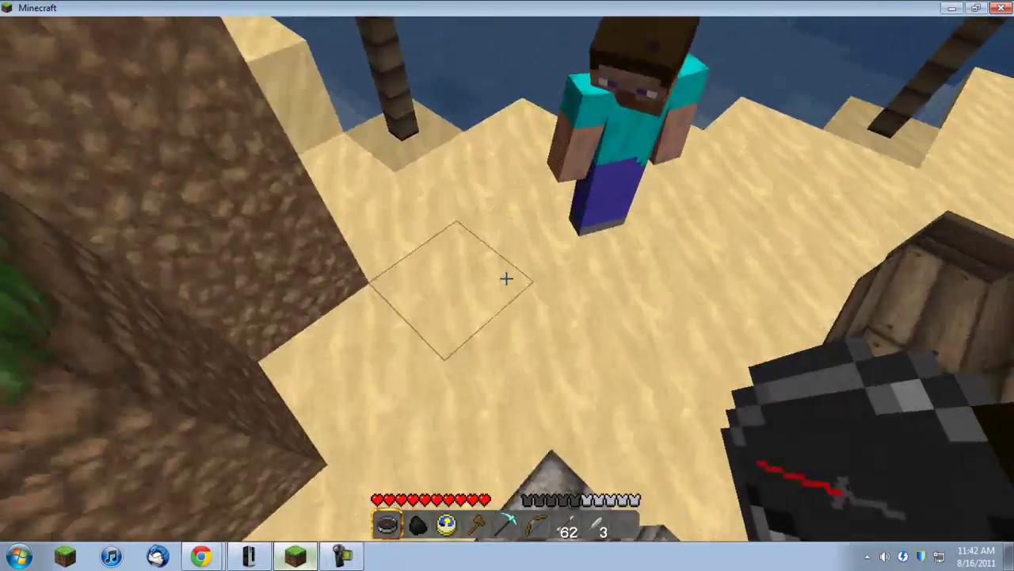
Step: Hand in Archer2 to the Fisherman for 1000 exp and read the reward messages in chat
right_click(507, 278)
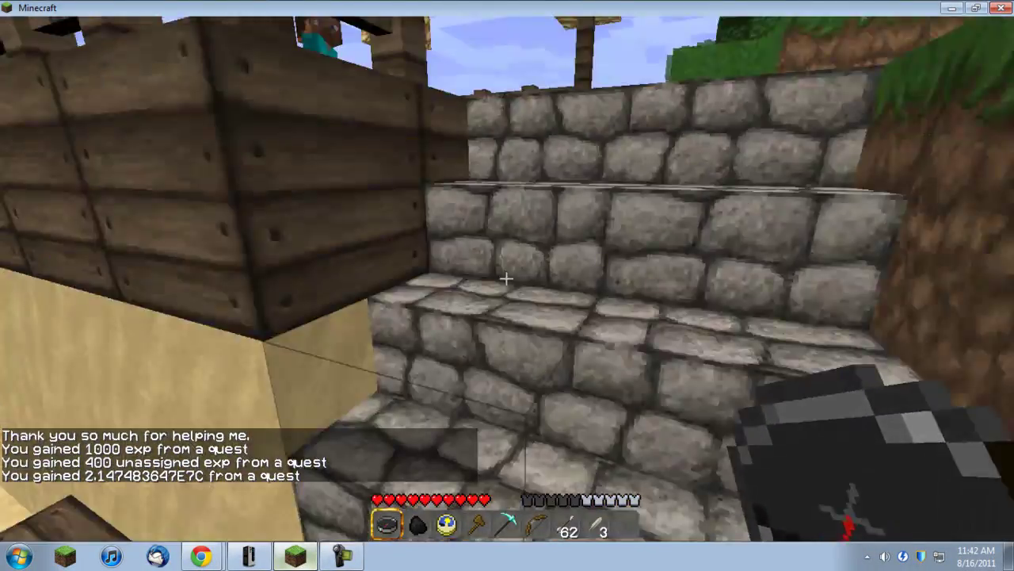
key("Escape")
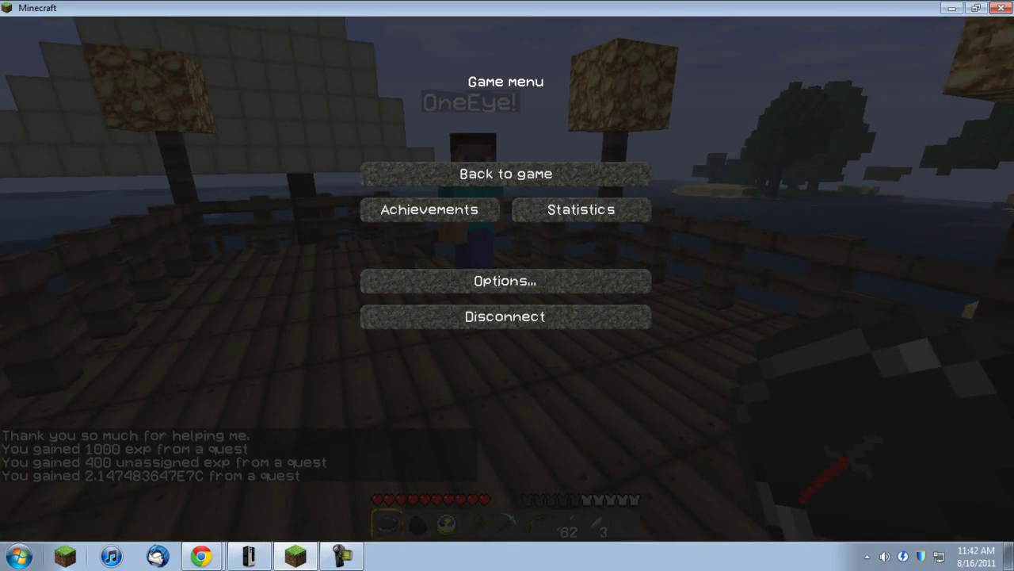
key("Escape")
key("t")
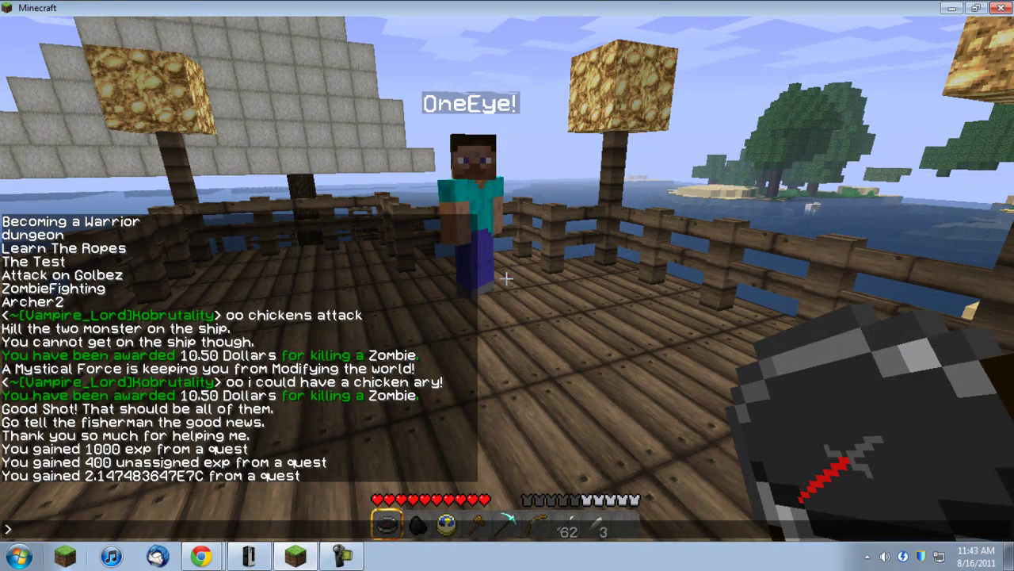
key("Escape")
Step: Walk up the stairs and back onto the boat dock near the Fisherman
key("w")
key("w")
key("w")
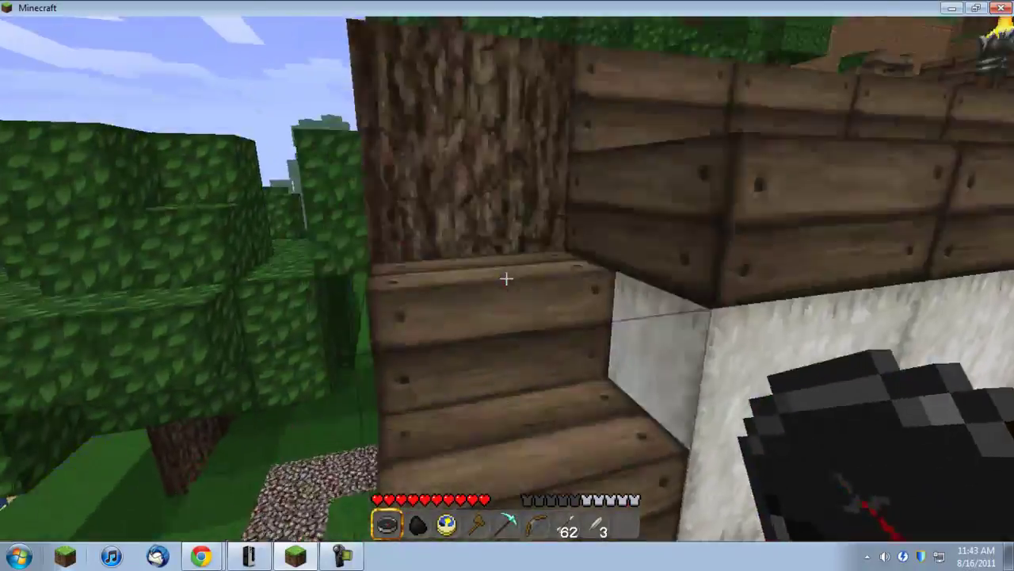
key("w")
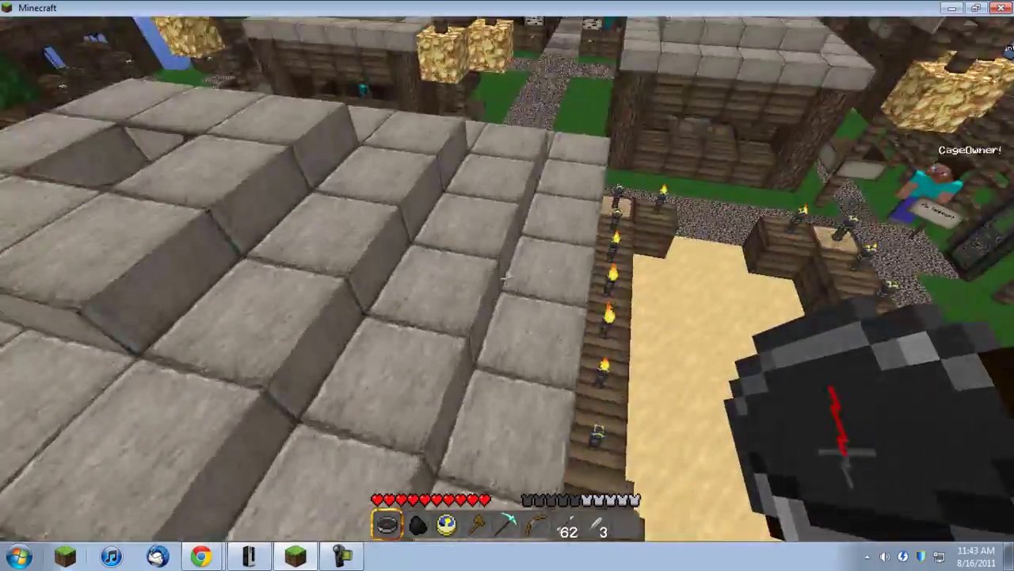
key("w")
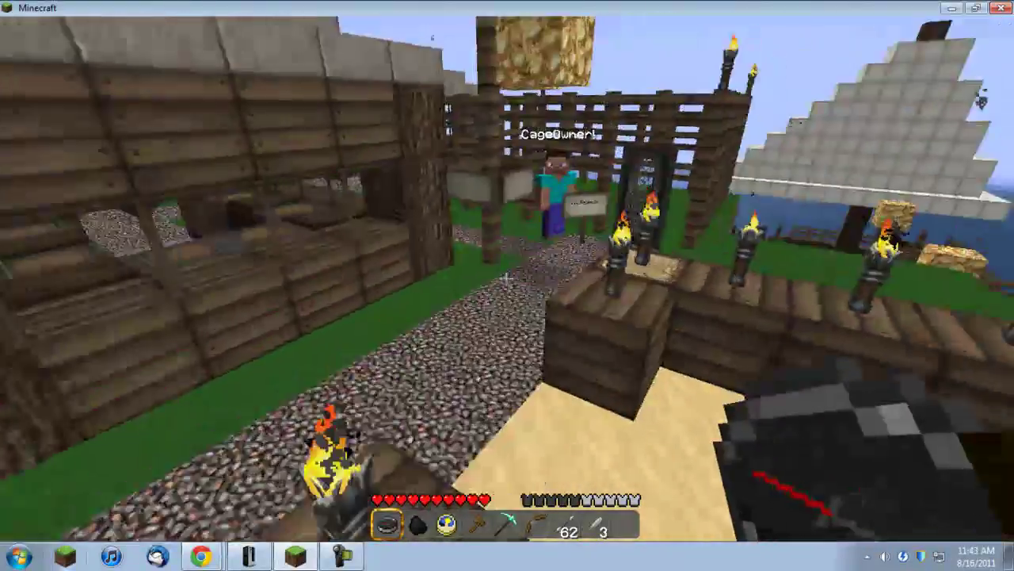
key("t")
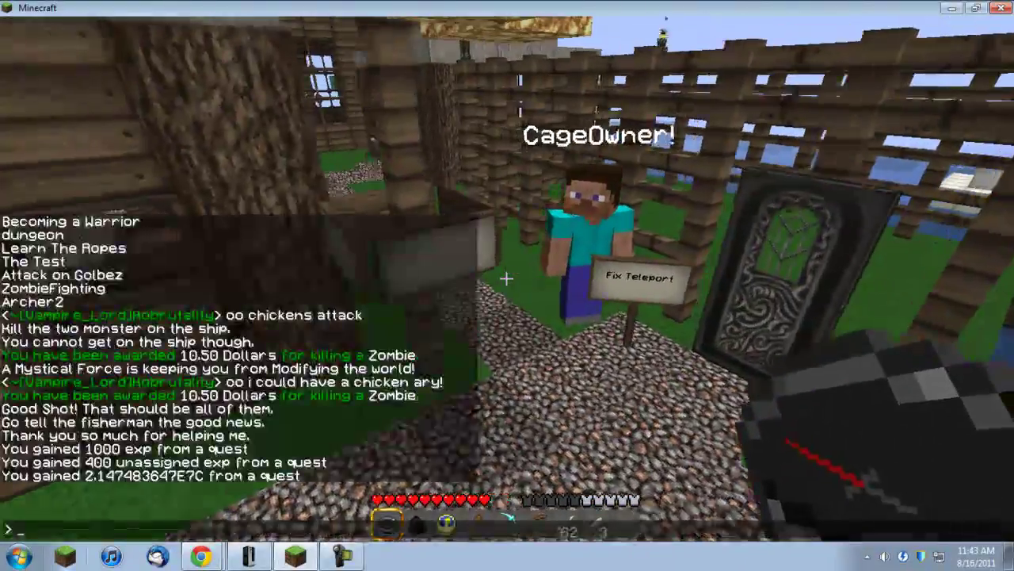
key("Return")
key("w")
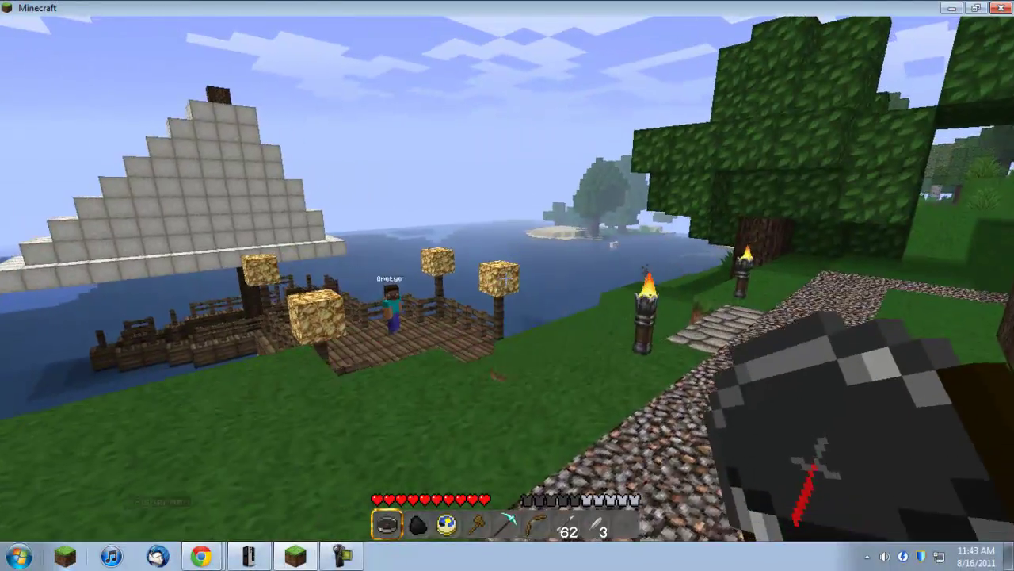
key("w")
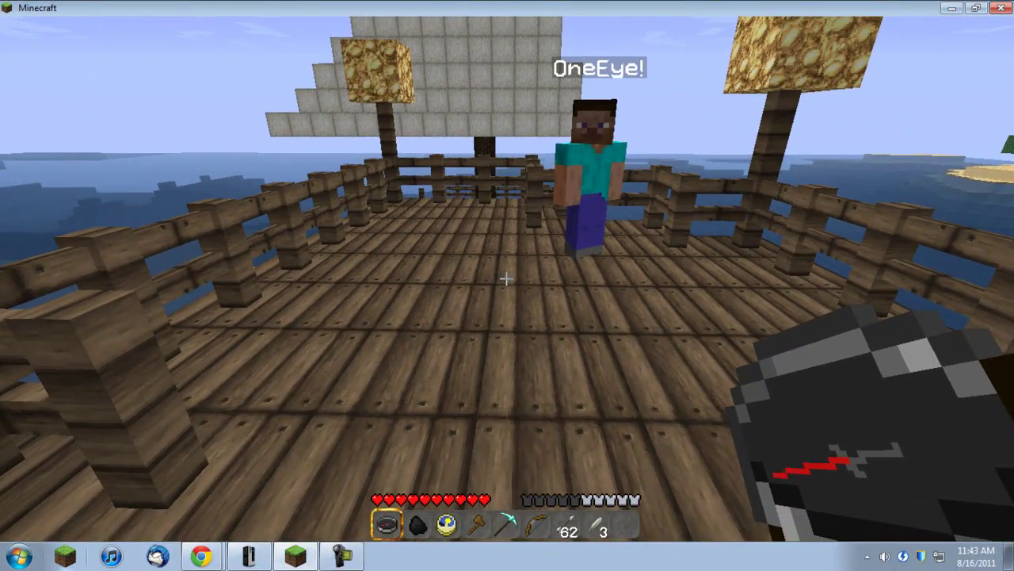
key("s")
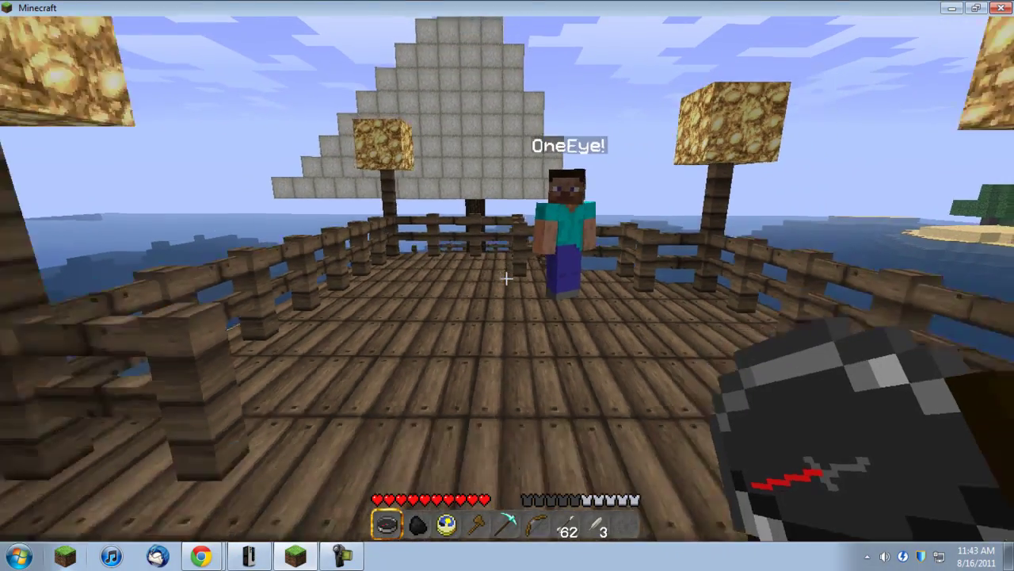